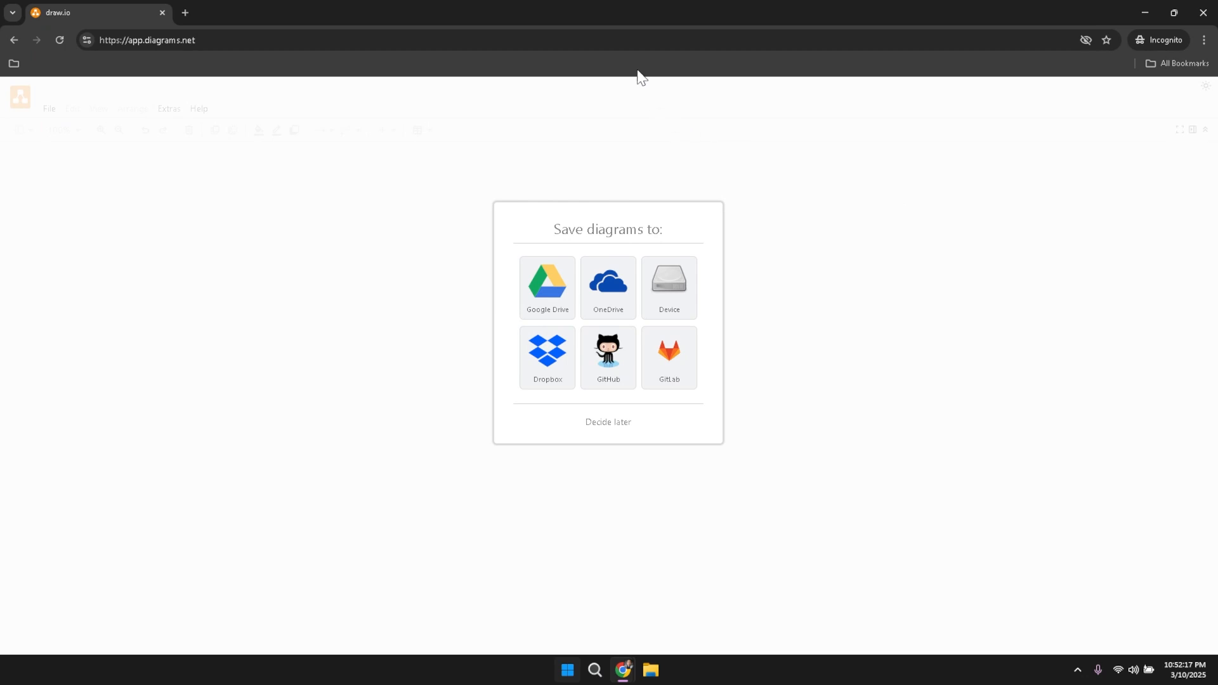
- Postpone the choice of storage location and rename the new diagram to Test Diagram
click(608, 39)
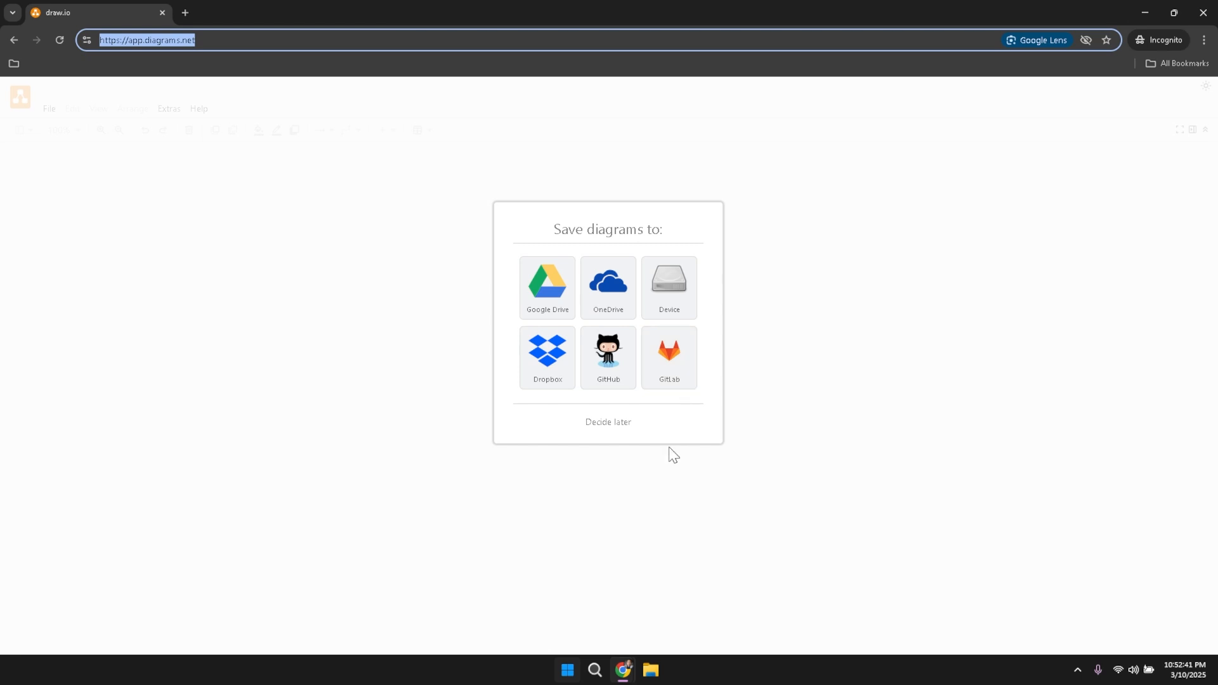
click(616, 423)
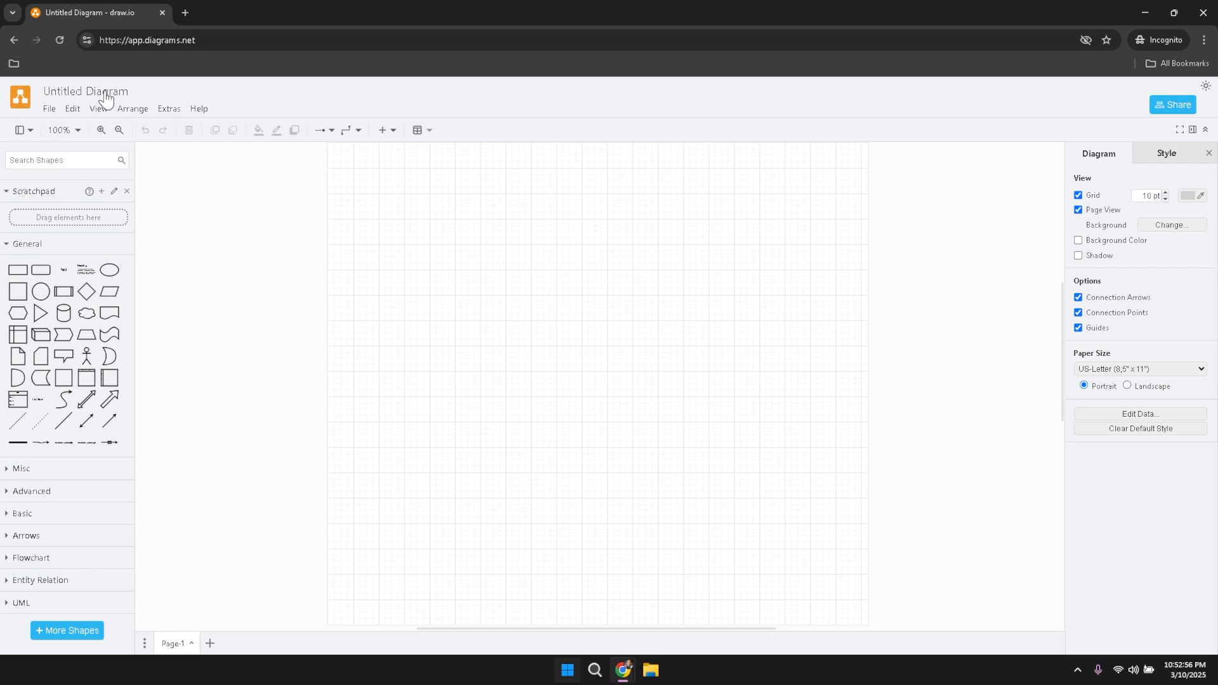
click(66, 95)
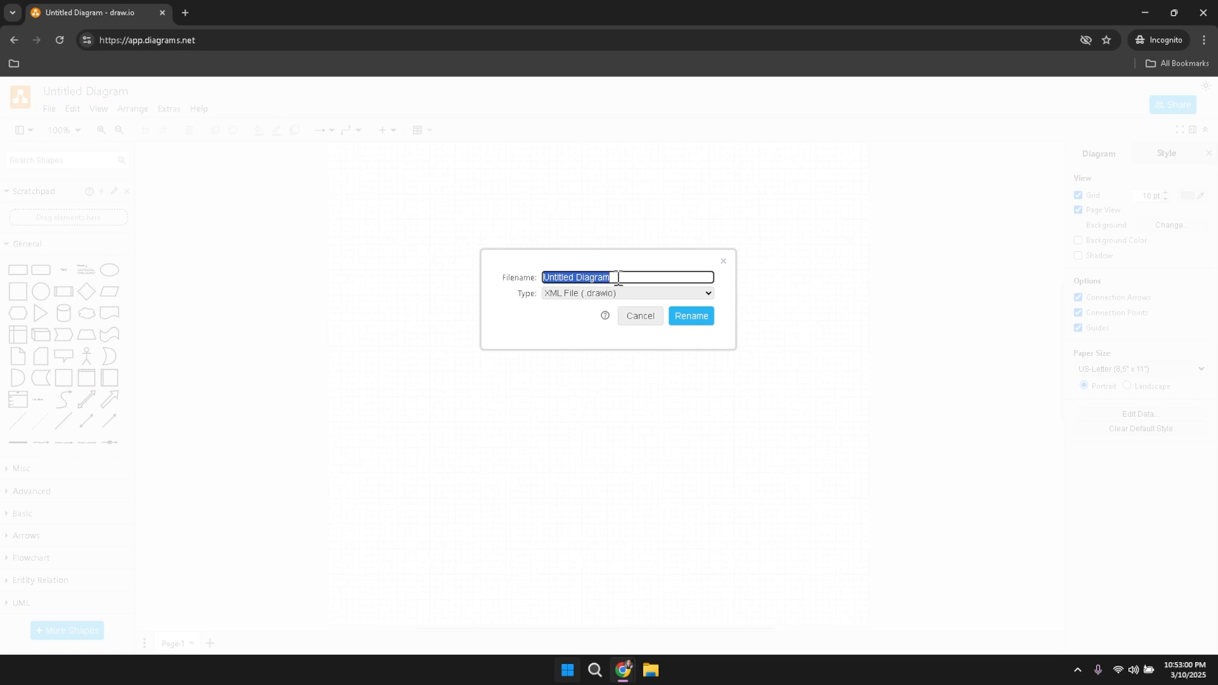
text(Test Diagram)
click(686, 317)
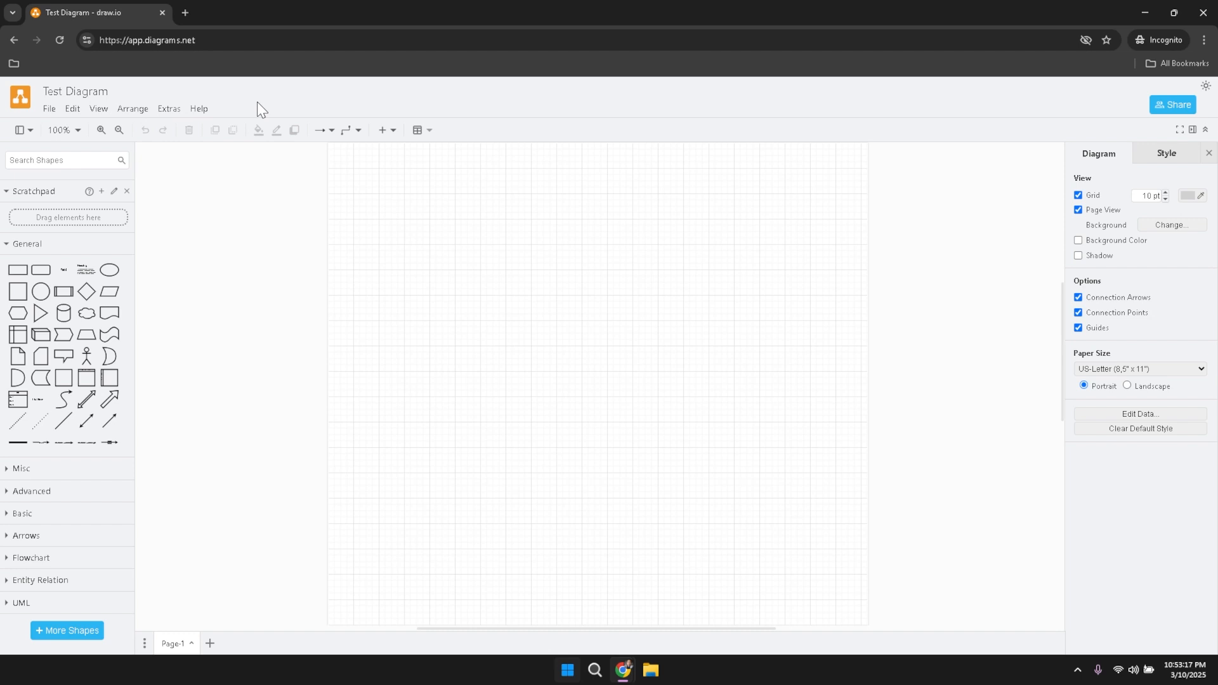
- Examine the available file, editing, view and arrangement commands, including the automatic layout options
click(49, 110)
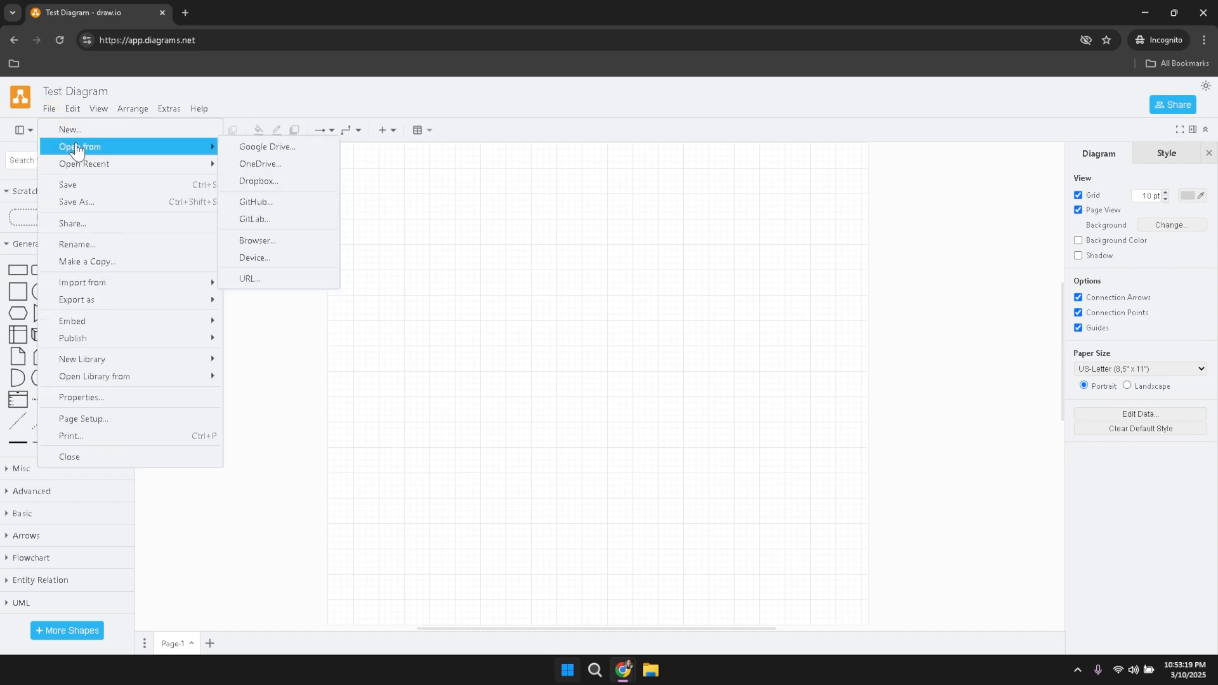
mouse_move(85, 168)
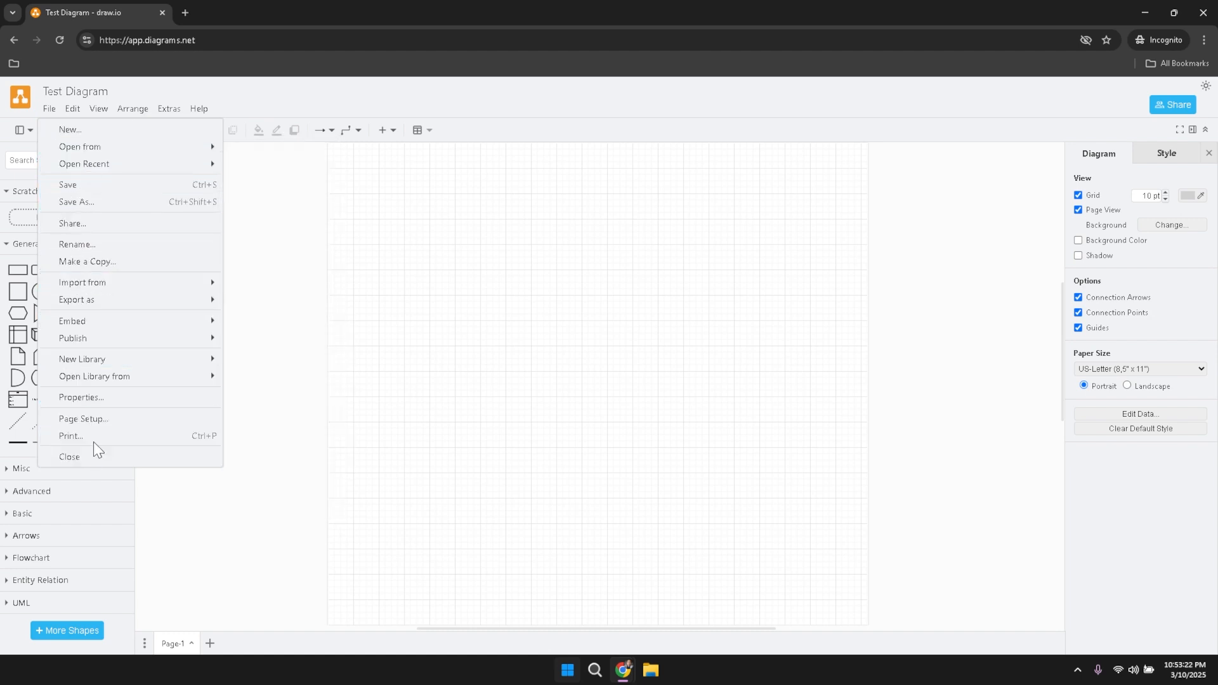
mouse_move(97, 356)
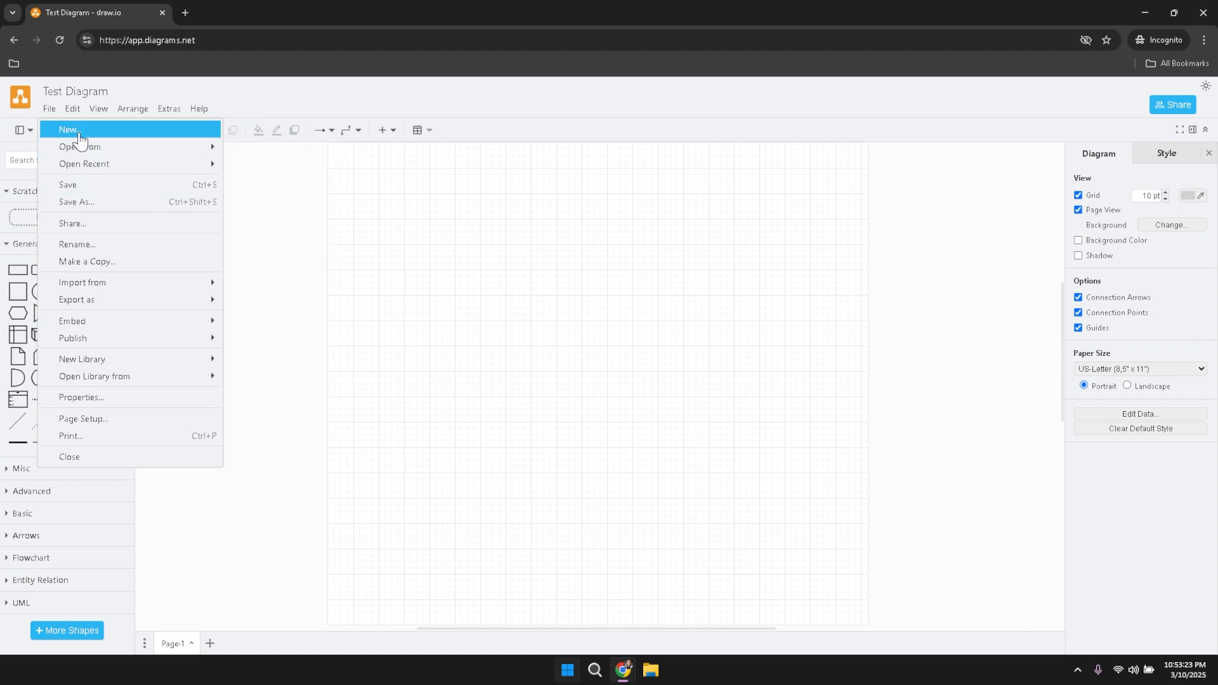
mouse_move(71, 112)
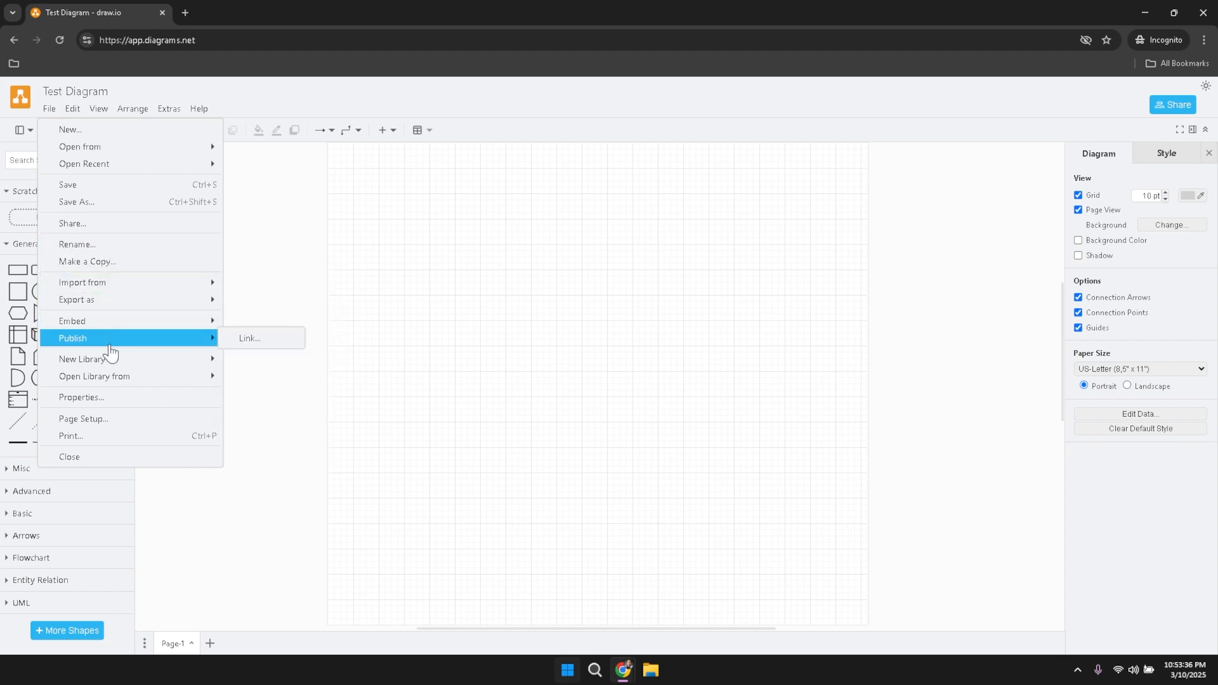
mouse_move(112, 377)
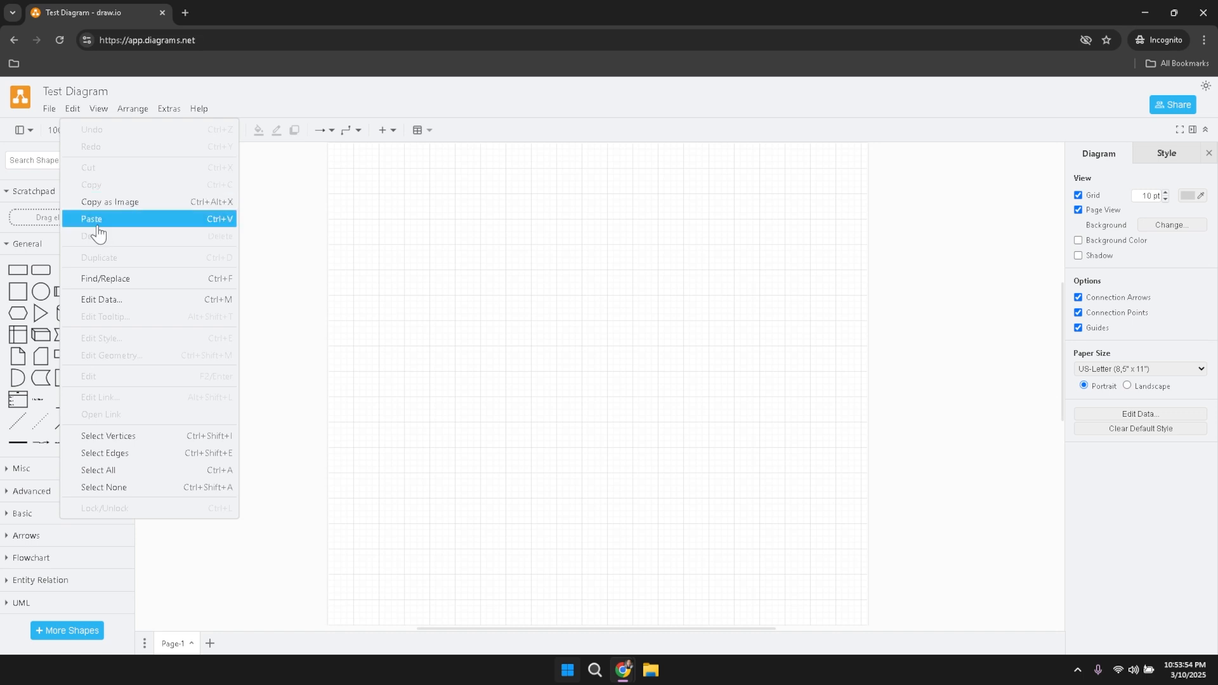
mouse_move(97, 112)
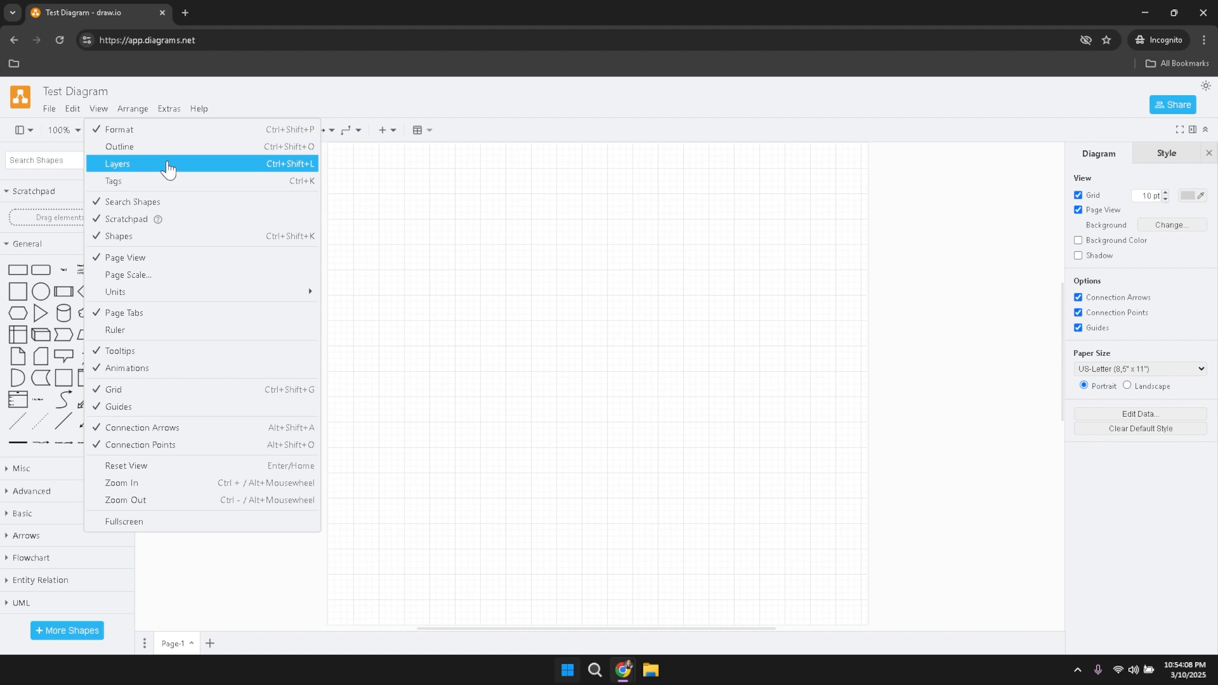
click(130, 111)
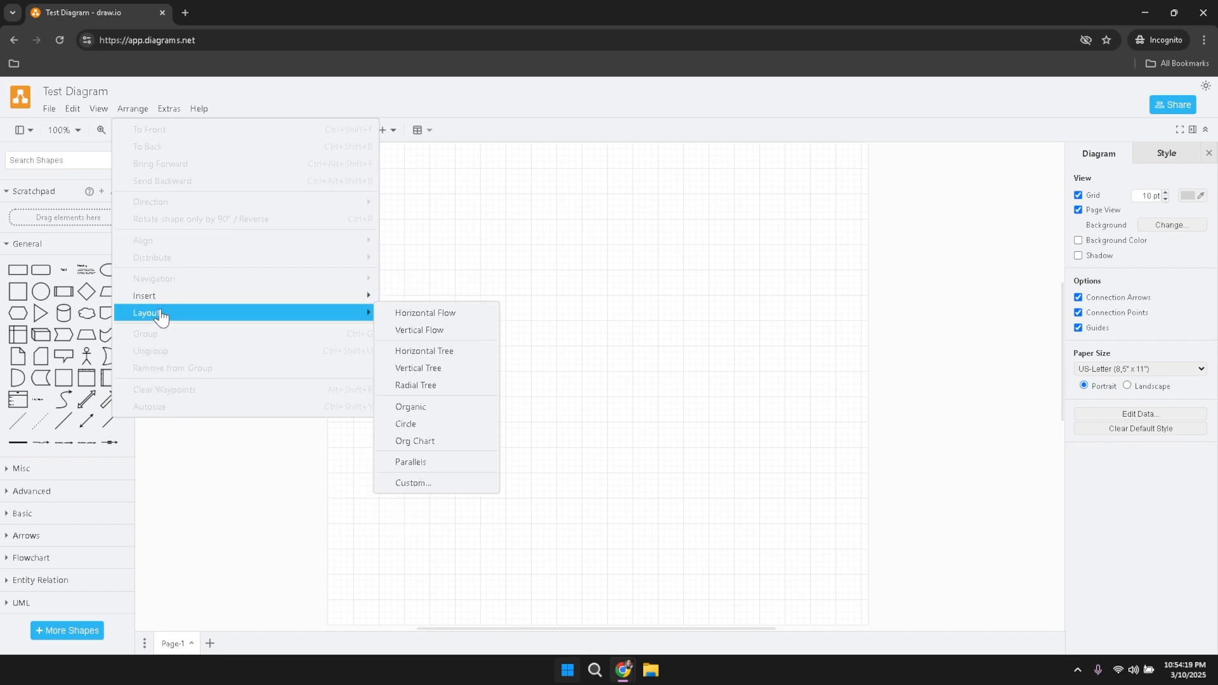
click(135, 111)
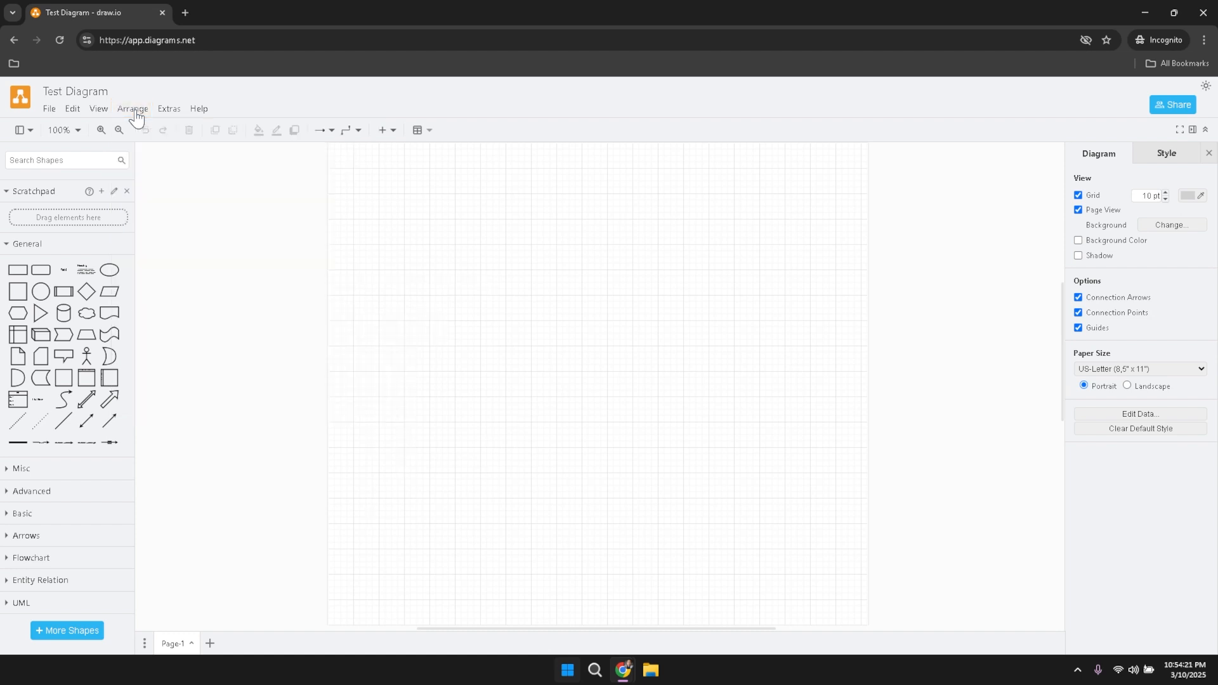
- Examine the language and appearance settings, the help resources and the available zoom levels
click(168, 114)
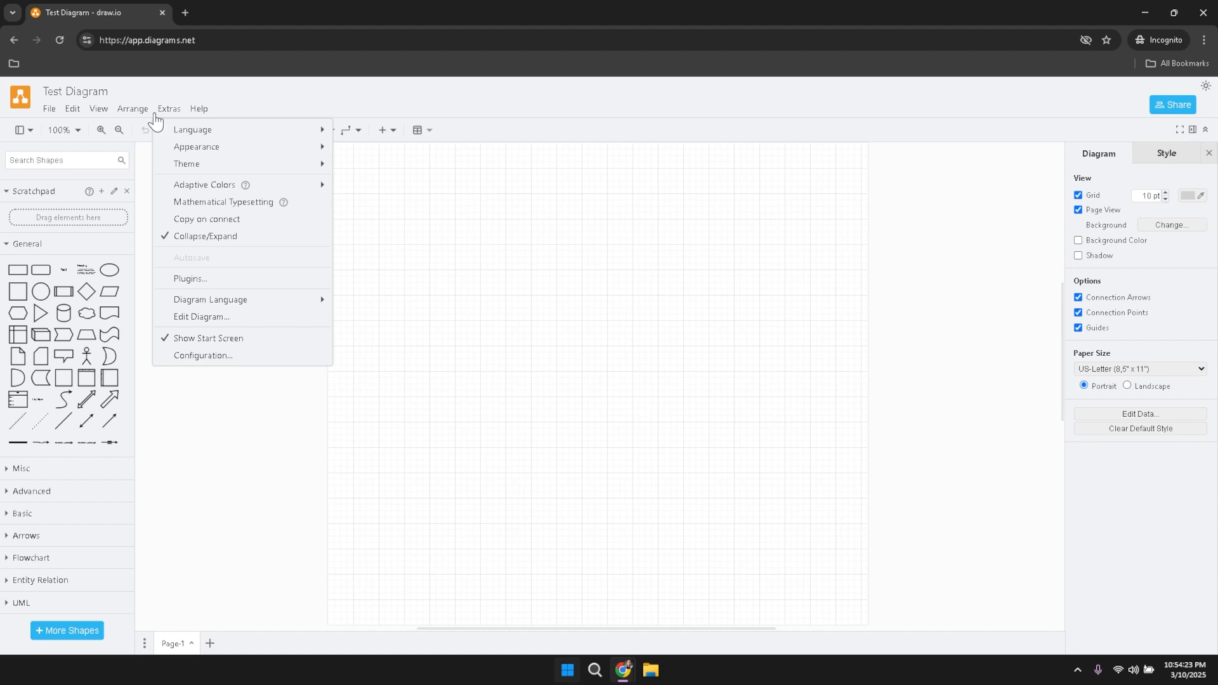
click(154, 120)
click(166, 114)
mouse_move(171, 129)
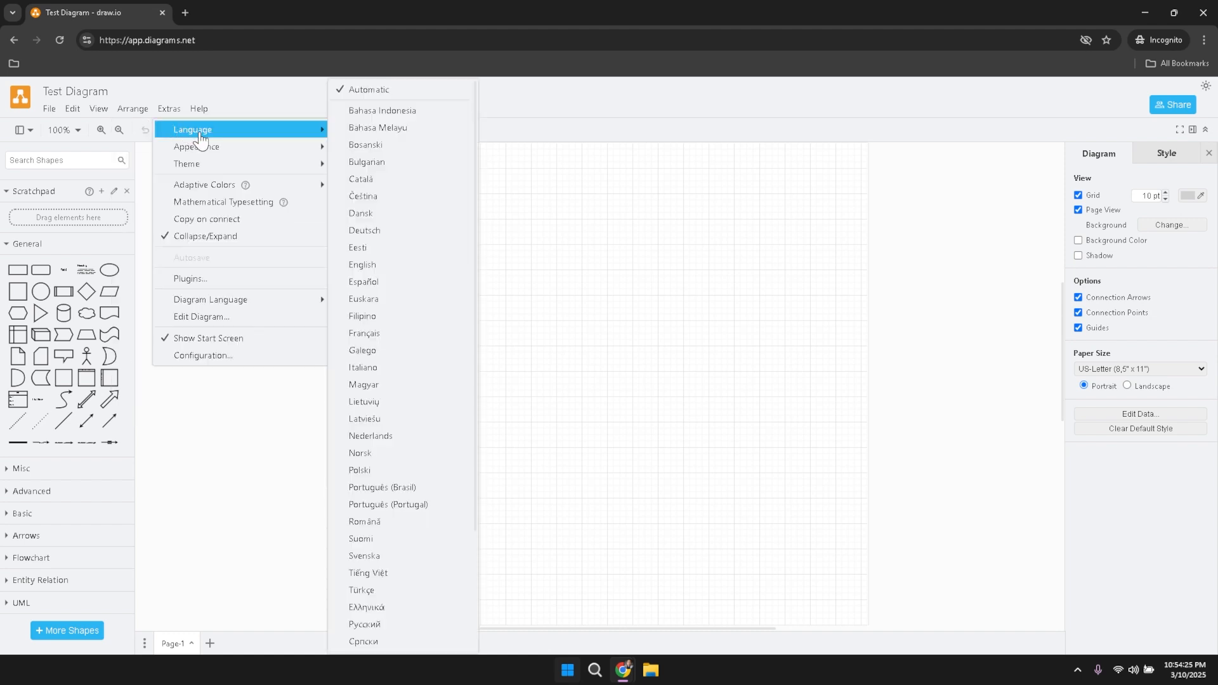
mouse_move(241, 152)
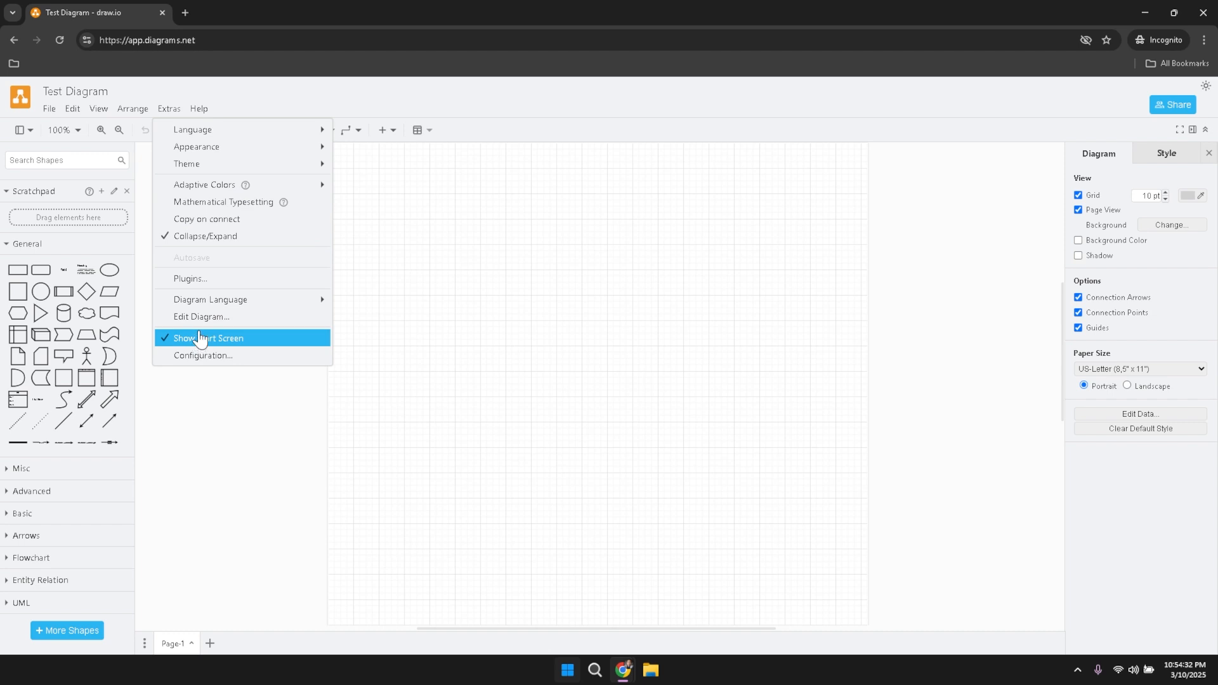
mouse_move(208, 297)
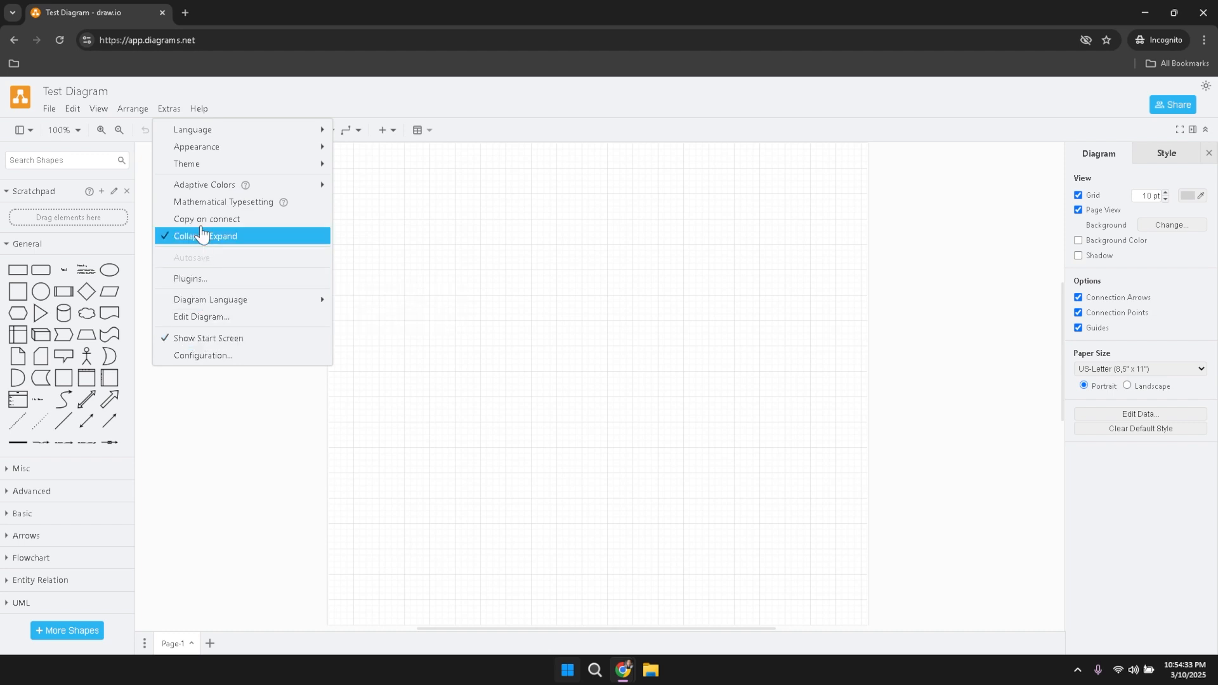
mouse_move(197, 171)
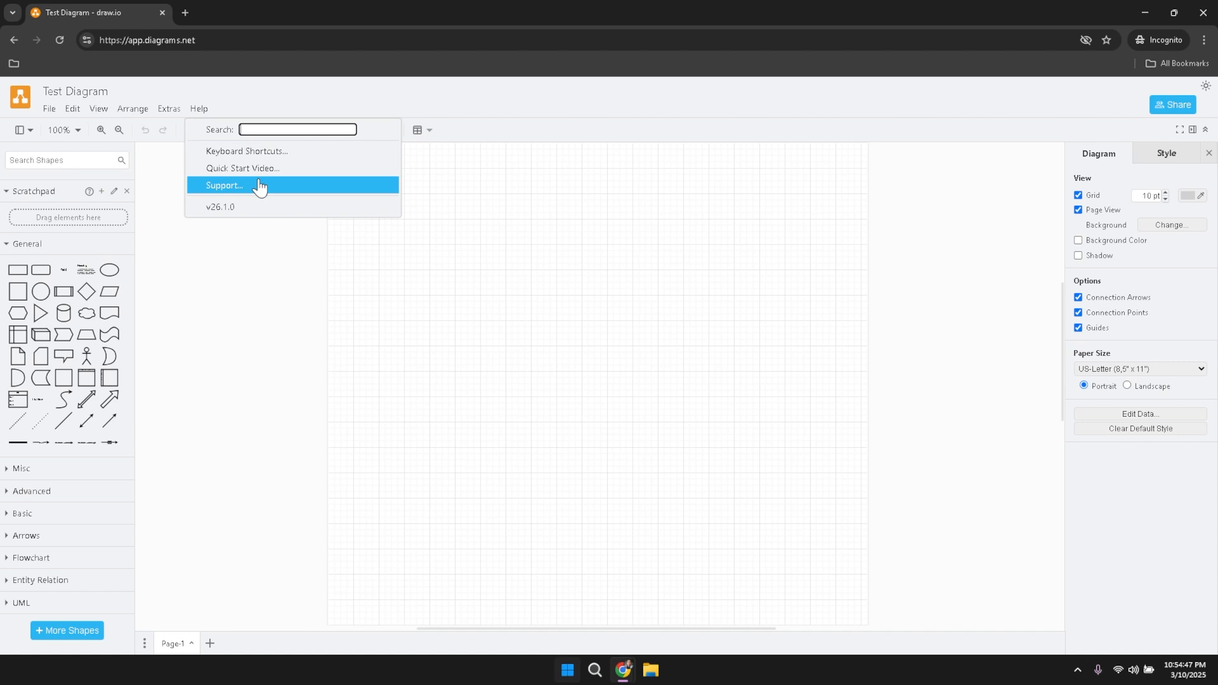
click(305, 82)
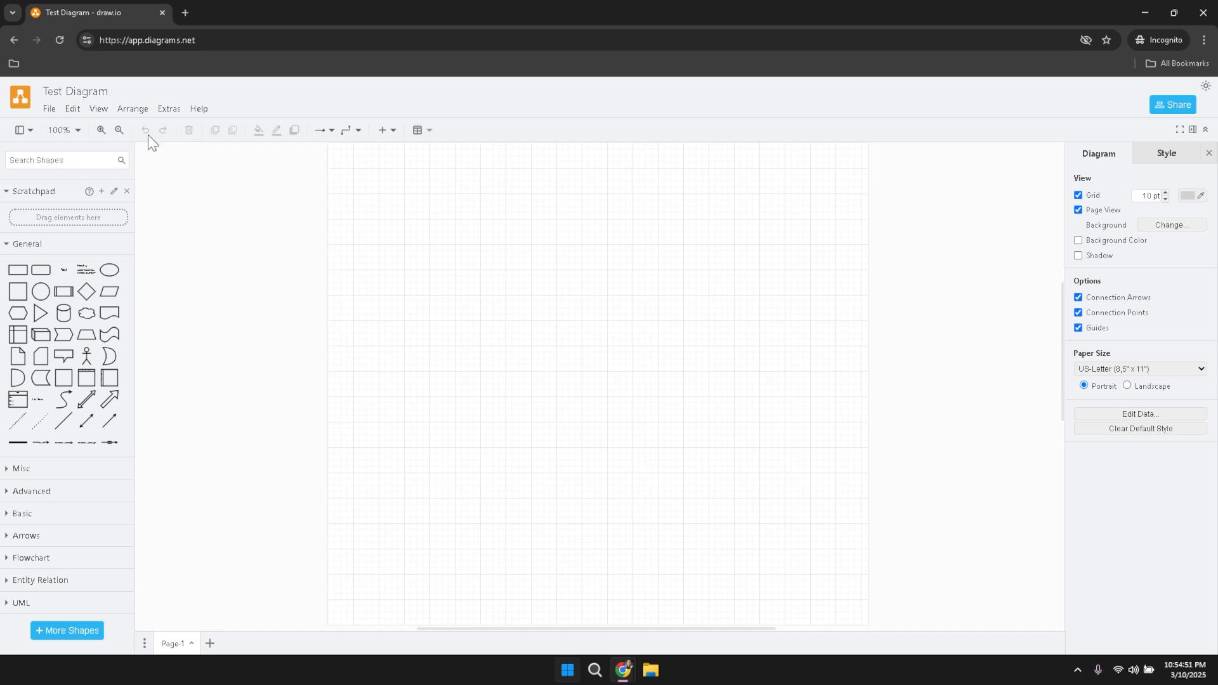
click(78, 133)
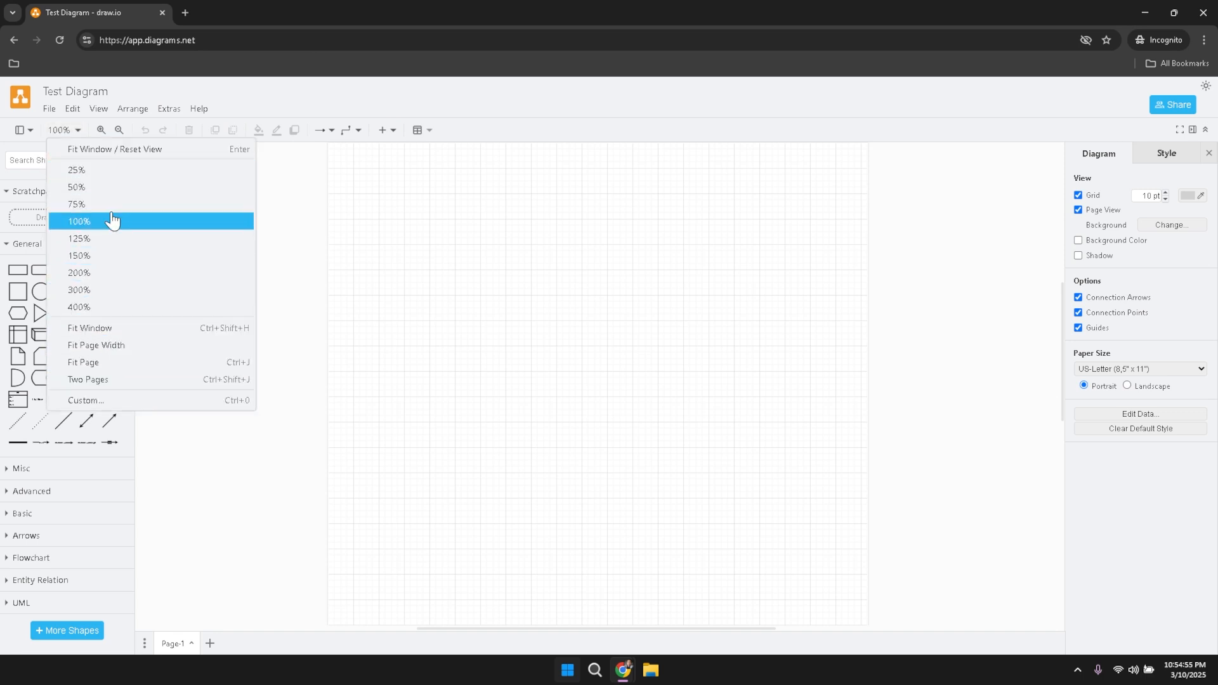
click(78, 130)
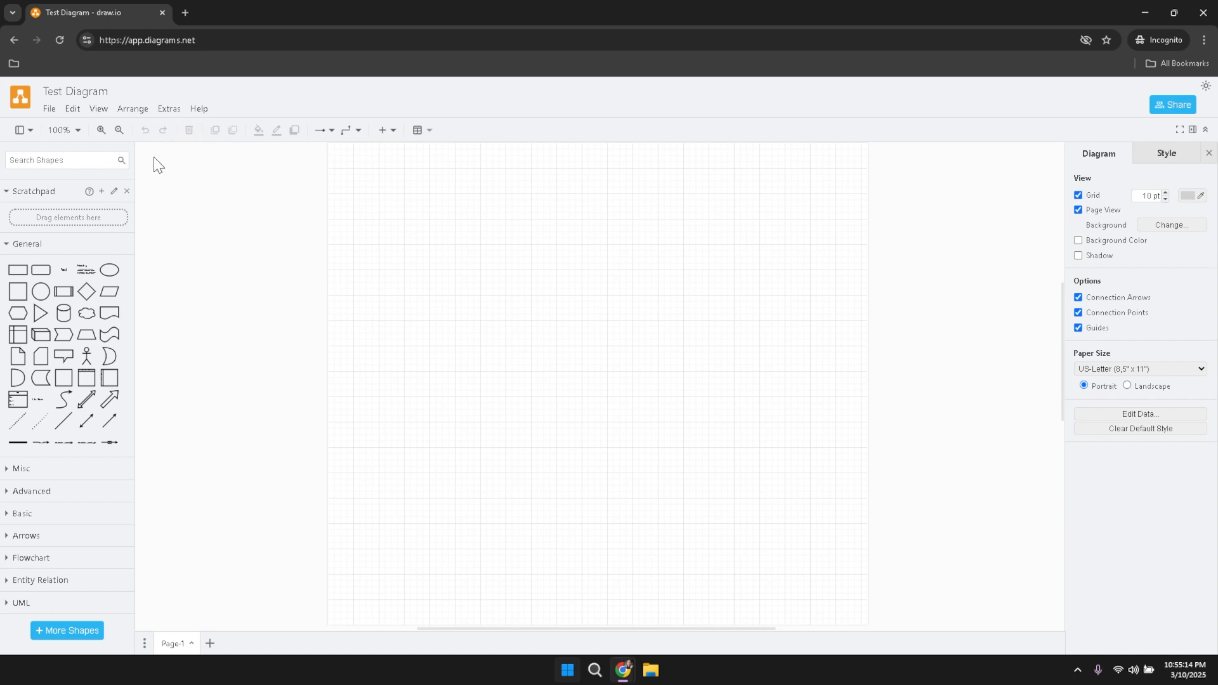
- Place an ellipse on the page, enlarge it, and delete it
click(110, 271)
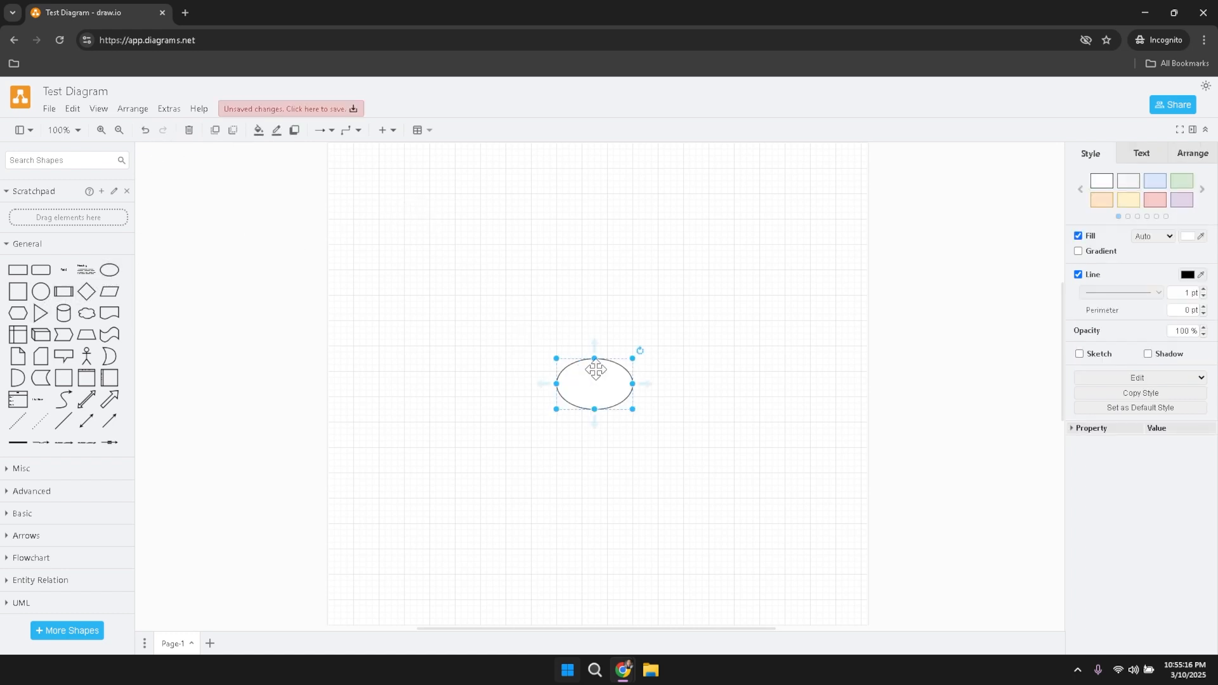
drag(596, 370, 557, 256)
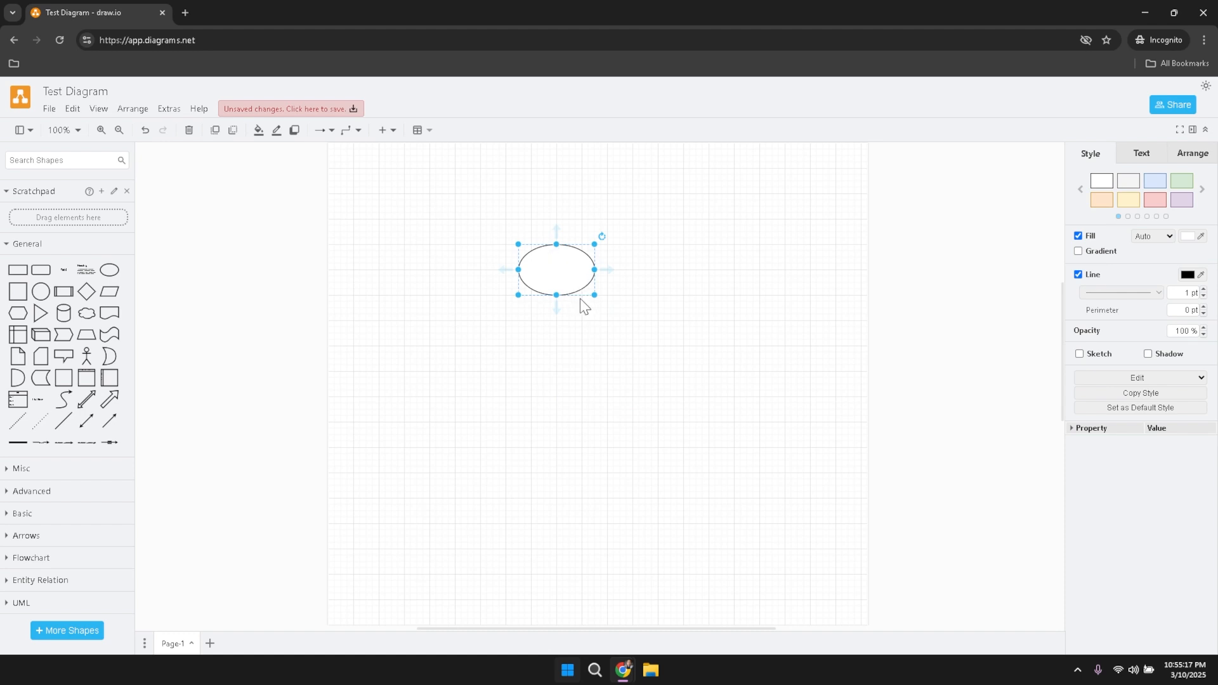
drag(594, 295, 684, 358)
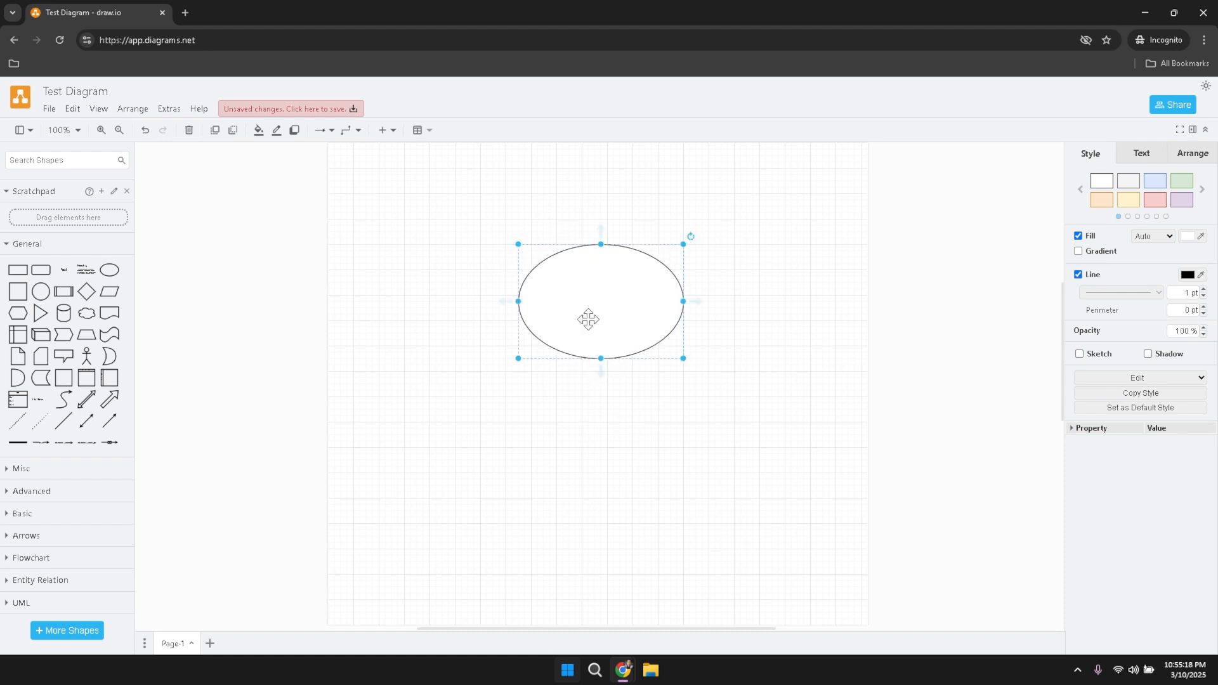
click(185, 134)
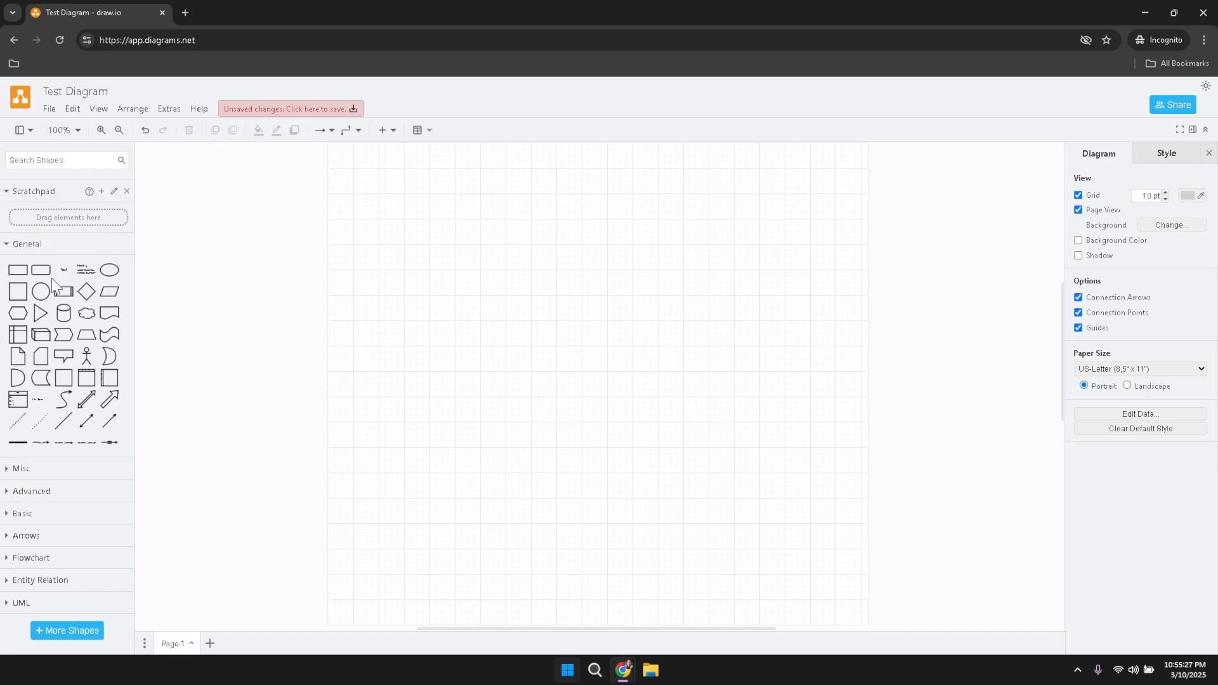
- Add a text box with heading and paragraph, enlarge it, and fill it with purple B266FF
click(78, 274)
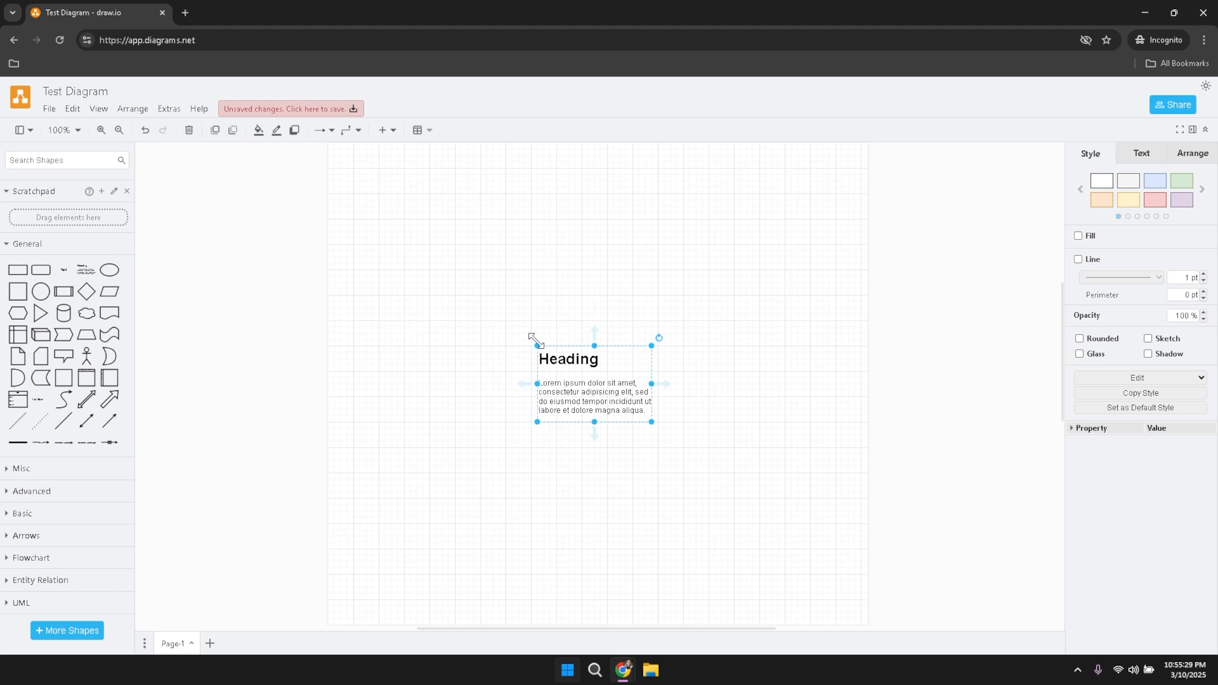
drag(536, 343, 369, 235)
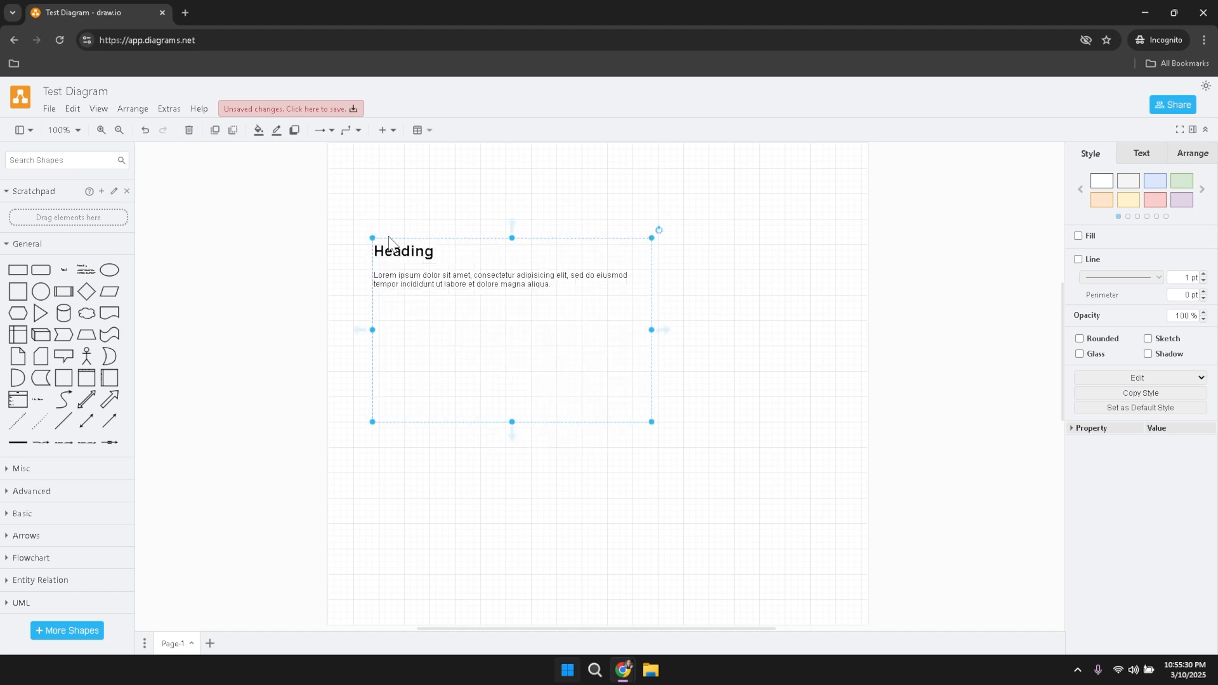
click(257, 133)
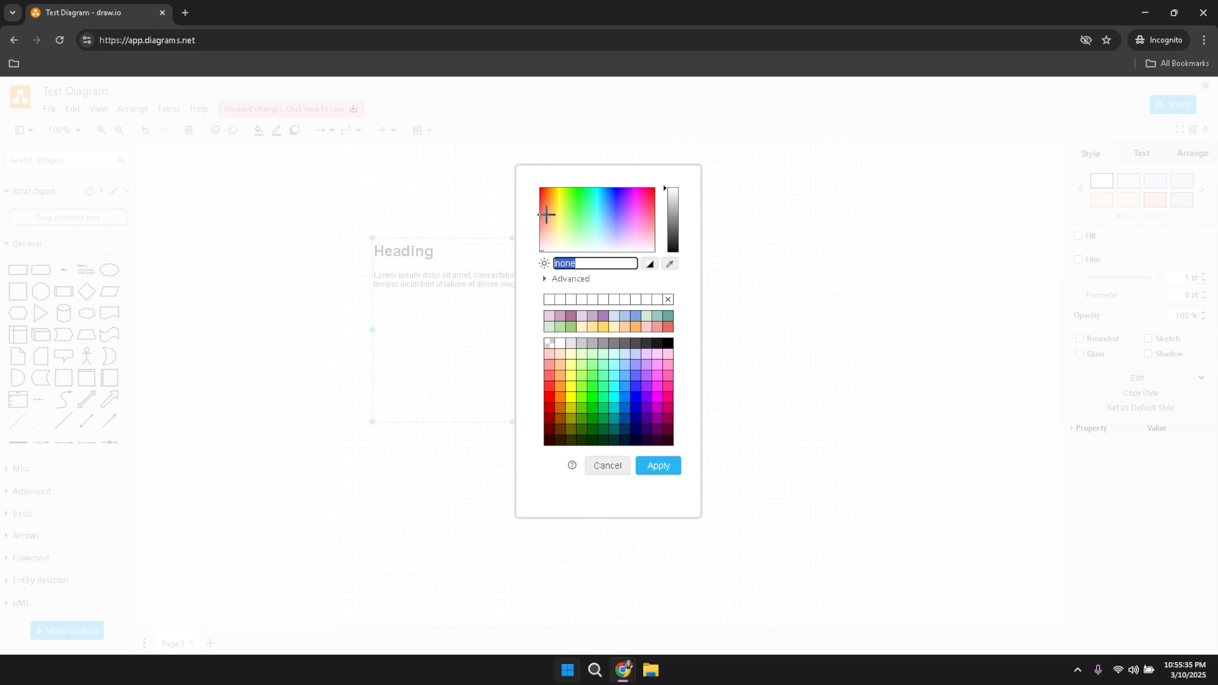
click(614, 366)
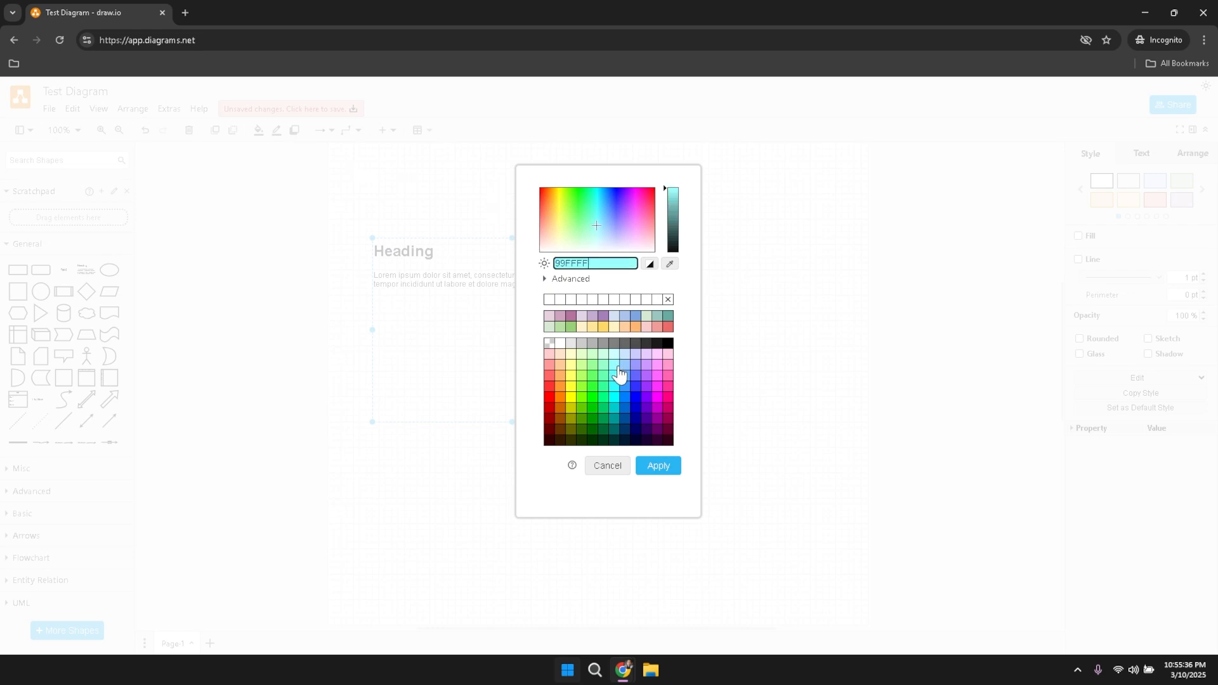
click(645, 386)
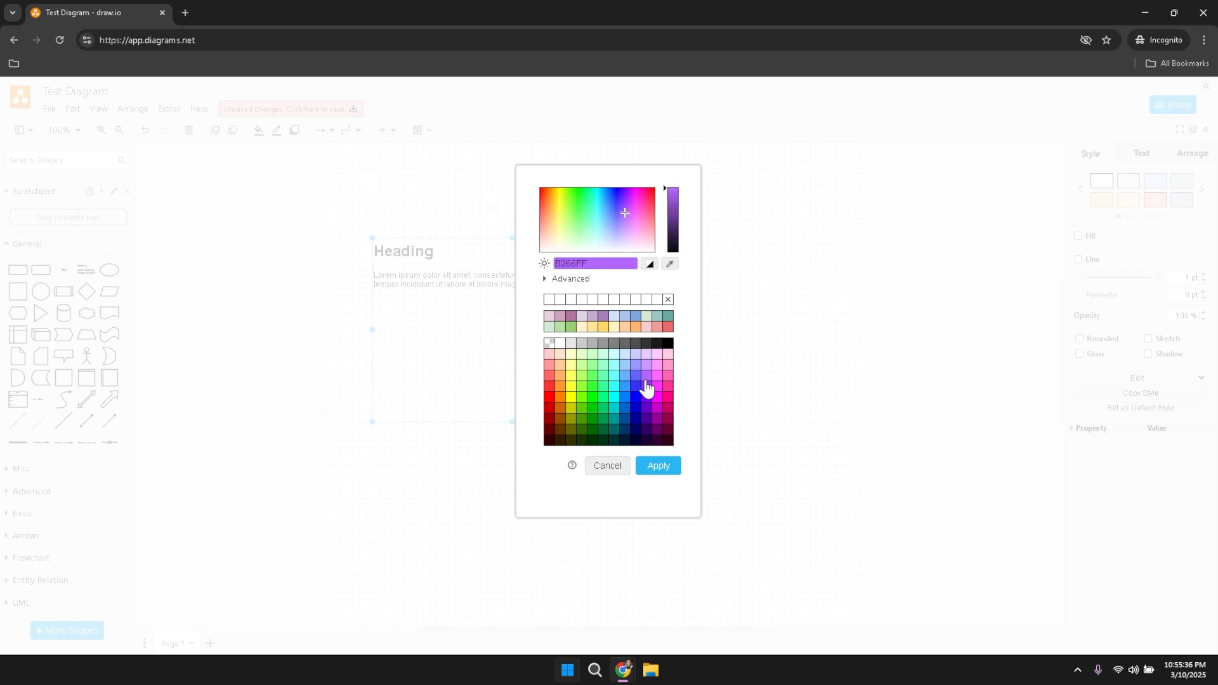
click(660, 466)
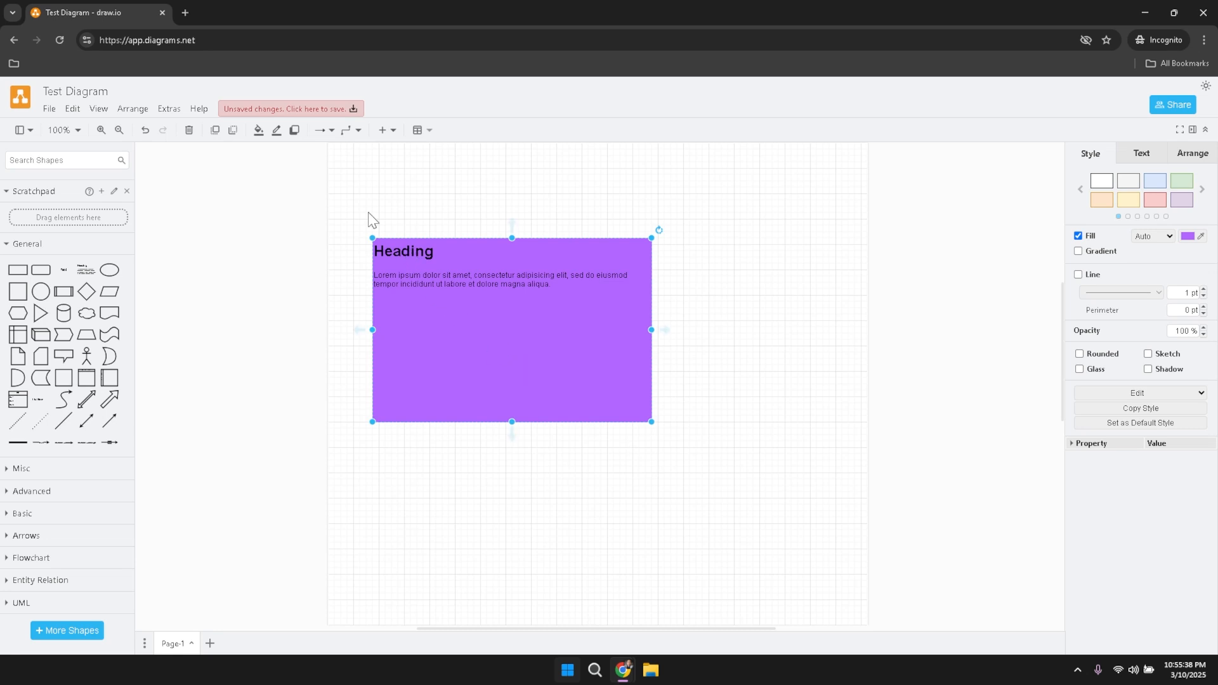
- Set the outline colour of the purple text box to green 33FF33
click(276, 131)
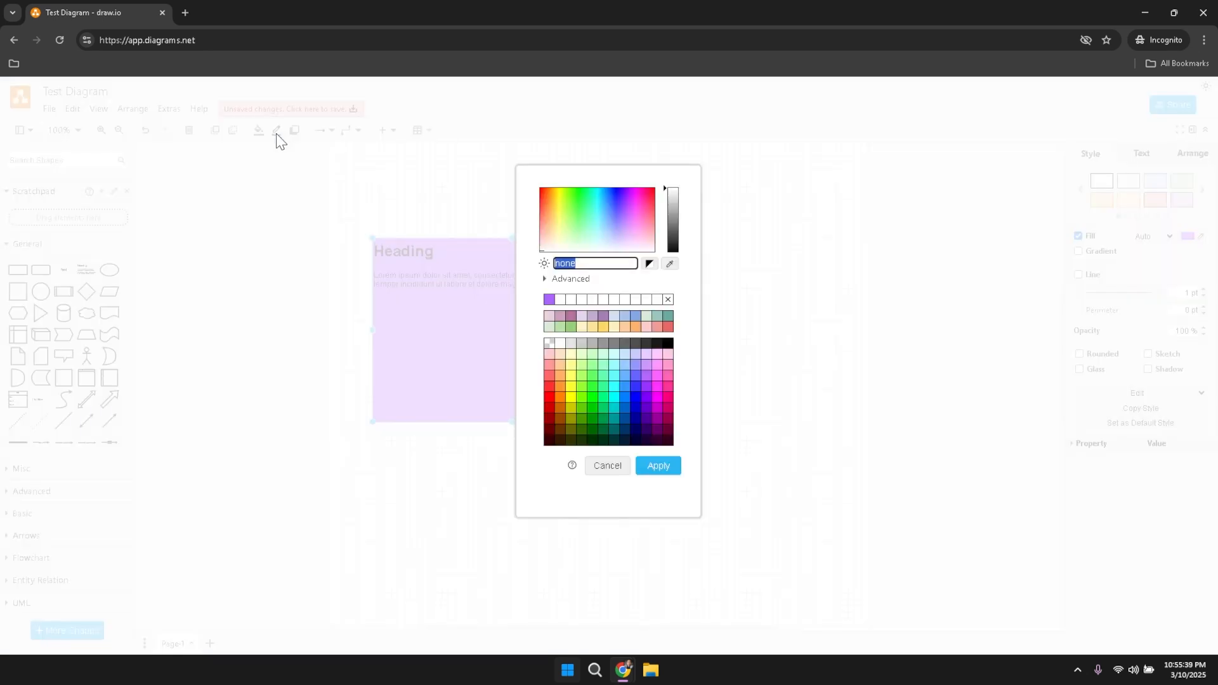
click(593, 386)
click(661, 467)
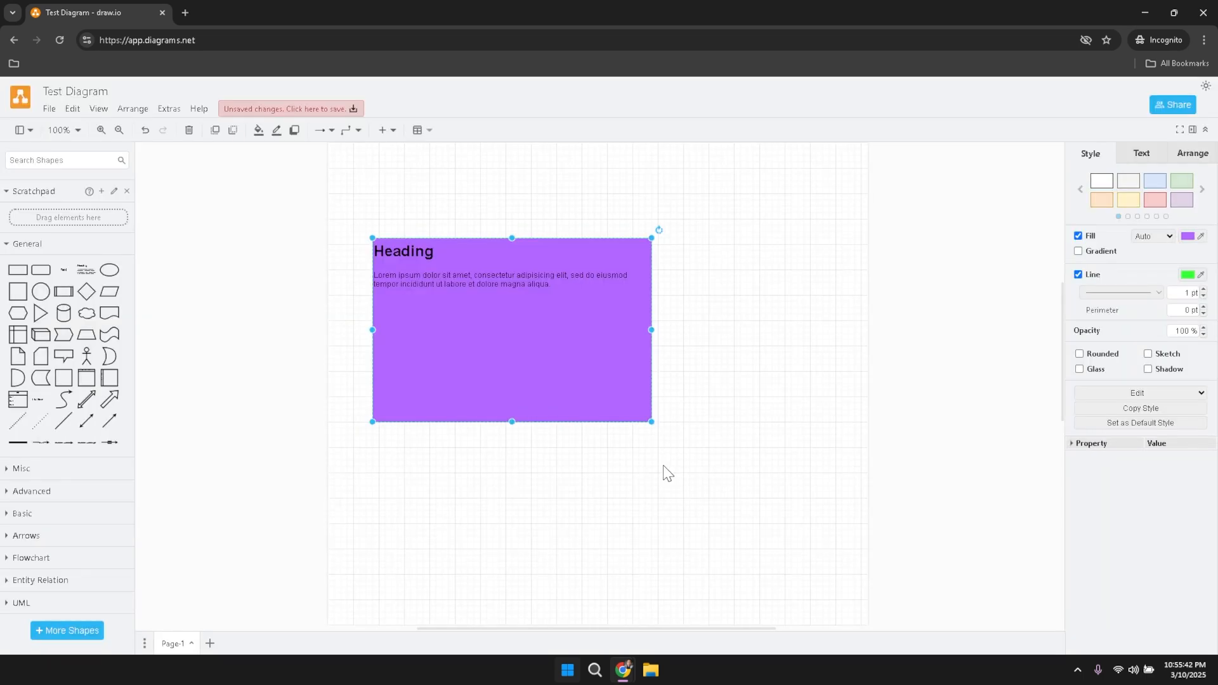
click(277, 140)
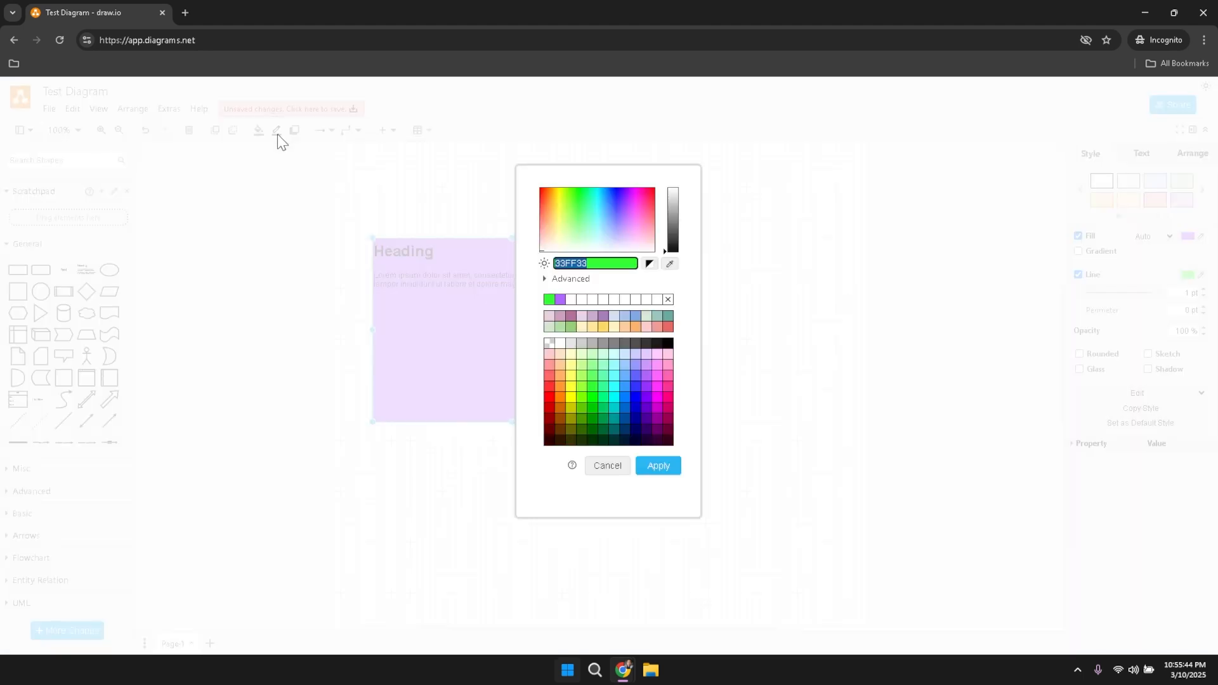
click(663, 470)
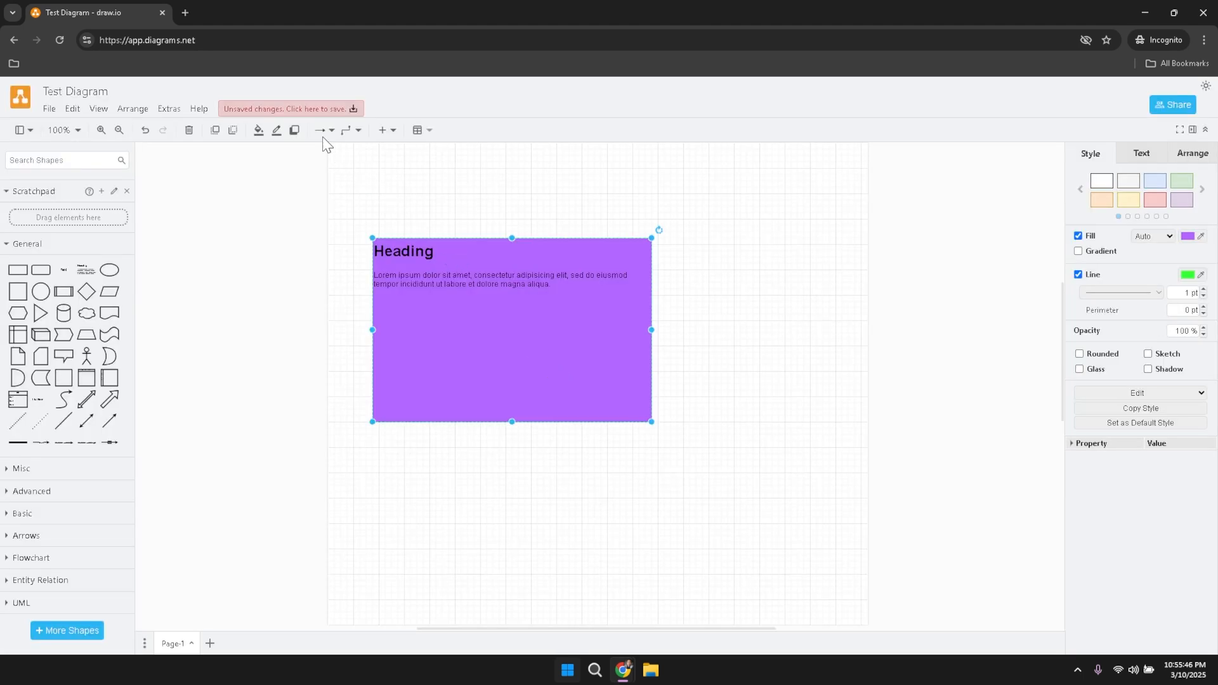
- Move the purple text box down and to the right on the page
click(322, 140)
click(325, 147)
drag(425, 296, 565, 360)
drag(452, 212, 485, 265)
- Examine the connection styles, the waypoint styles and the insertable elements available for the diagram
click(319, 131)
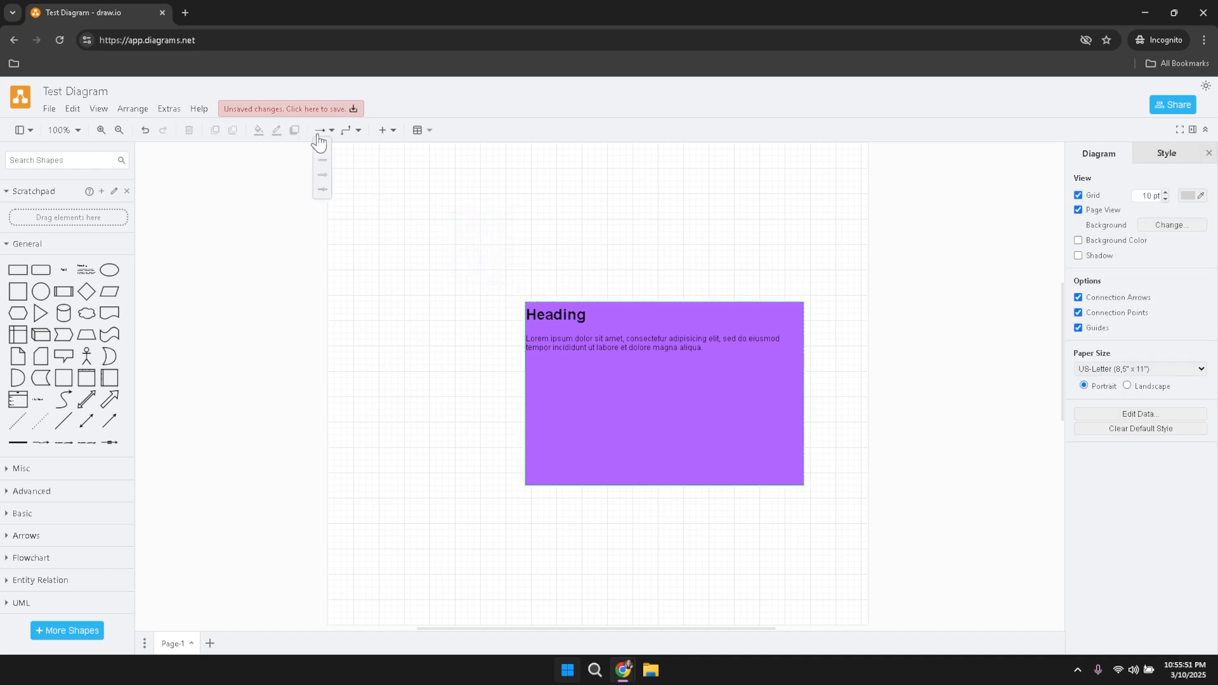
click(322, 151)
drag(431, 245, 486, 273)
click(552, 329)
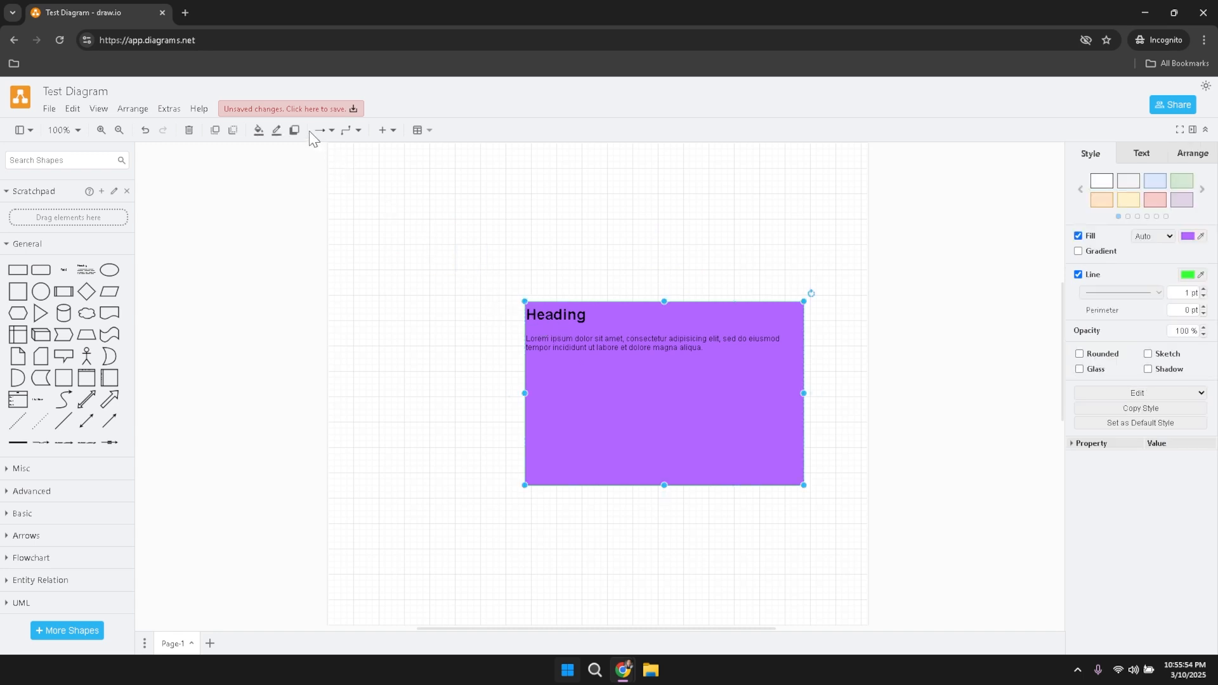
click(353, 134)
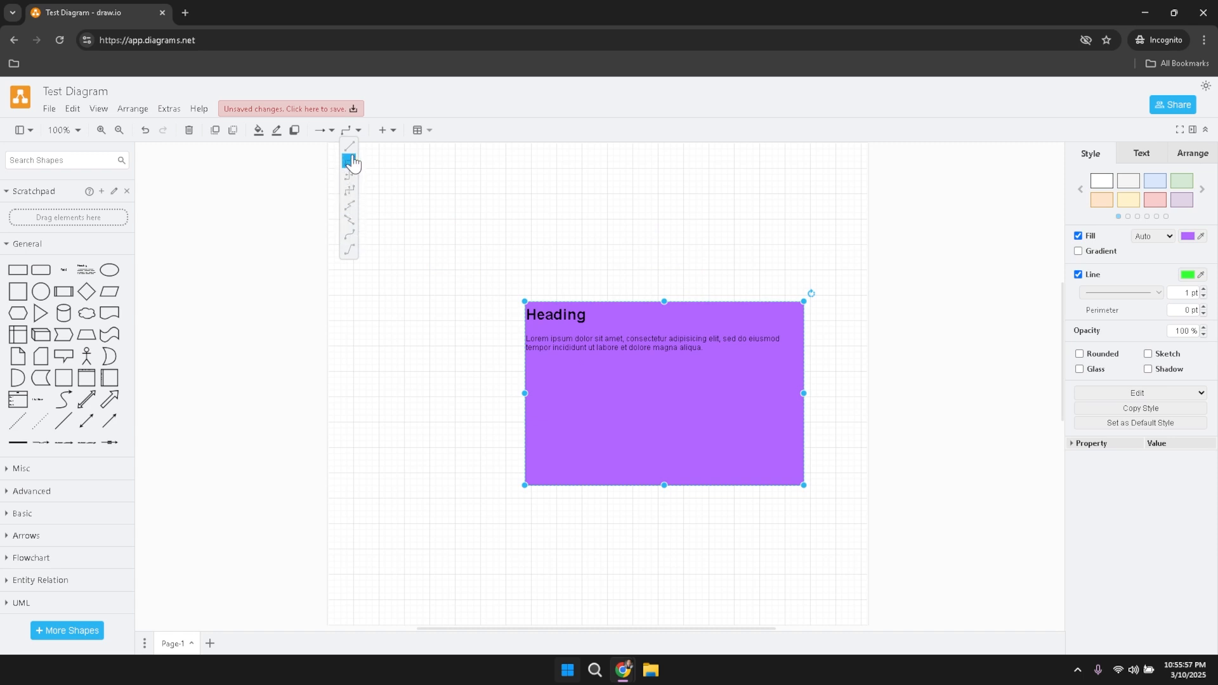
click(394, 131)
click(394, 131)
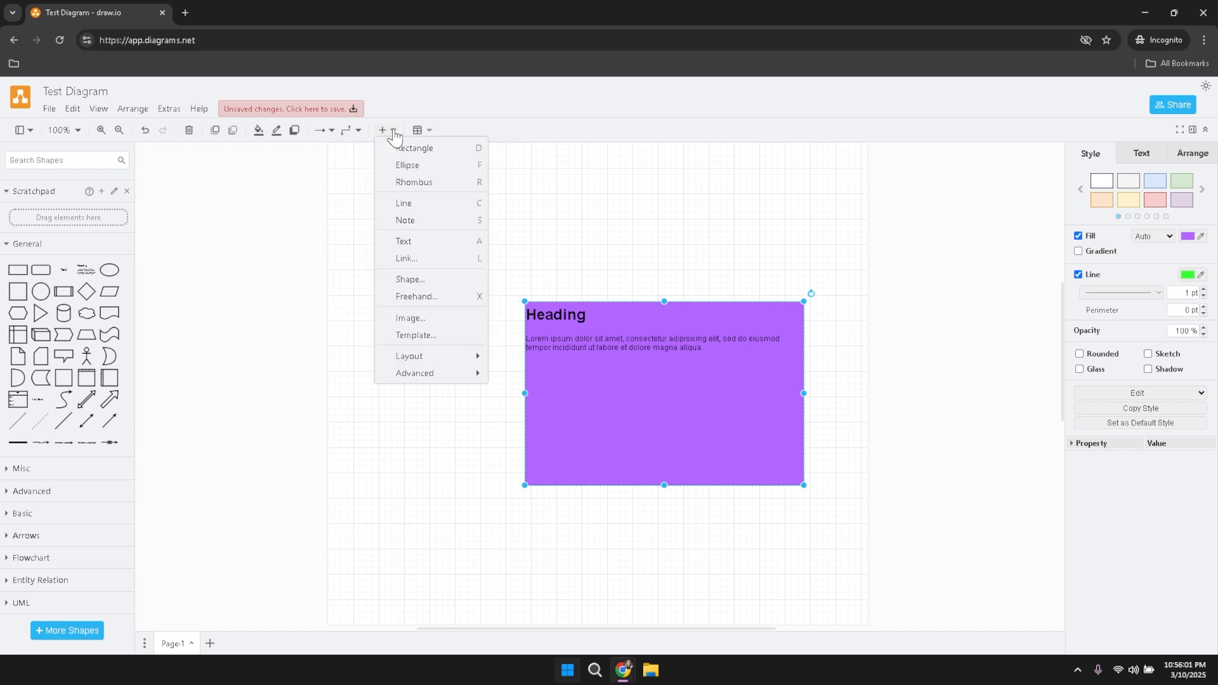
click(322, 134)
click(323, 135)
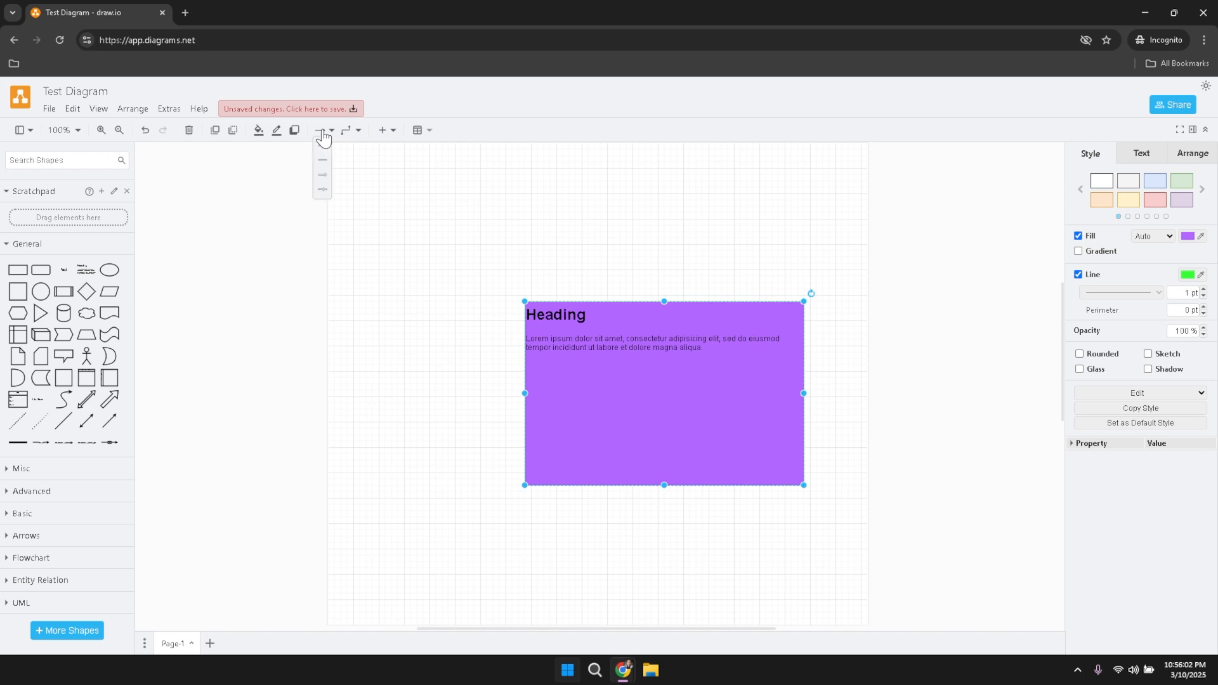
click(354, 131)
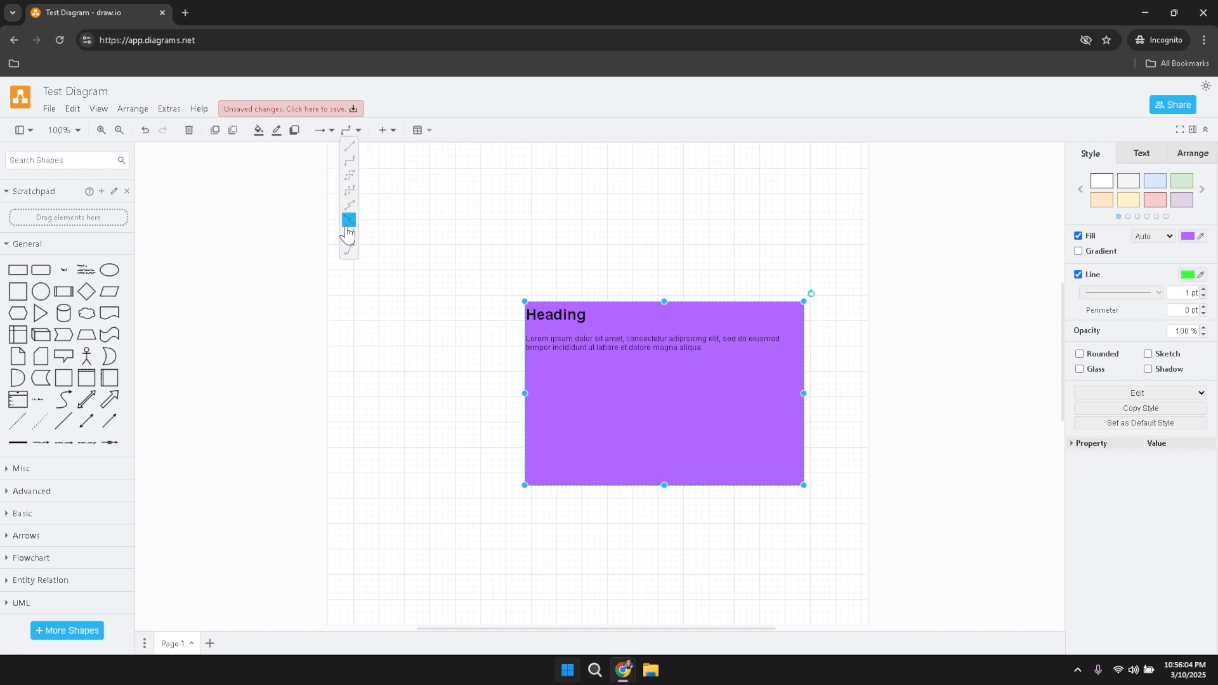
click(391, 132)
click(393, 131)
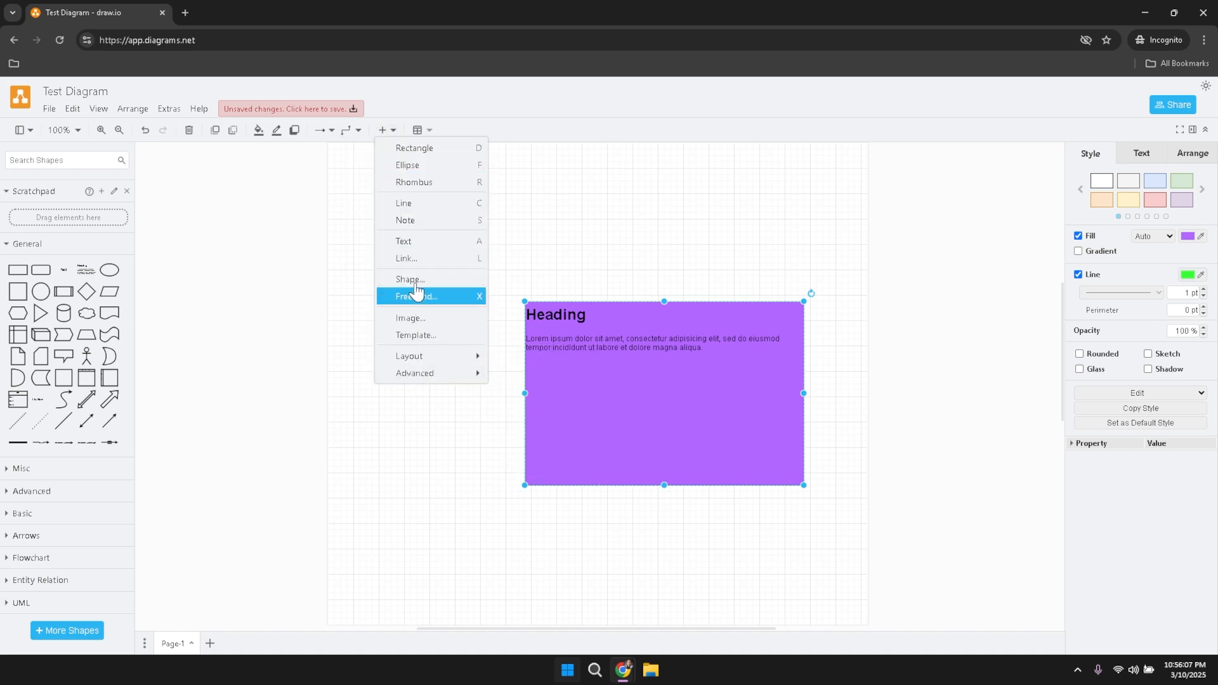
- Insert a 3x3 table over the purple text box and widen its middle column
click(429, 132)
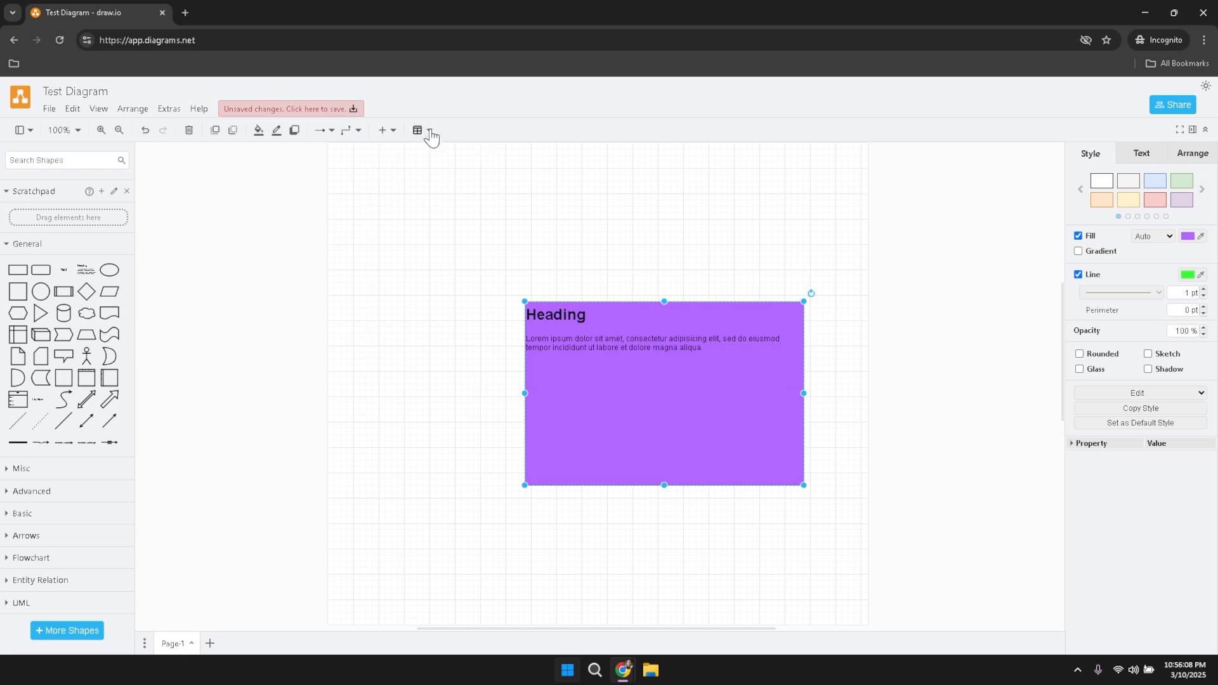
click(431, 131)
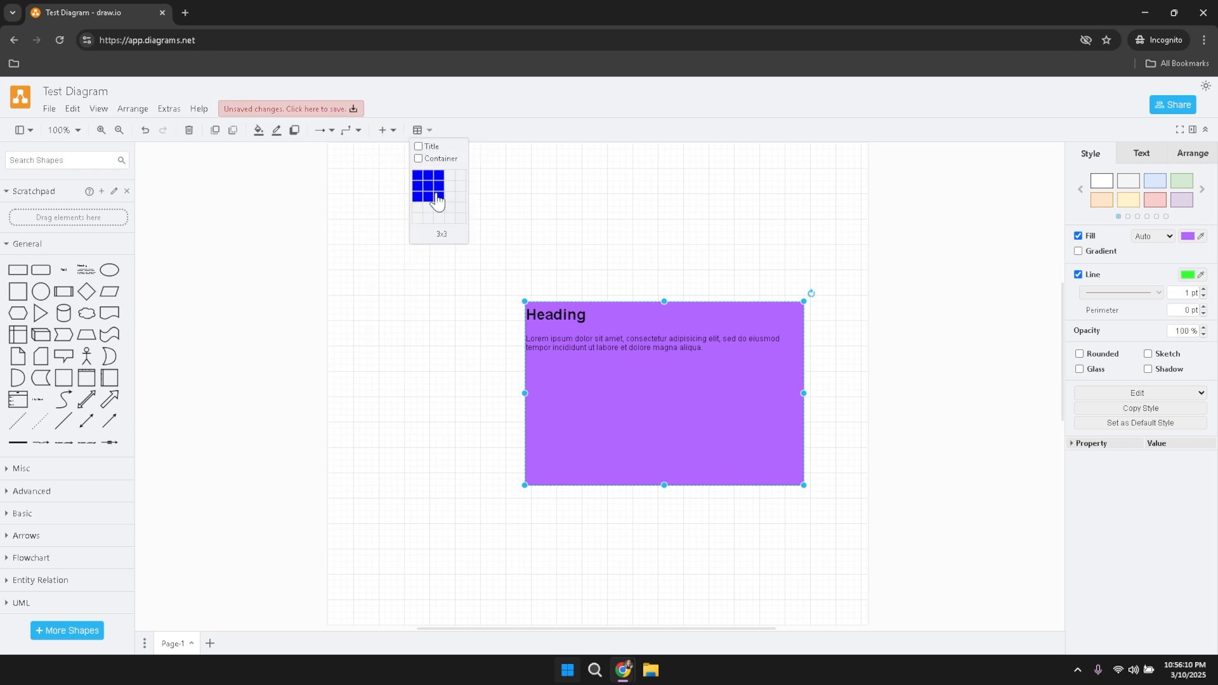
click(437, 200)
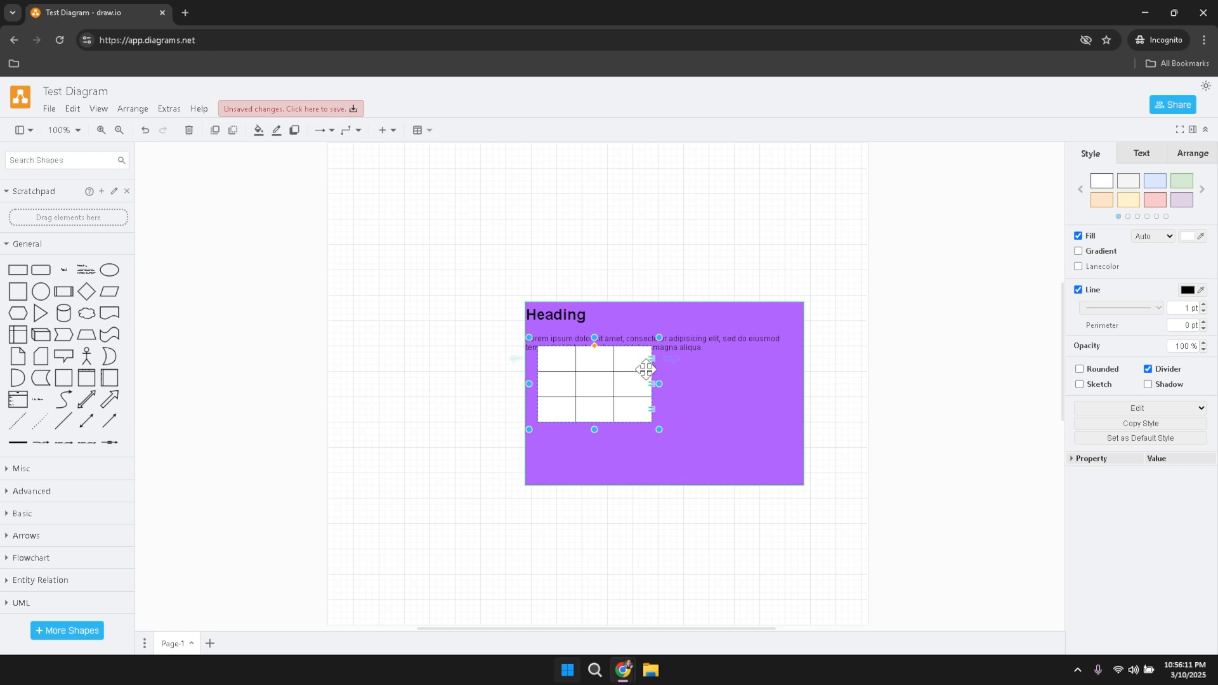
drag(617, 389, 620, 413)
- Move the purple text box upward behind the table and delete it, keeping the table
mouse_move(628, 341)
mouse_down()
mouse_move(631, 377)
mouse_move(616, 316)
mouse_move(626, 320)
mouse_up()
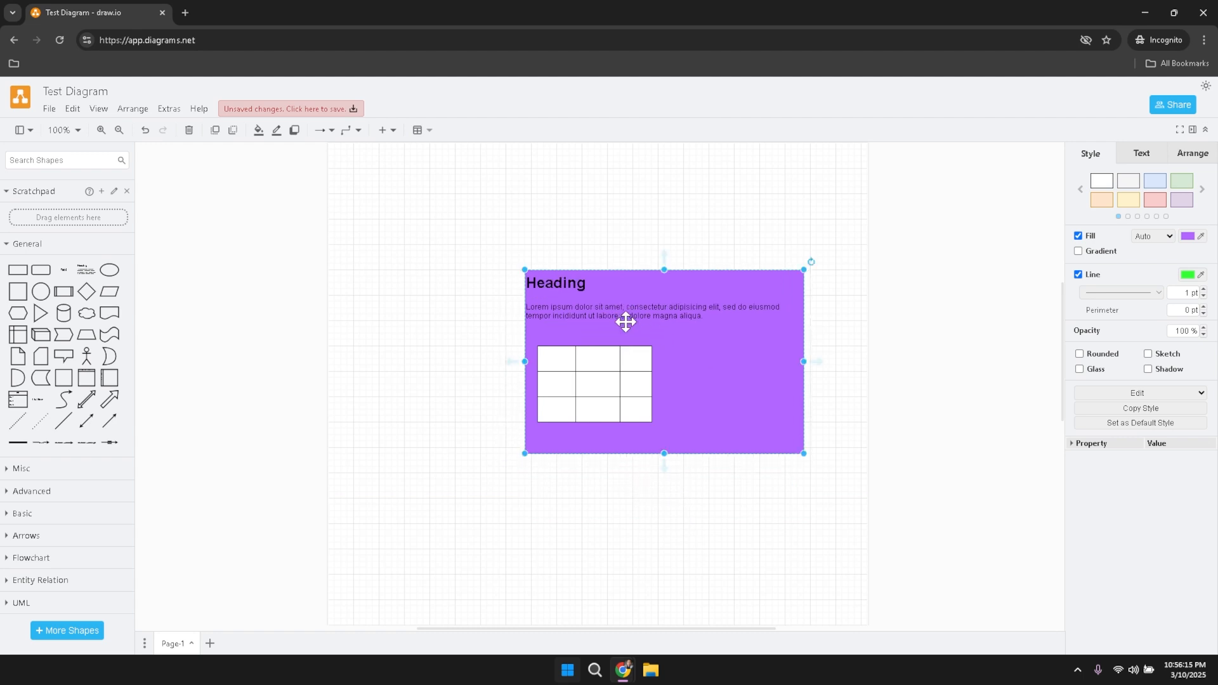
click(626, 359)
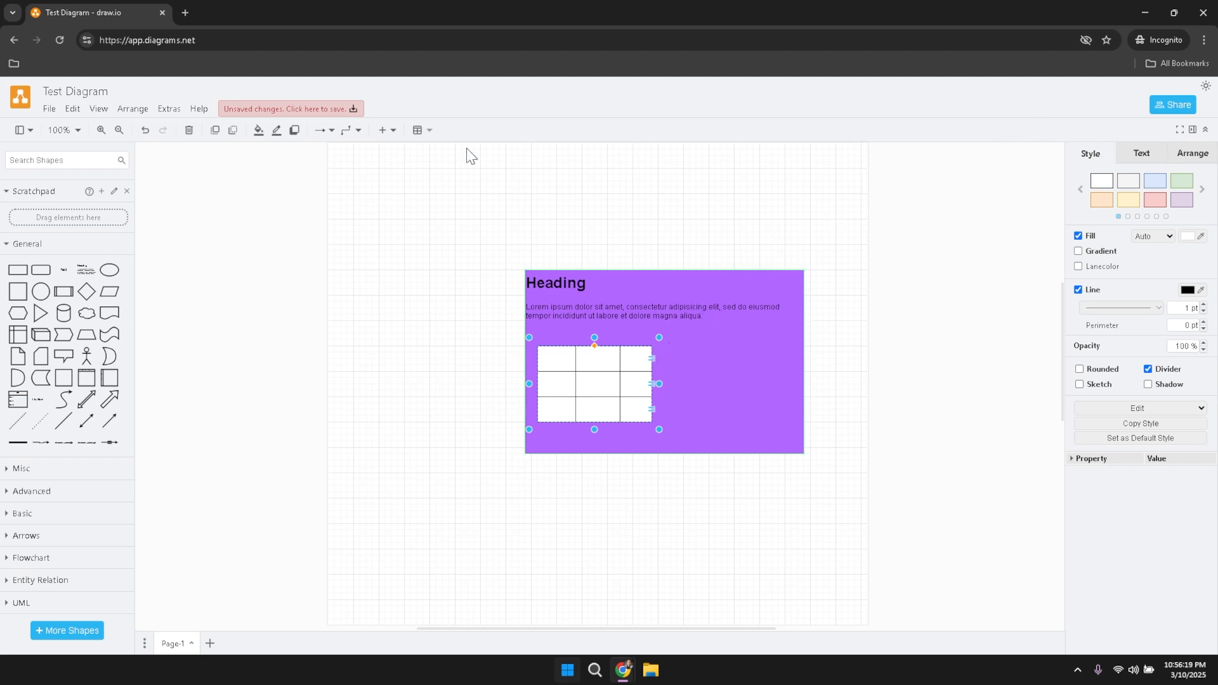
click(51, 110)
mouse_move(99, 109)
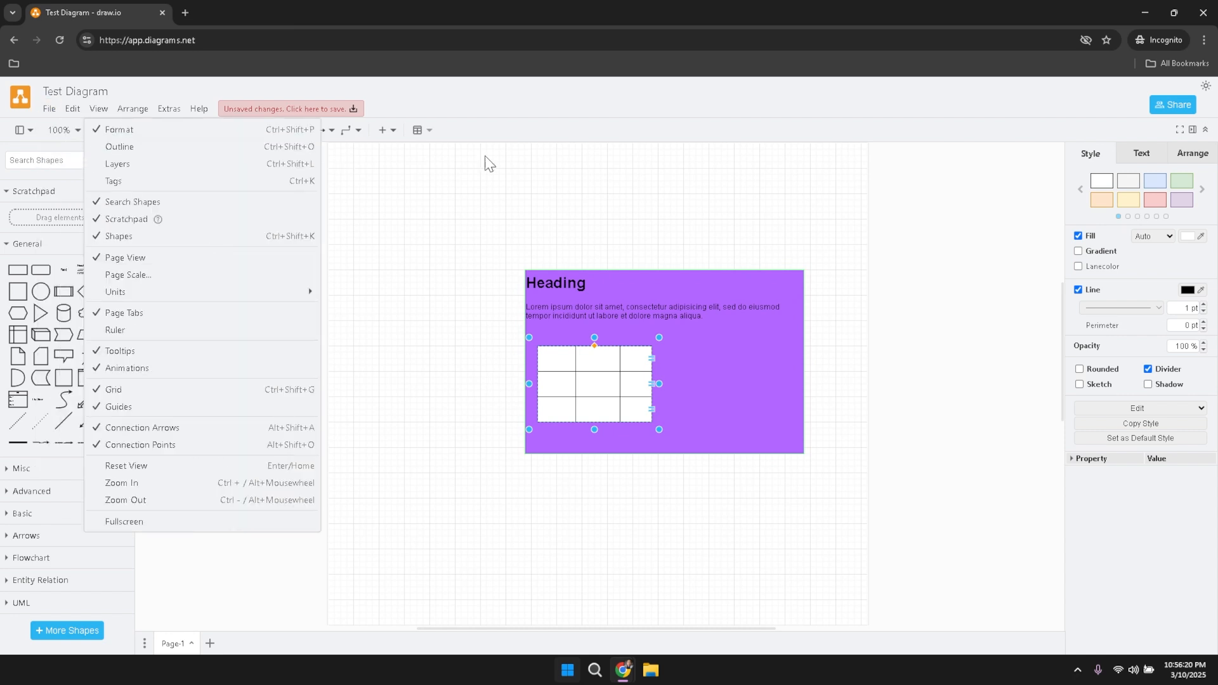
click(802, 317)
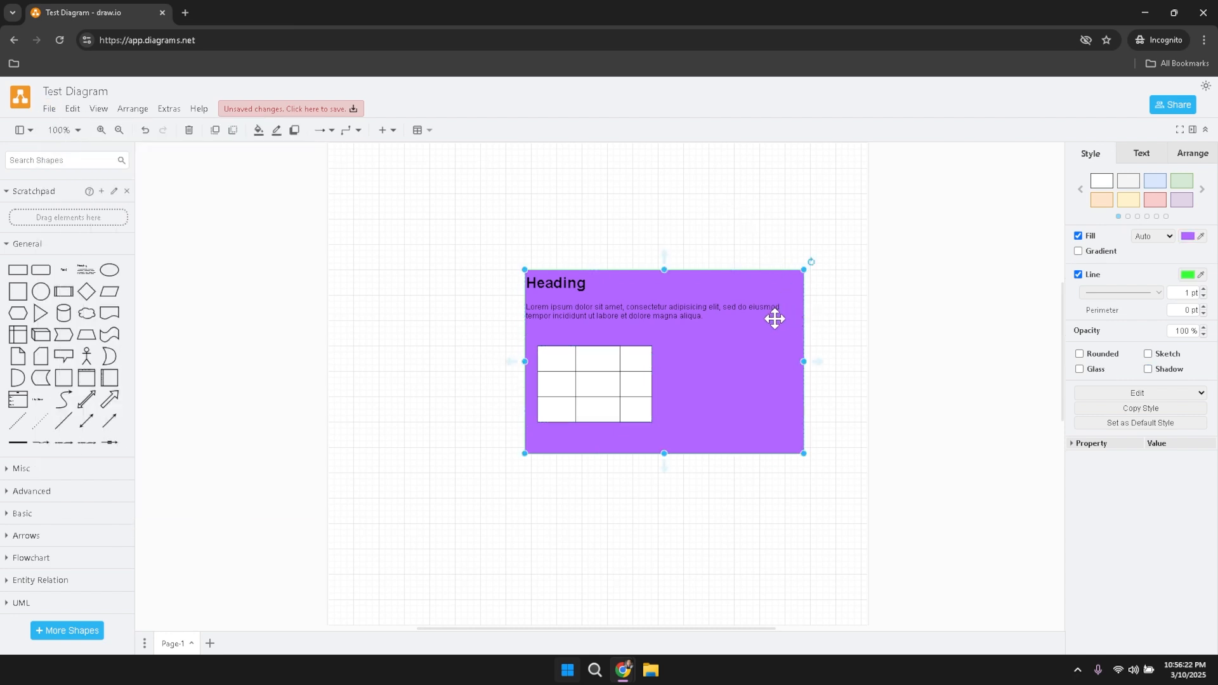
key(Delete)
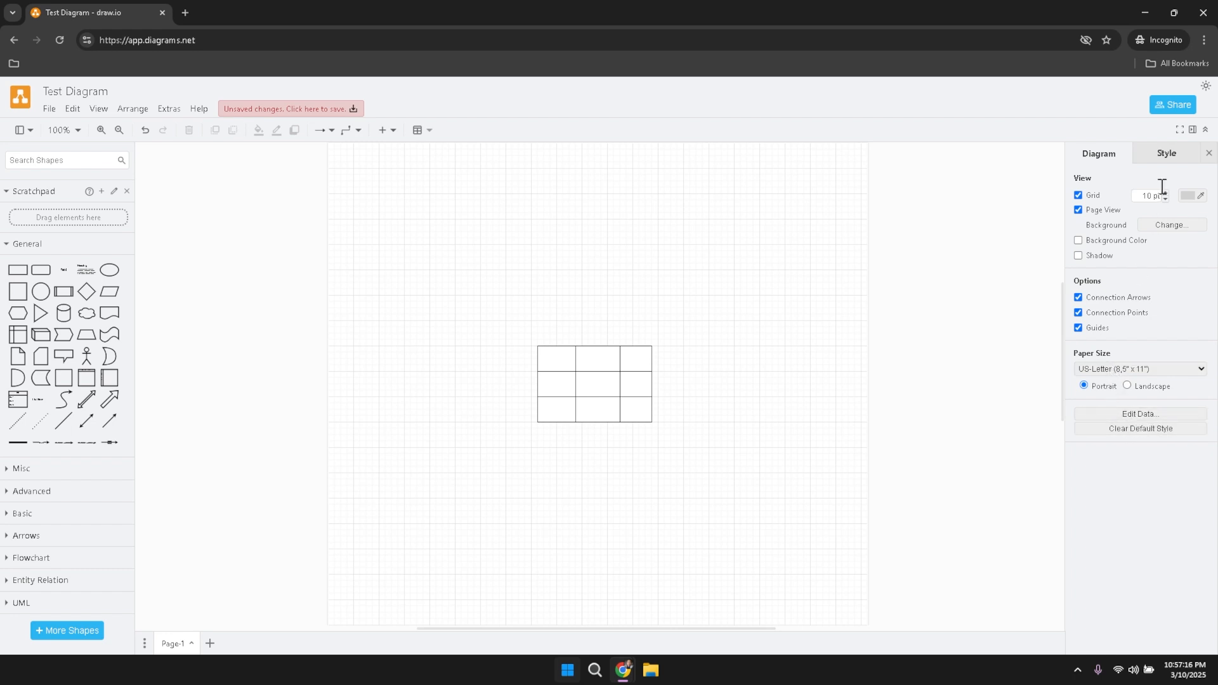
- Apply the light orange style preset with red lines to the diagram and move the table upward
click(1171, 155)
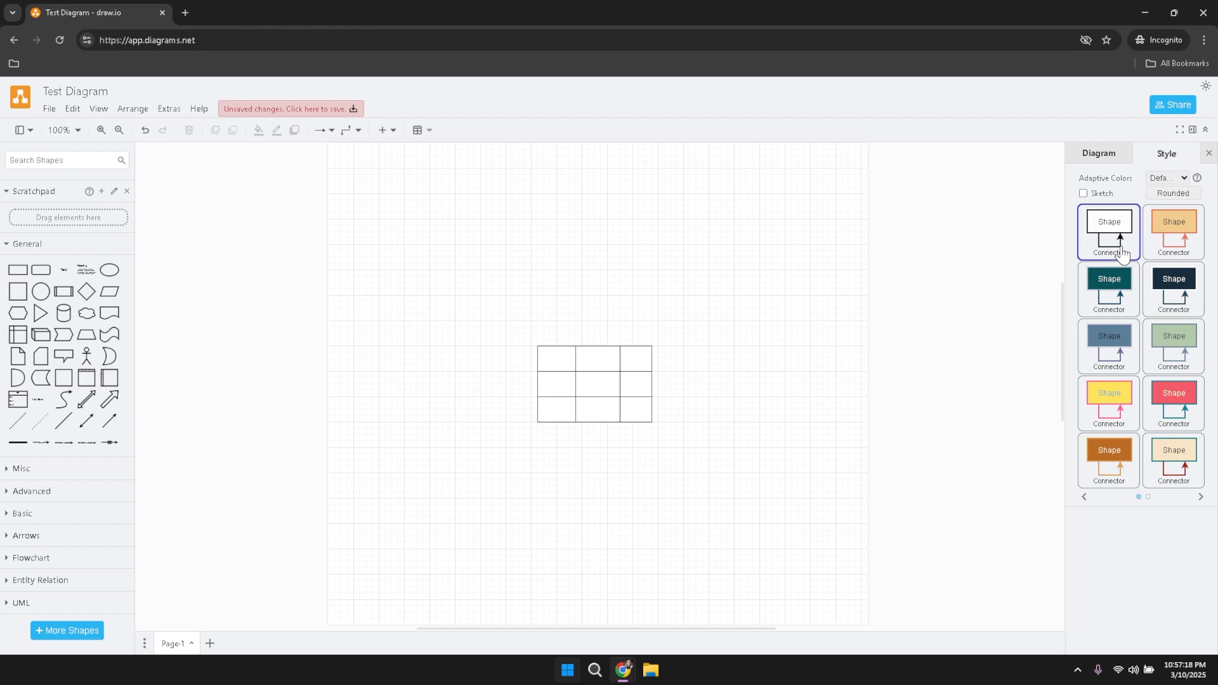
click(1175, 260)
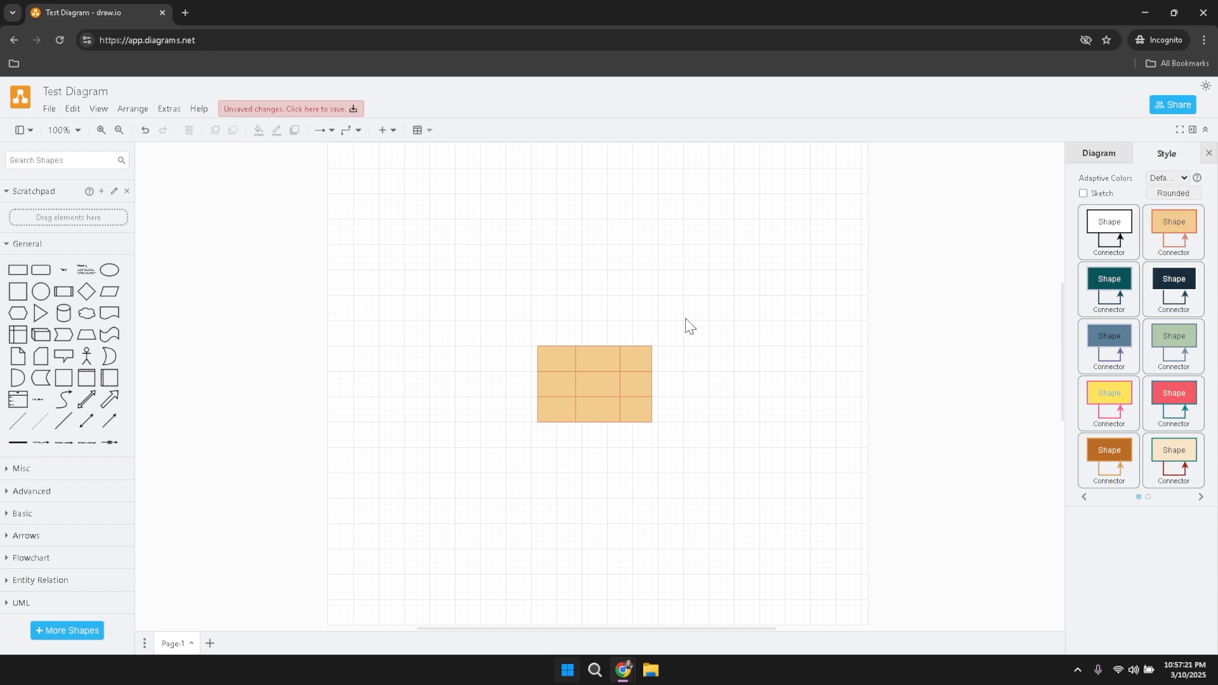
drag(489, 317, 701, 447)
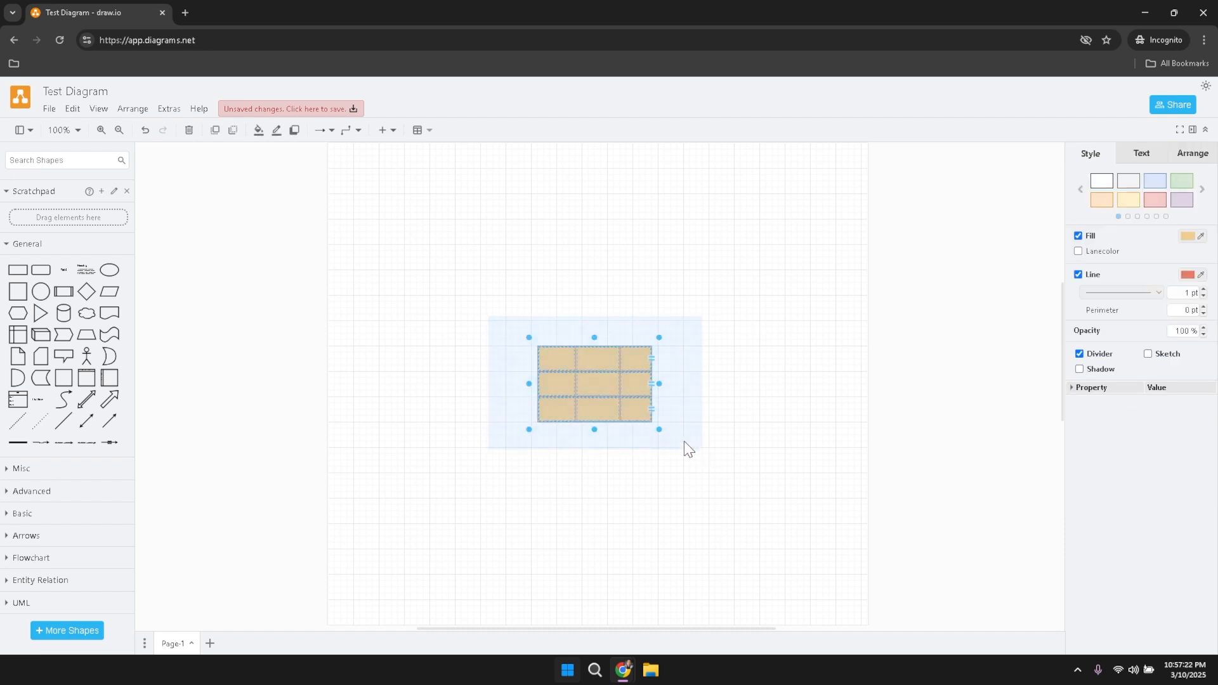
drag(640, 384, 626, 314)
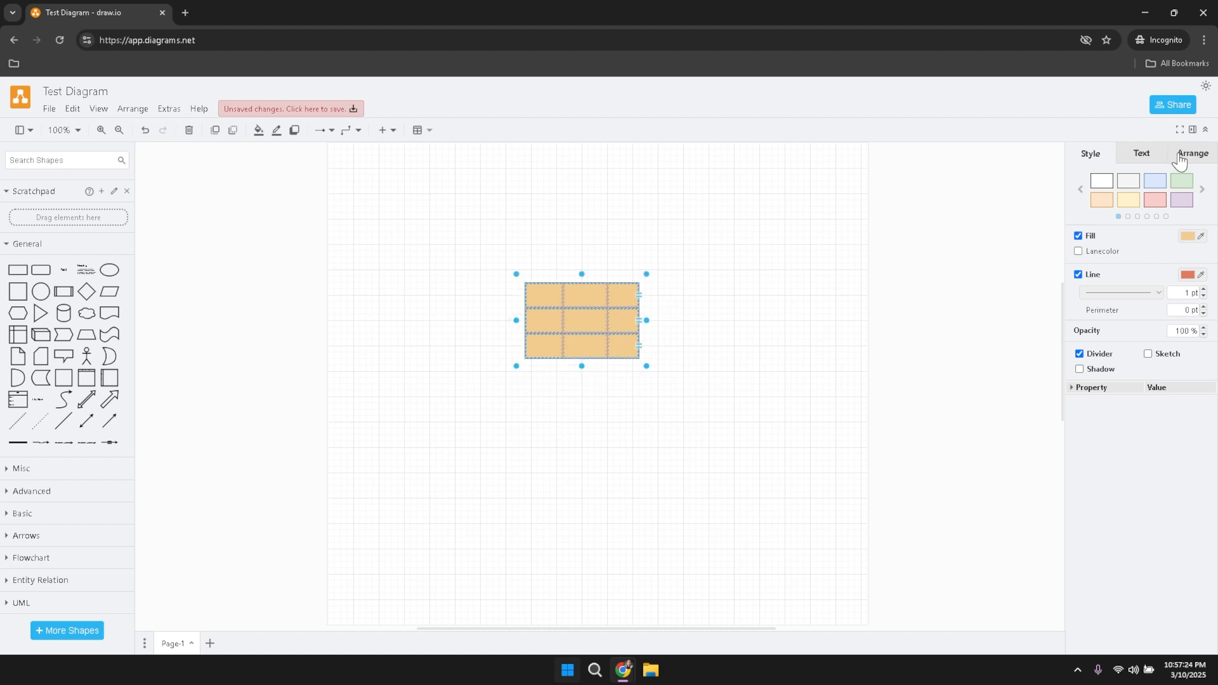
click(662, 183)
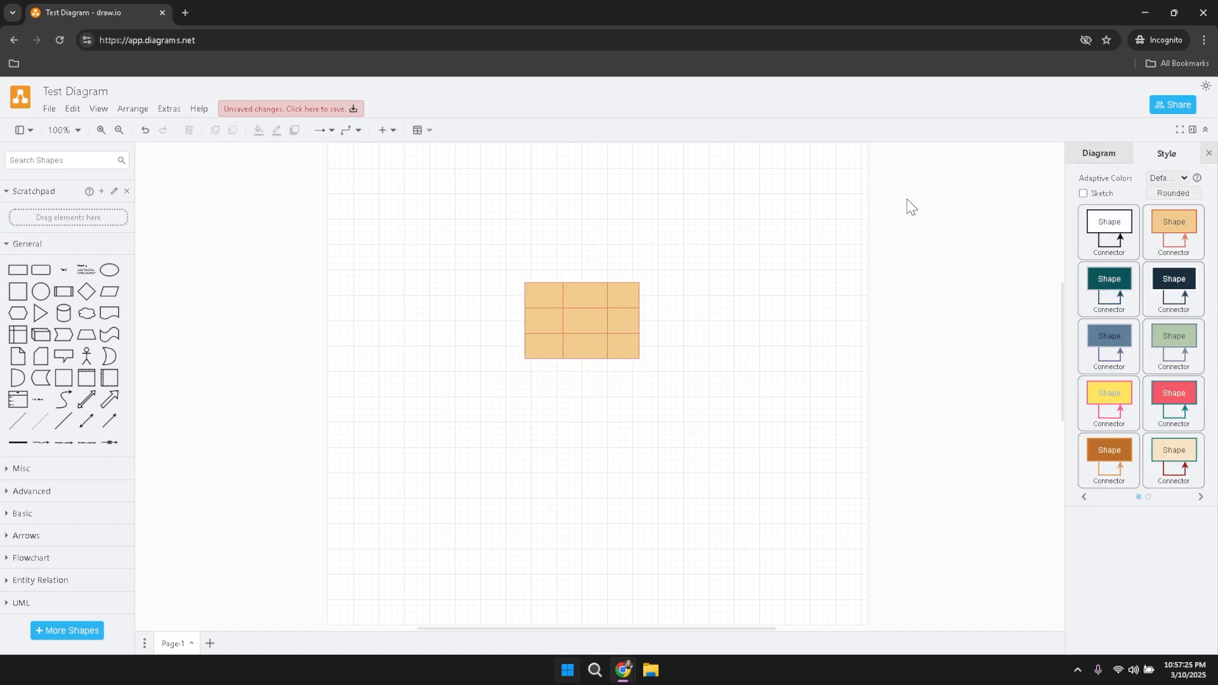
- Try other diagram style presets, including beige and teal green, and restore the white one with black lines
click(1168, 288)
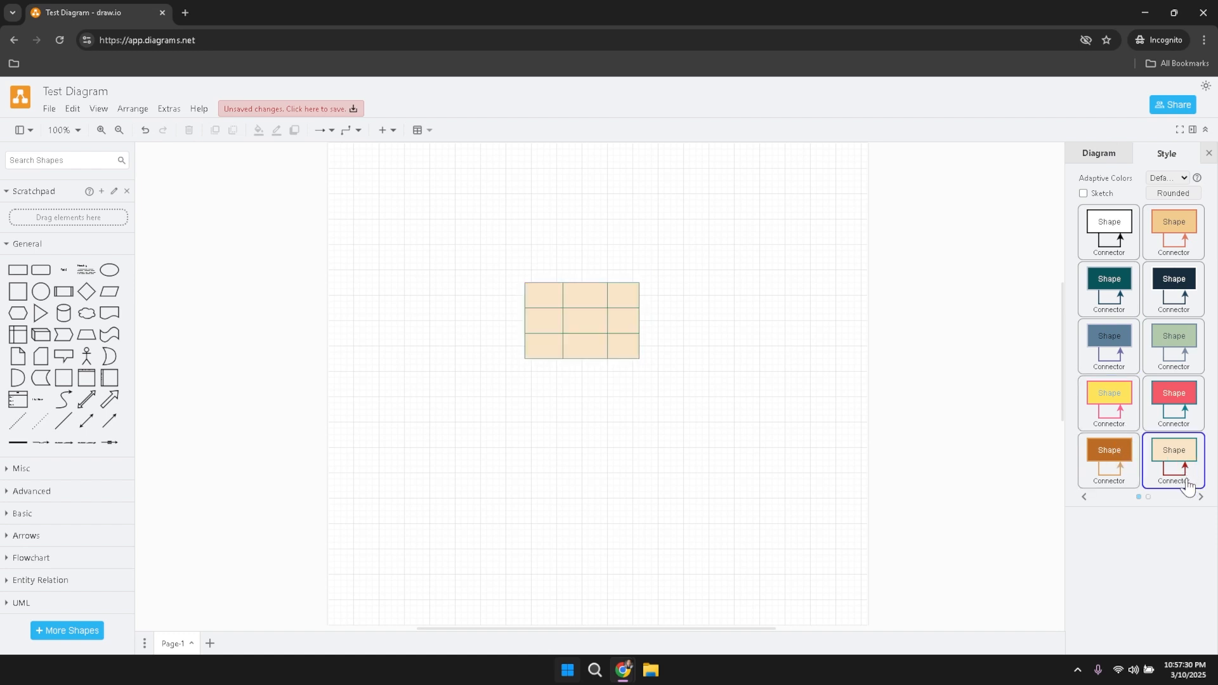
click(1200, 497)
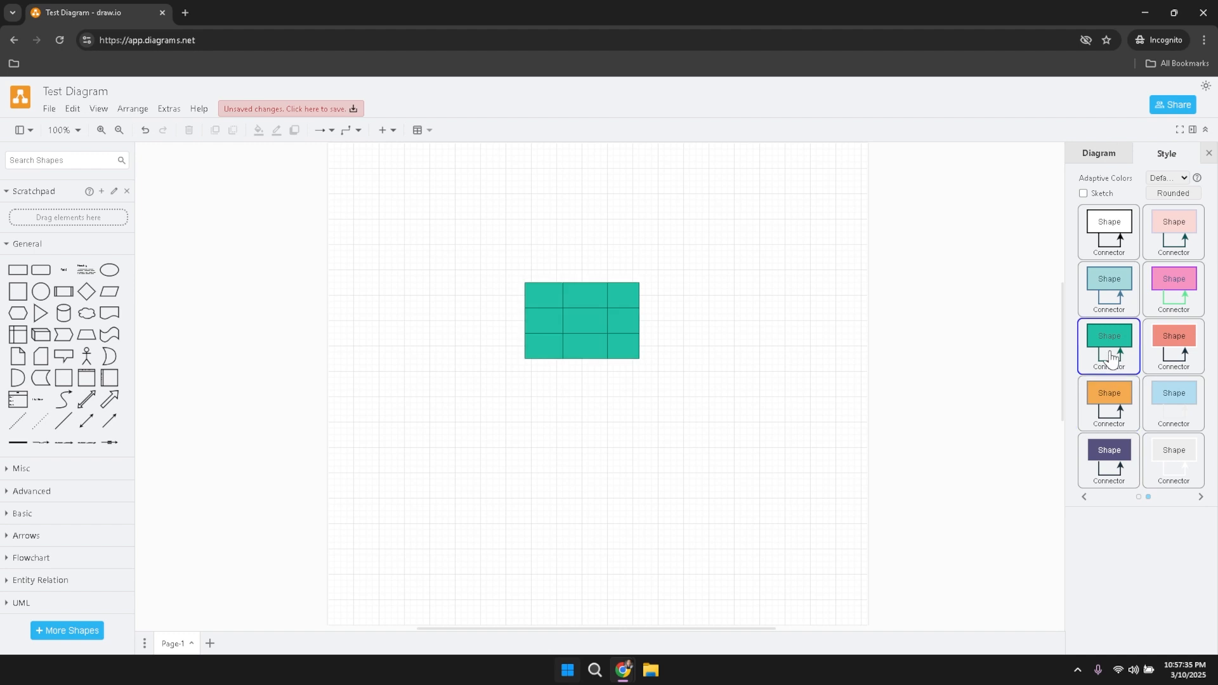
click(1105, 335)
click(1127, 249)
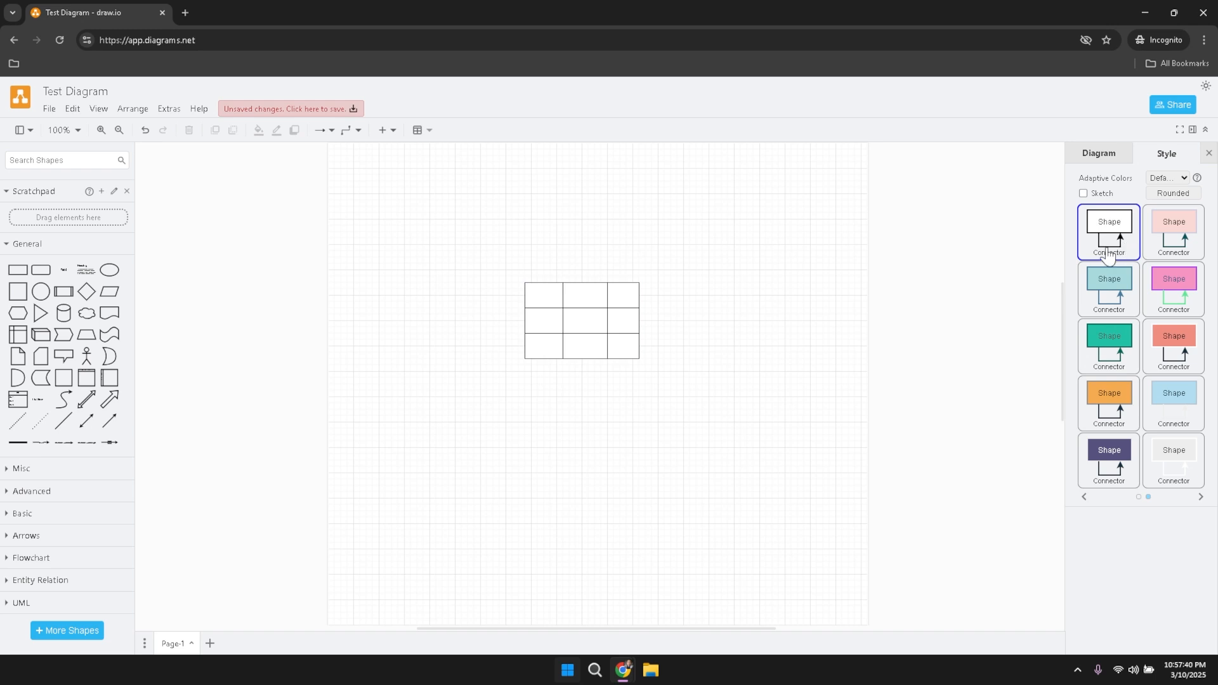
- Collapse the General shape library, leaving the Scratchpad expanded
click(8, 245)
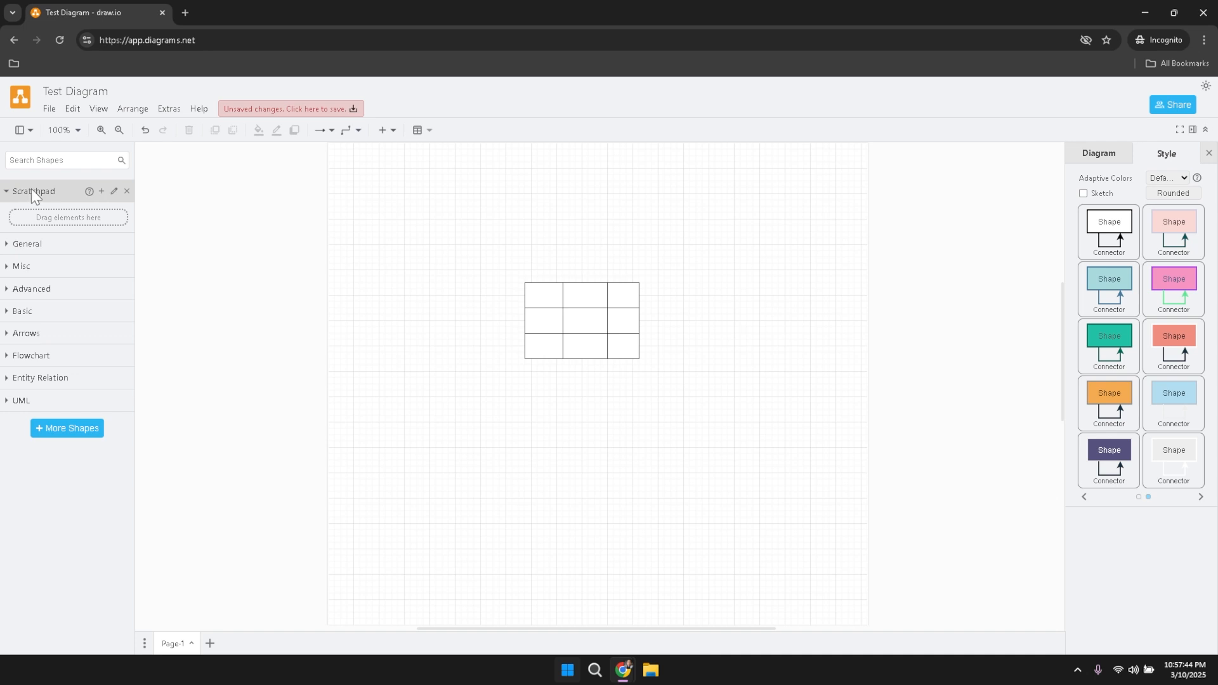
click(54, 185)
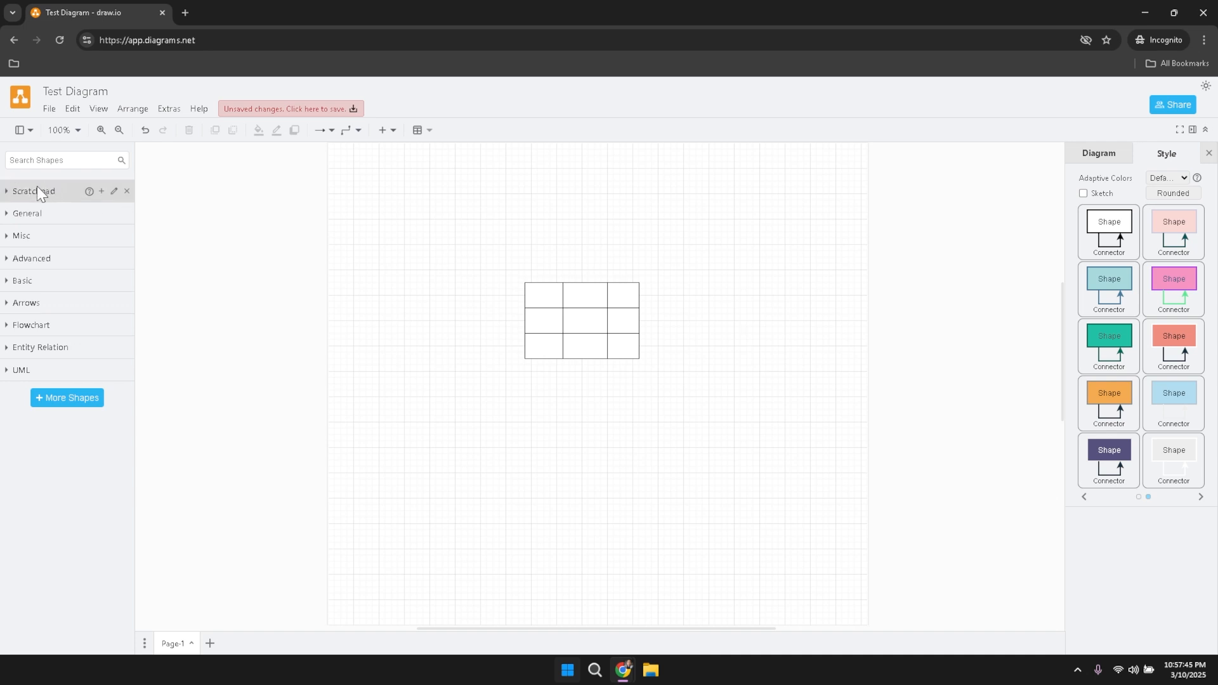
click(37, 187)
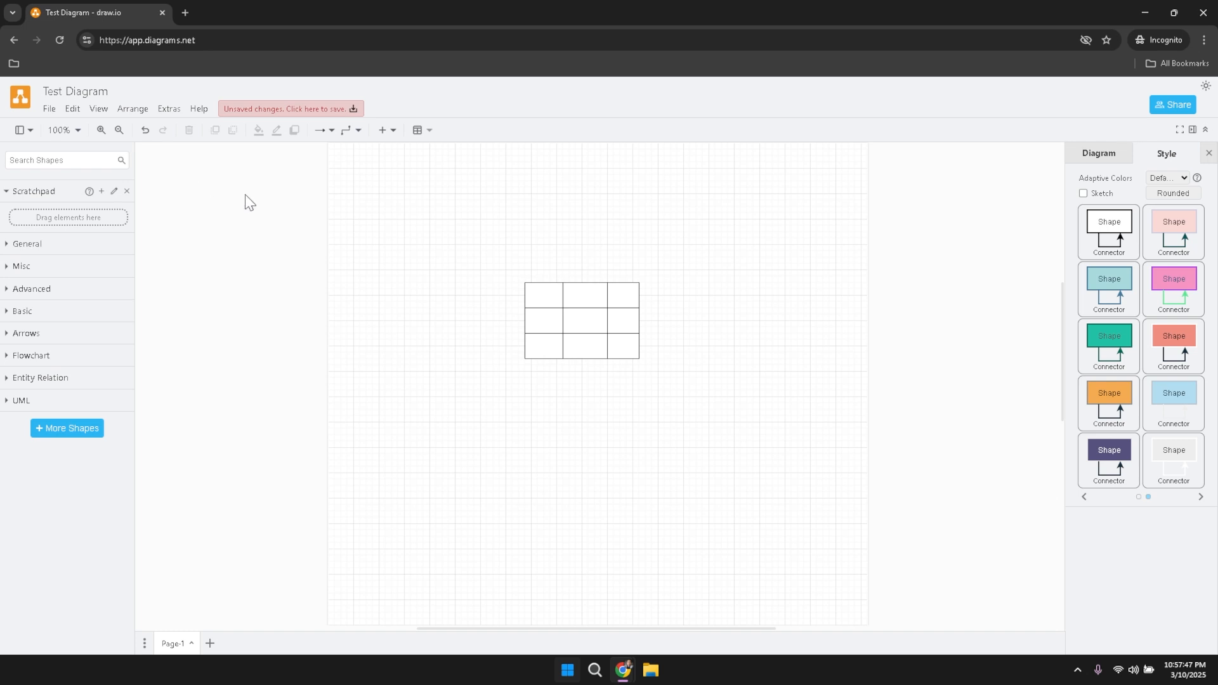
- Examine the fill colour choices and the preset colour swatches for the table without applying any
click(634, 343)
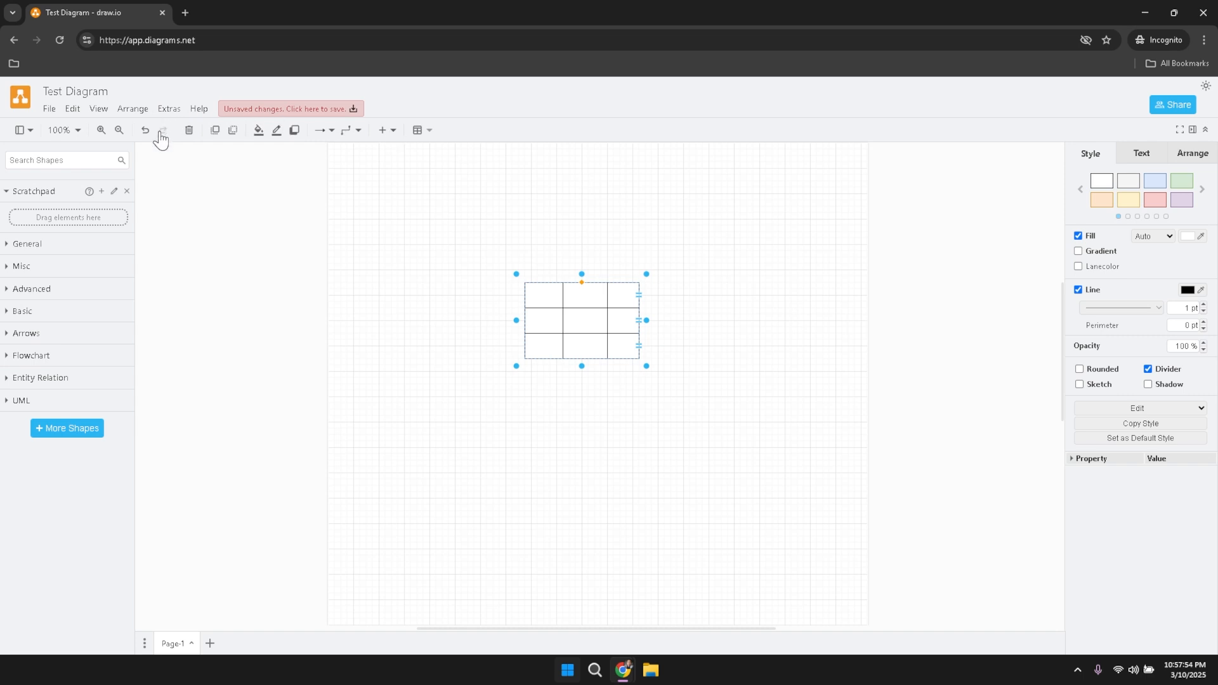
click(258, 132)
click(256, 130)
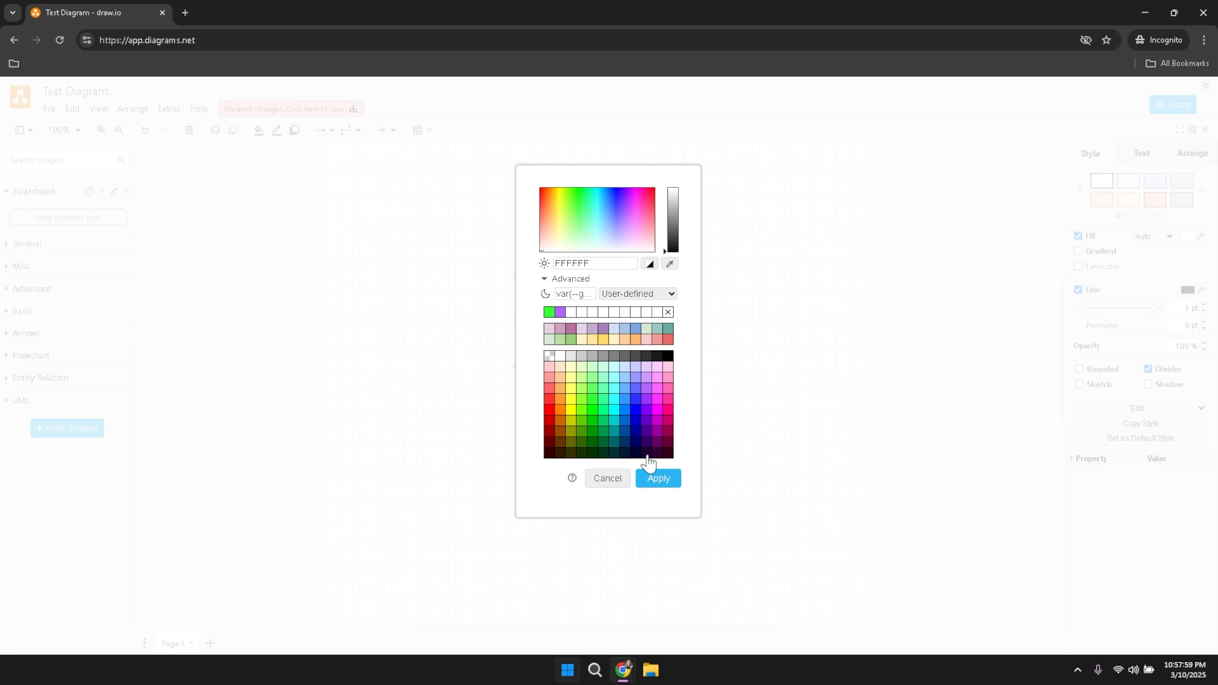
click(607, 479)
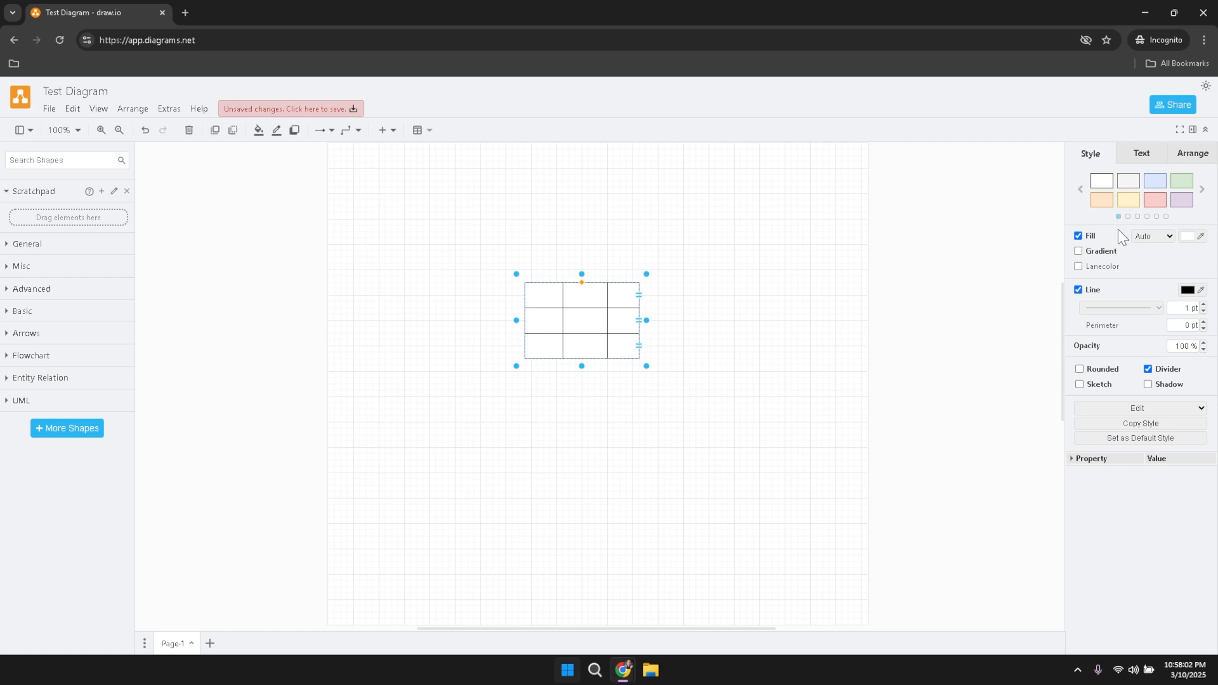
click(1202, 189)
click(1201, 189)
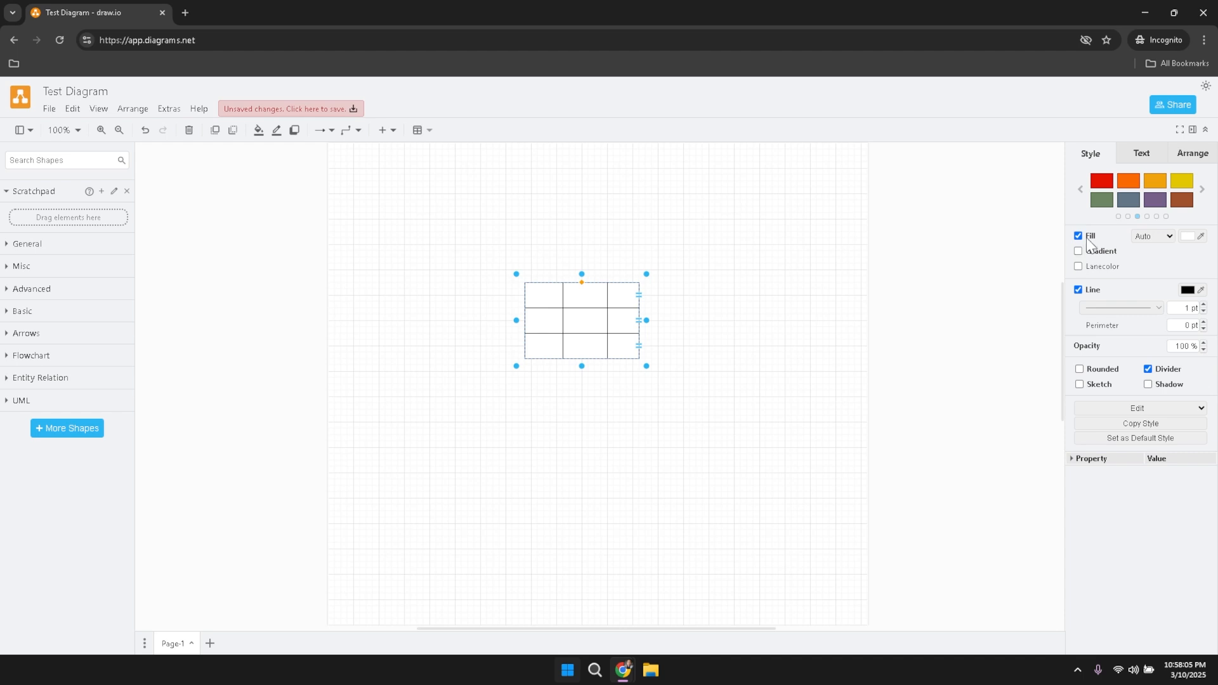
click(166, 256)
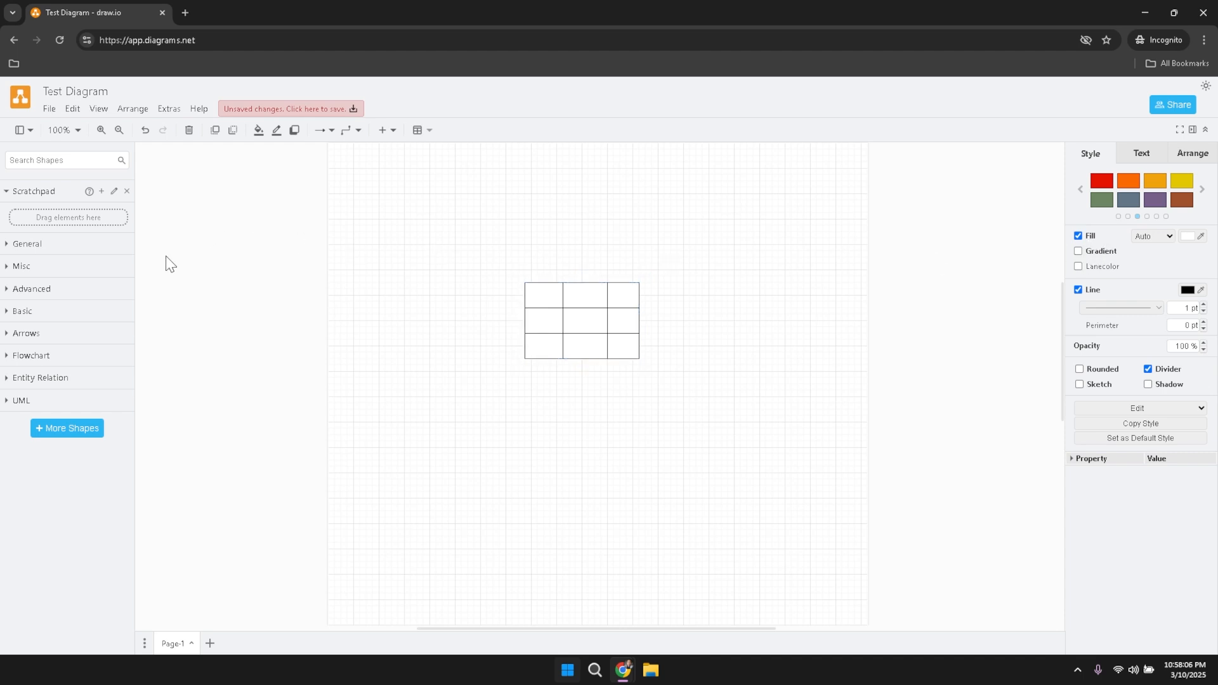
- Hide the formatting options beside the drawing area, keeping the Scratchpad expanded
click(33, 193)
click(19, 189)
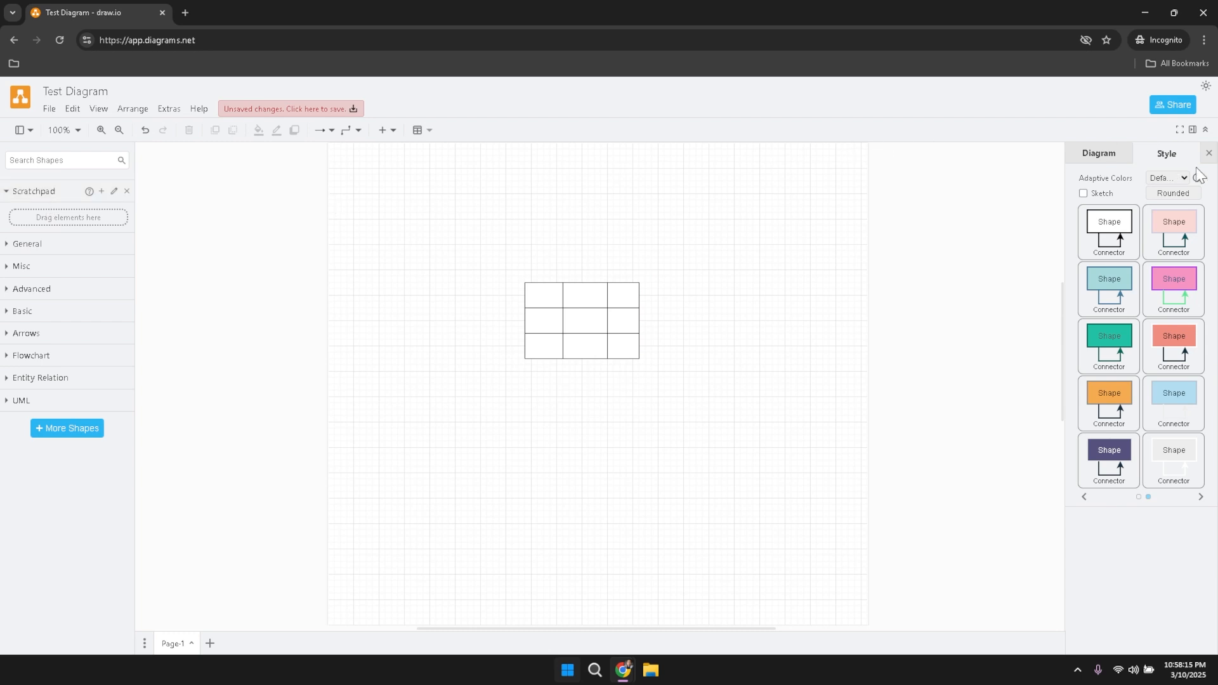
click(1208, 153)
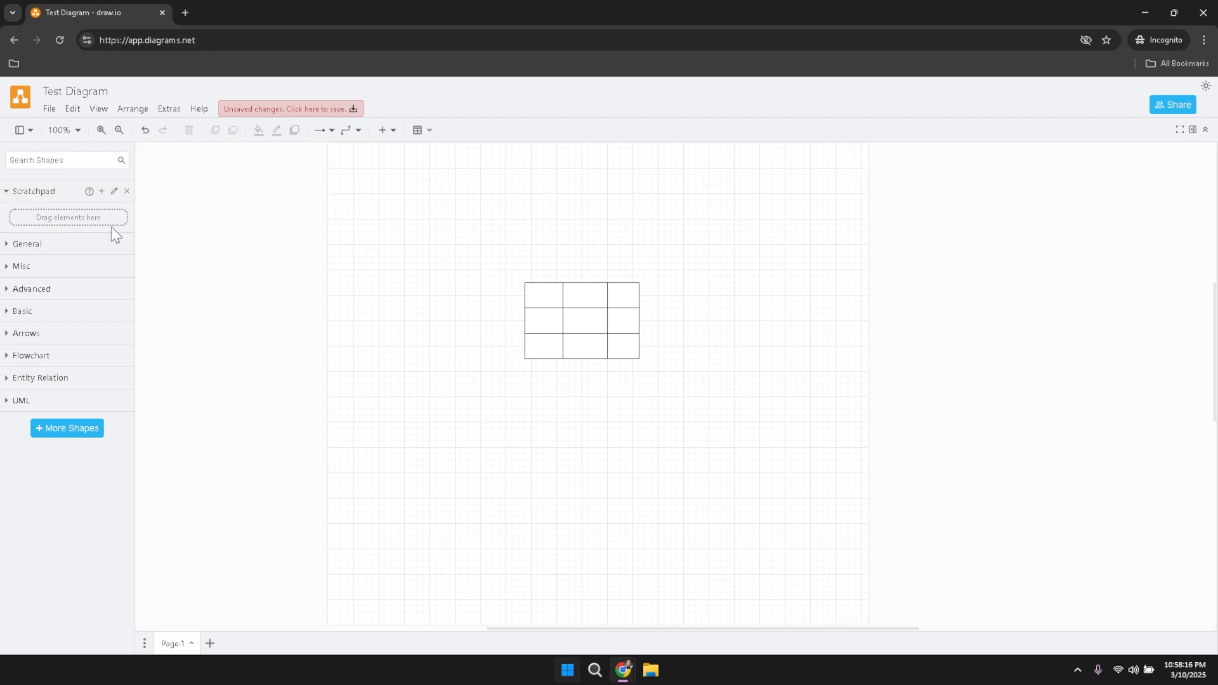
- Store the 3x3 table in the Scratchpad and move the table on the page upward
click(22, 191)
click(32, 195)
drag(577, 302, 18, 217)
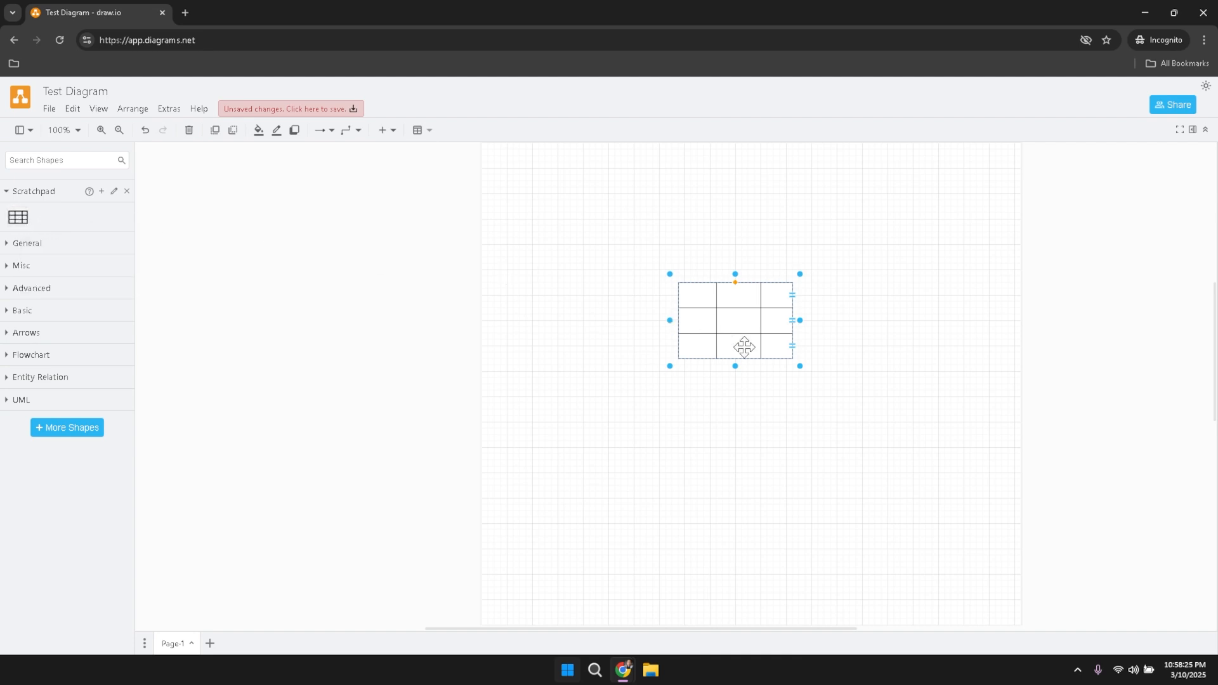
drag(754, 335, 715, 269)
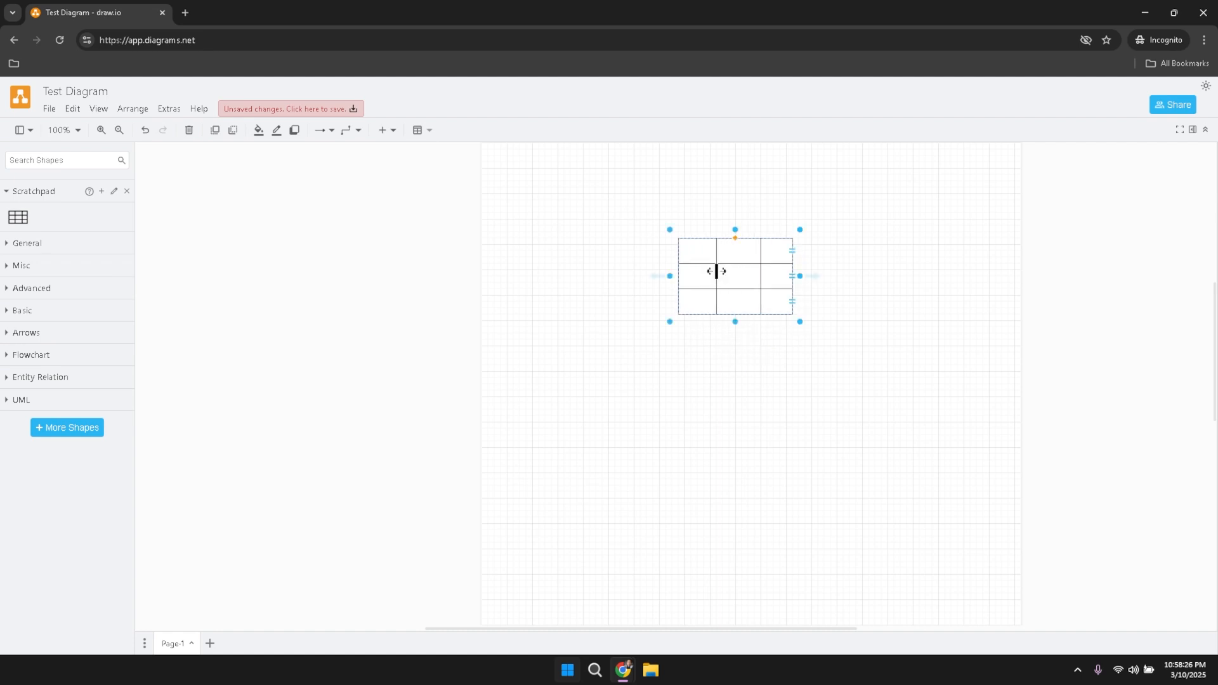
- Expand the General shape library, add a circle and place it at 200, 160 beside the table
scroll(727, 278, up, 5)
scroll(750, 408, down, 5)
click(47, 251)
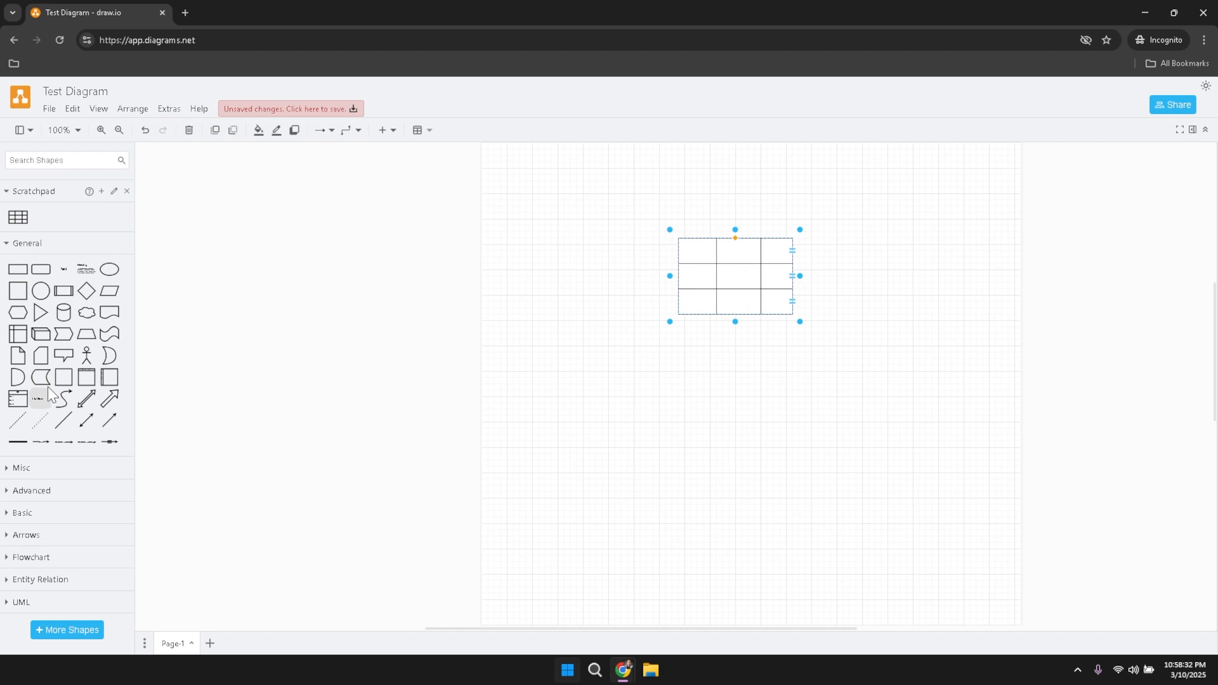
mouse_move(45, 379)
click(41, 291)
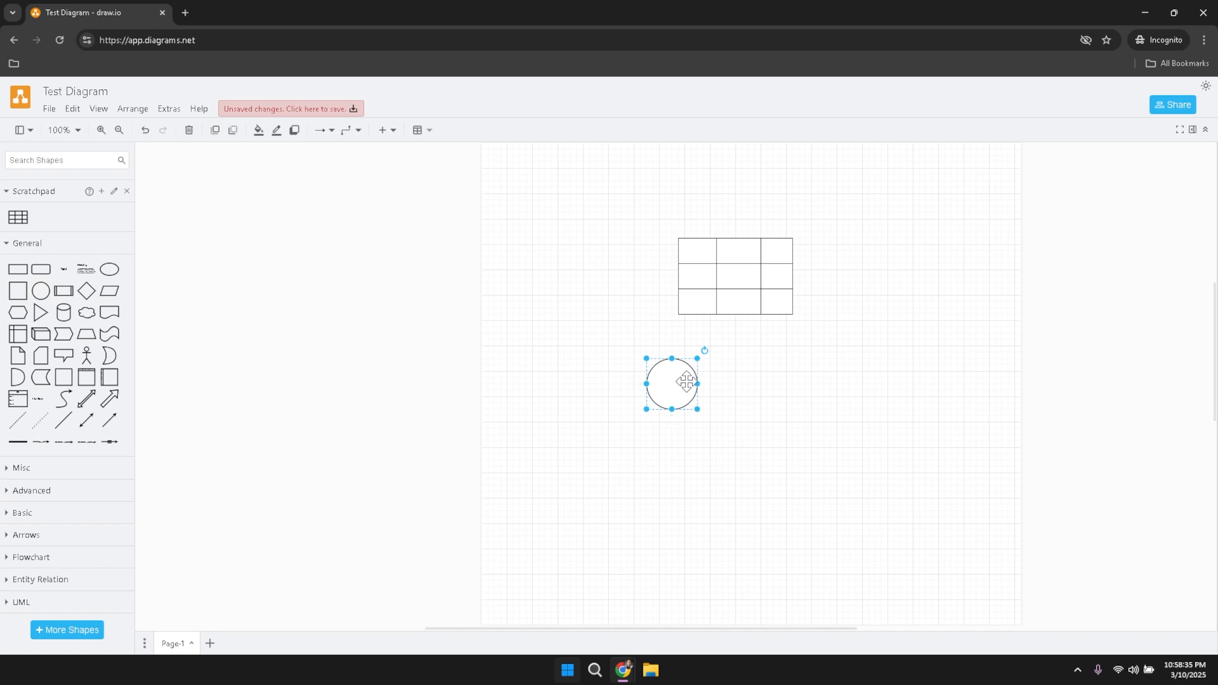
drag(688, 379, 652, 266)
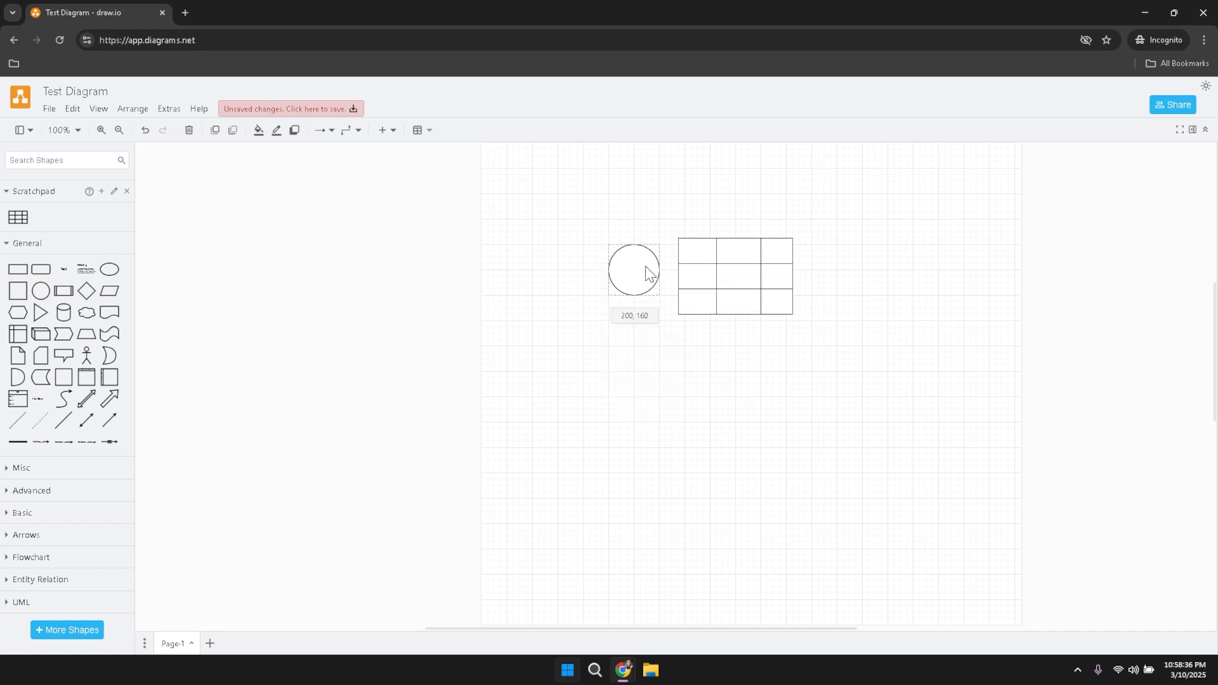
- Increase the table's first row height, move the table below the circle and delete it
click(727, 271)
mouse_move(718, 314)
mouse_down()
mouse_move(702, 399)
mouse_move(722, 308)
mouse_up()
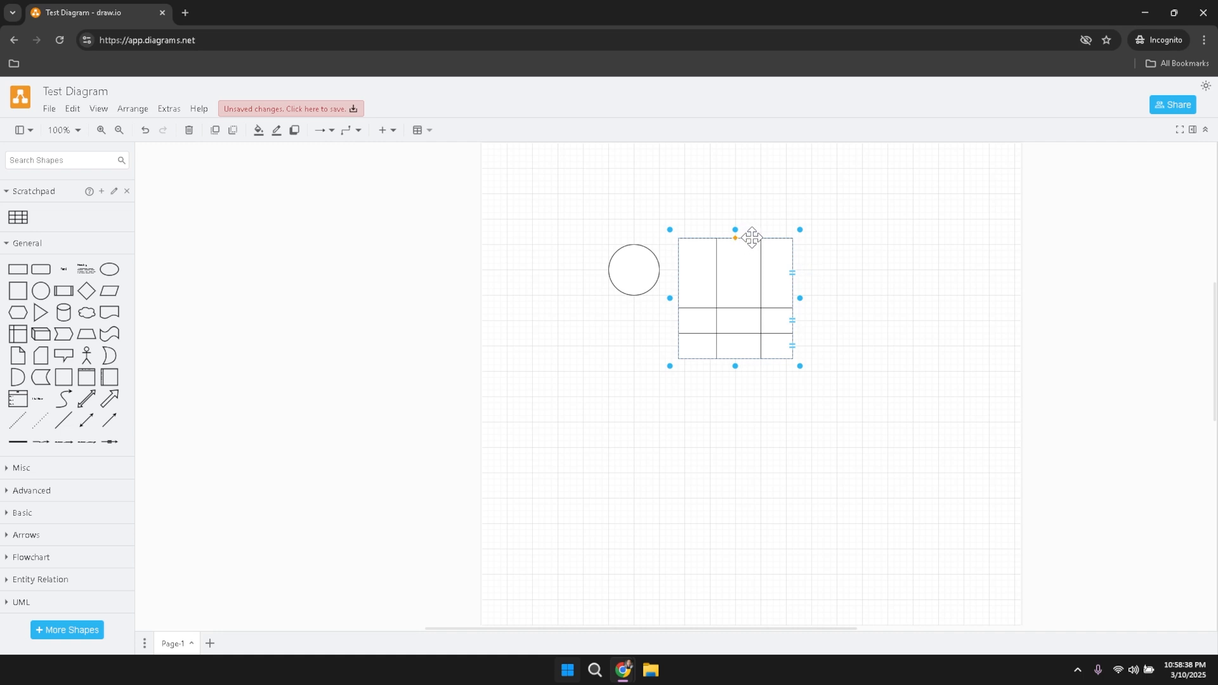
drag(751, 237, 678, 396)
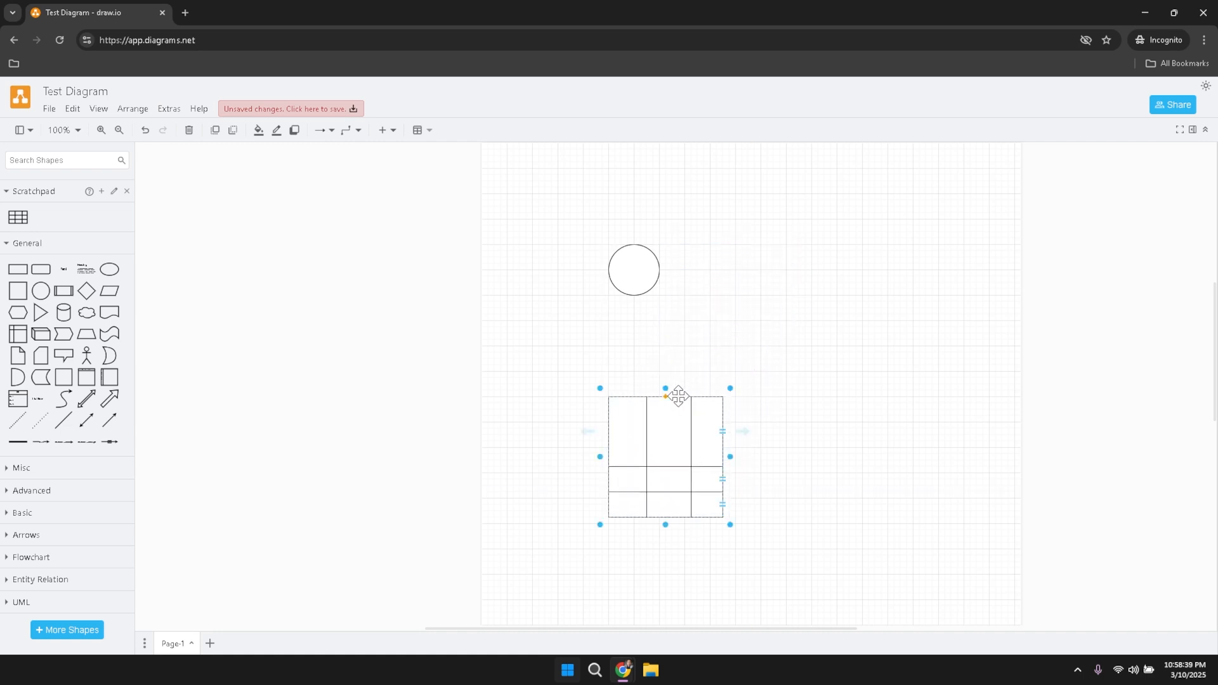
key(Delete)
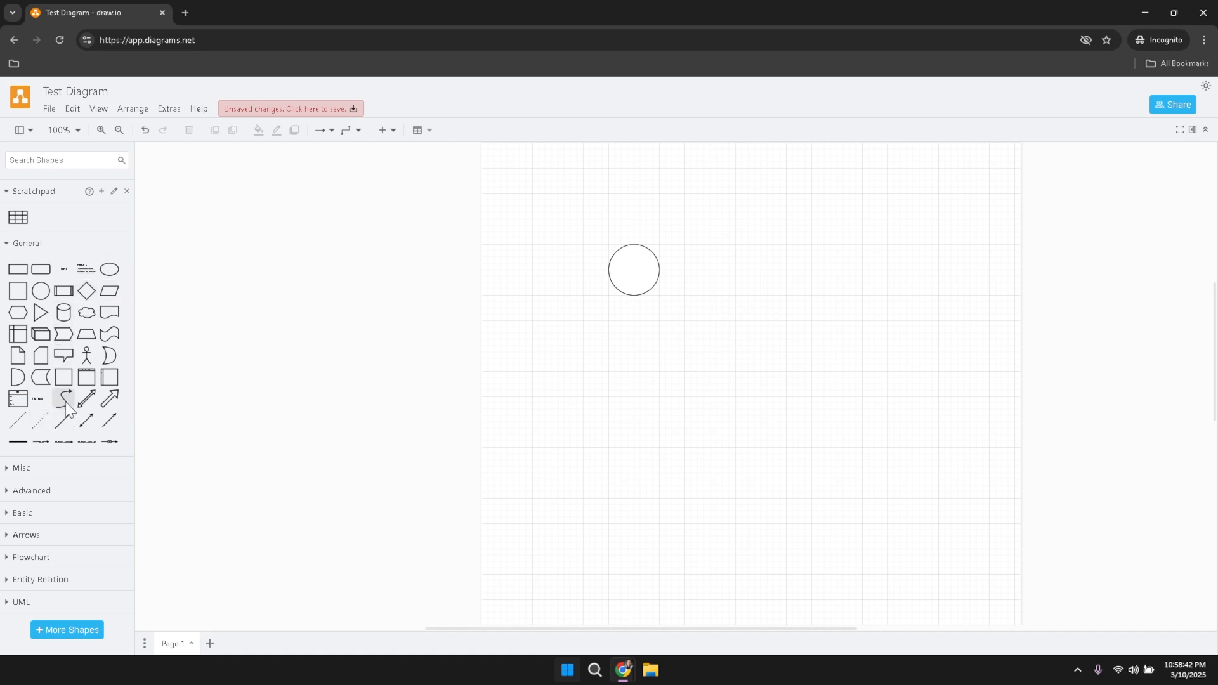
- Add a single-headed arrow line starting at the circle's lowest point and ending in the empty space below it
mouse_move(92, 415)
click(111, 421)
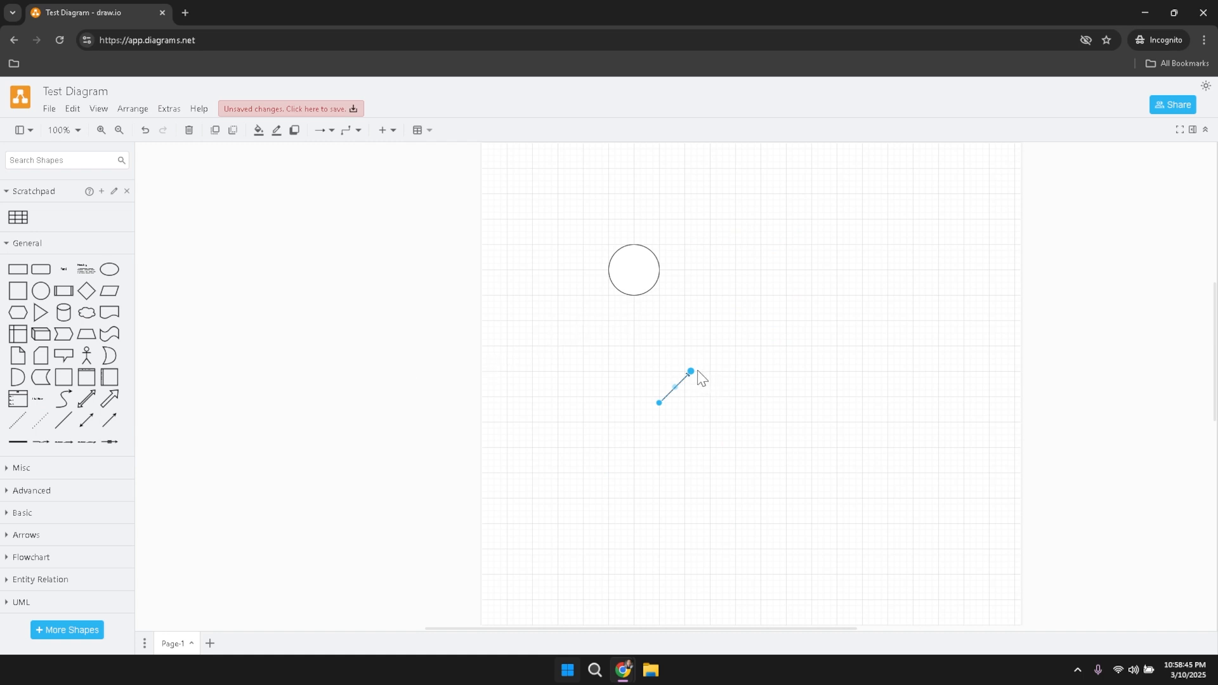
drag(691, 373, 687, 452)
drag(658, 454, 659, 453)
drag(658, 411, 635, 294)
click(673, 437)
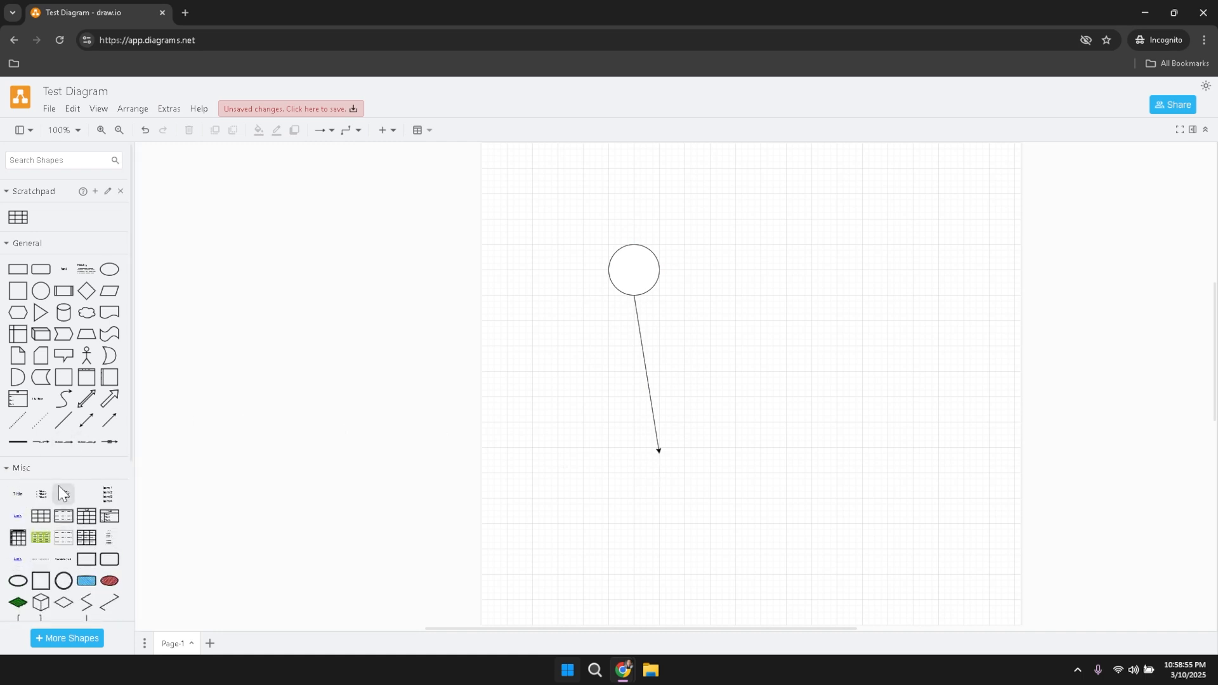
- Insert the 3x3 table with a title row from the Misc library and move it to the right of the circle
scroll(58, 487, down, 2)
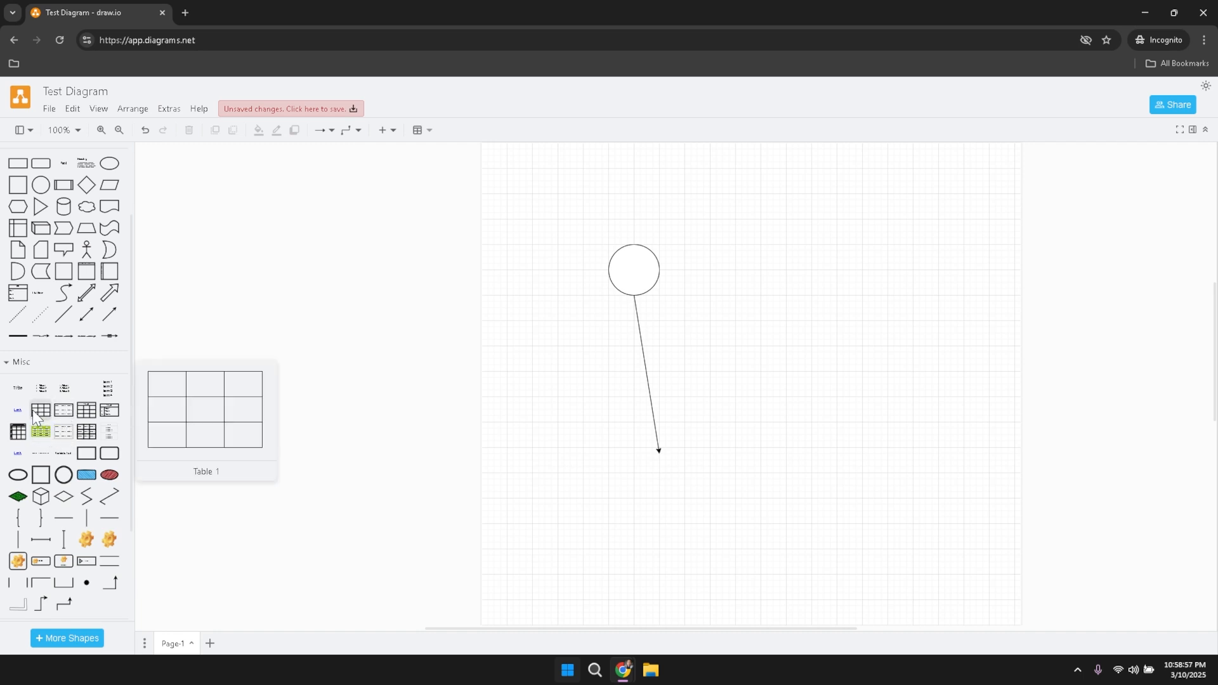
click(94, 409)
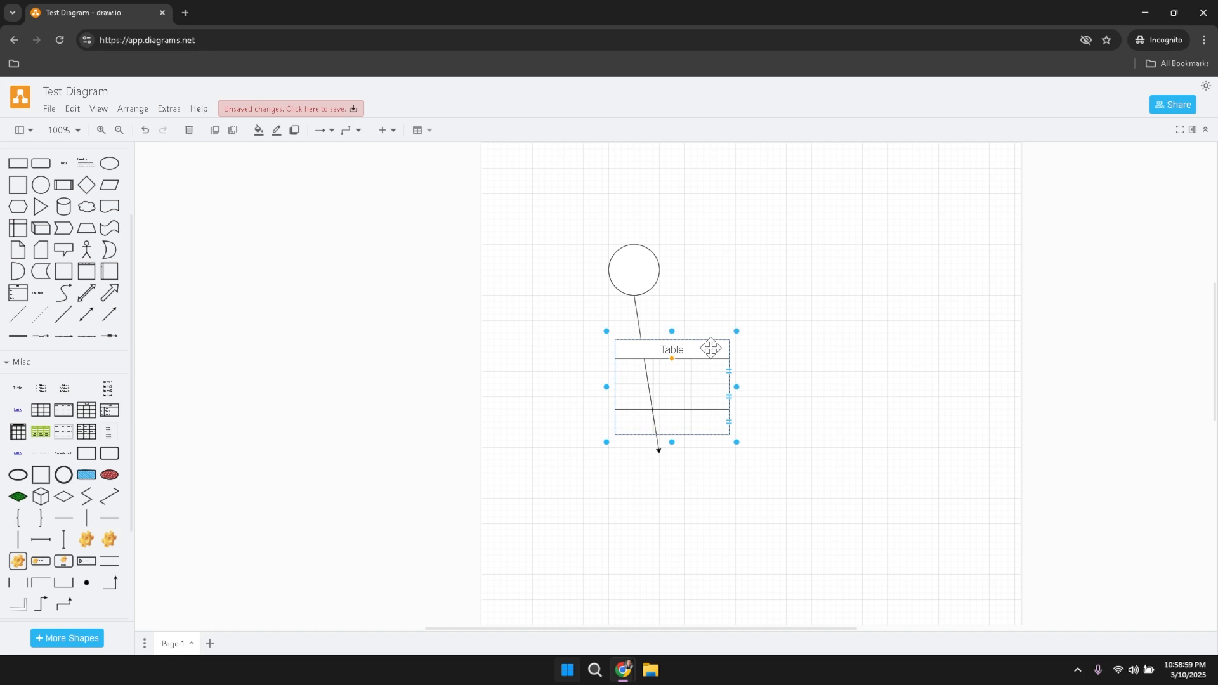
drag(710, 348, 962, 243)
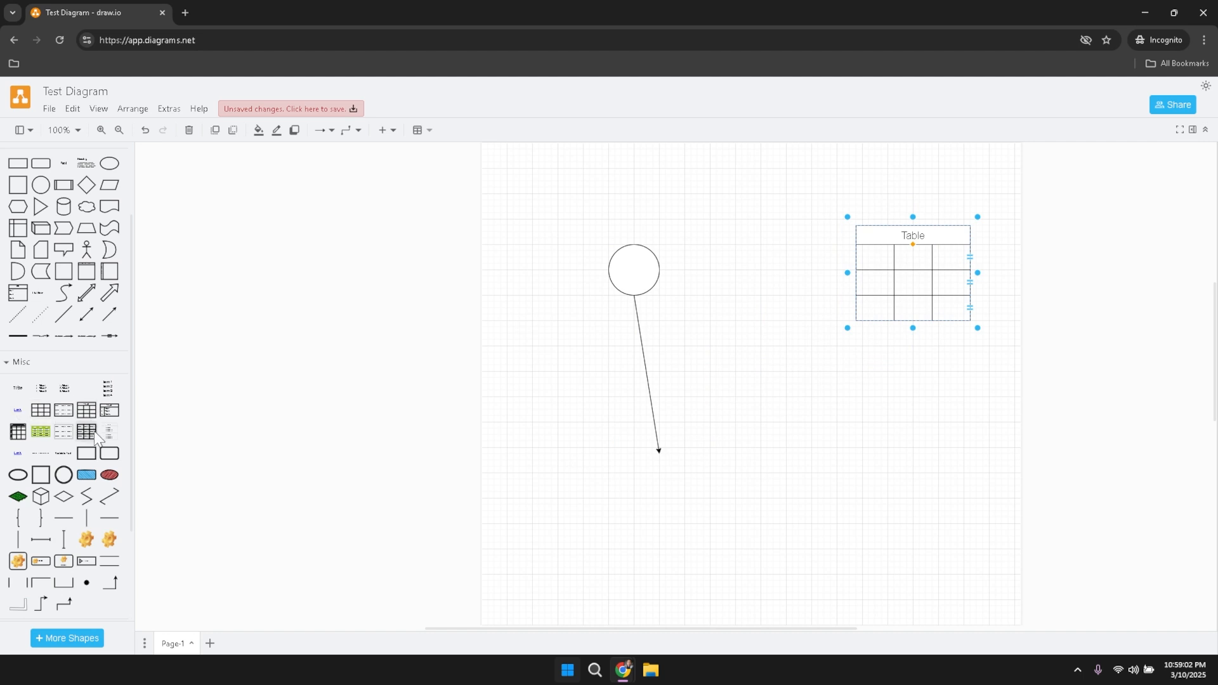
- Add the double-outlined circle from the Misc library and place it exactly over the plain circle
click(62, 473)
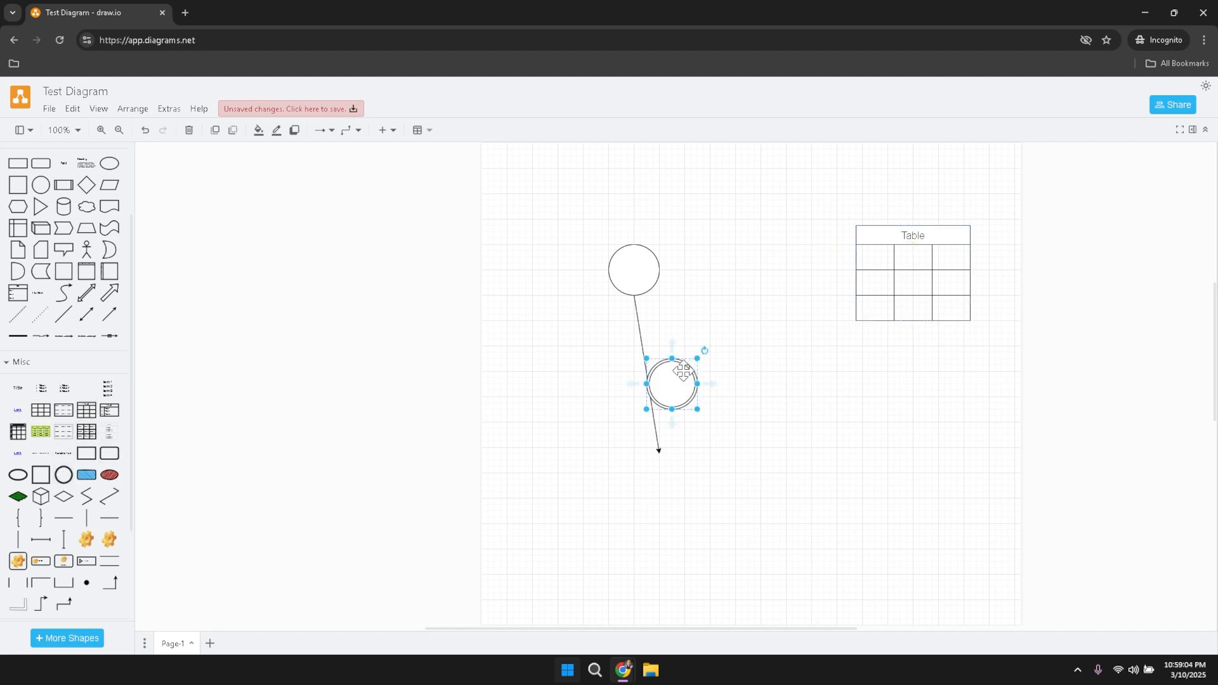
drag(682, 370, 642, 254)
click(721, 273)
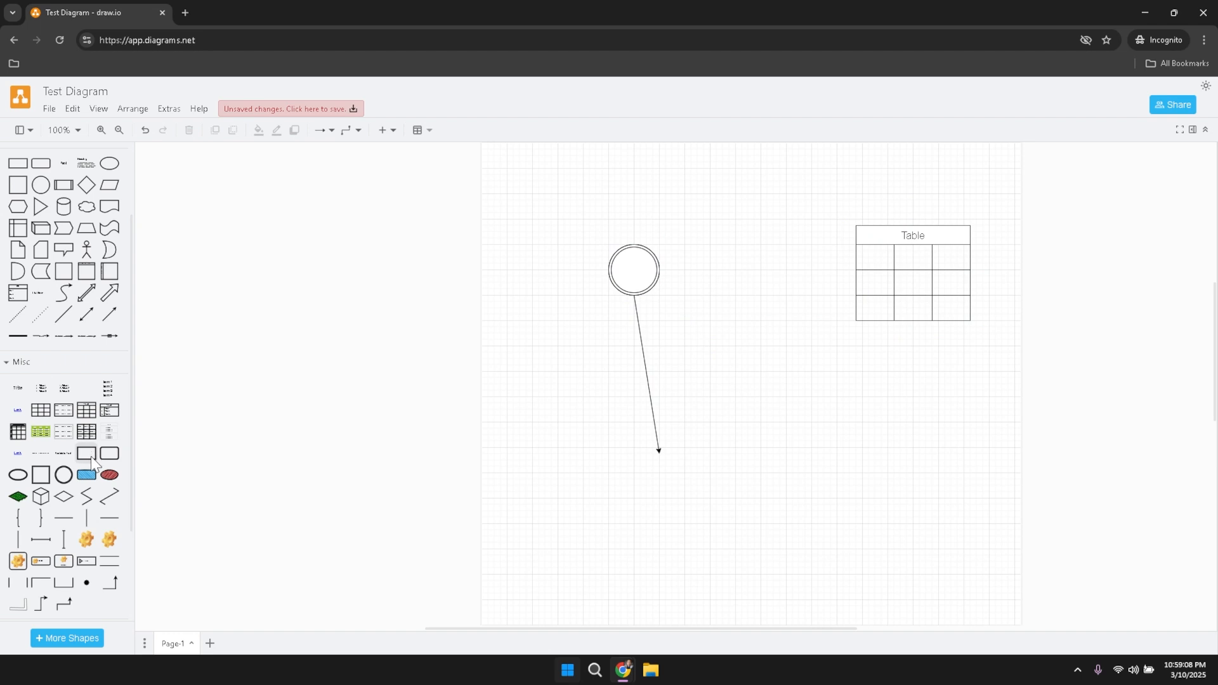
- Expand the Advanced and Basic shape libraries and look through the shapes they offer
scroll(88, 460, down, 2)
scroll(88, 458, down, 1)
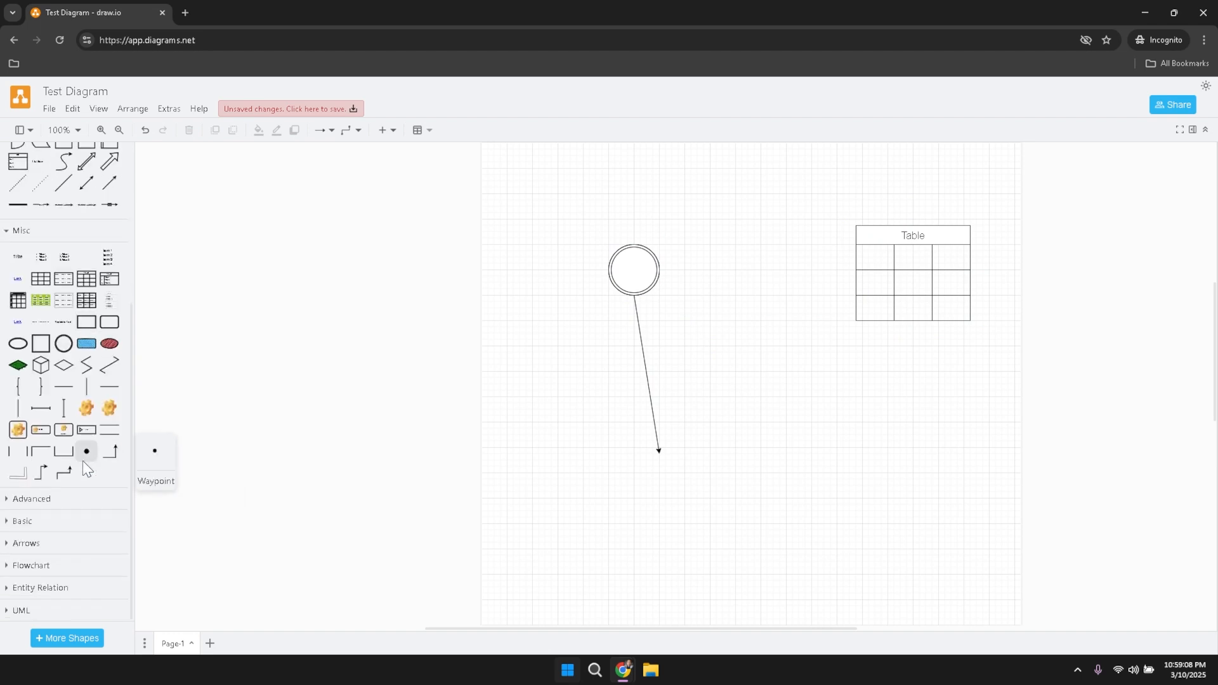
click(55, 501)
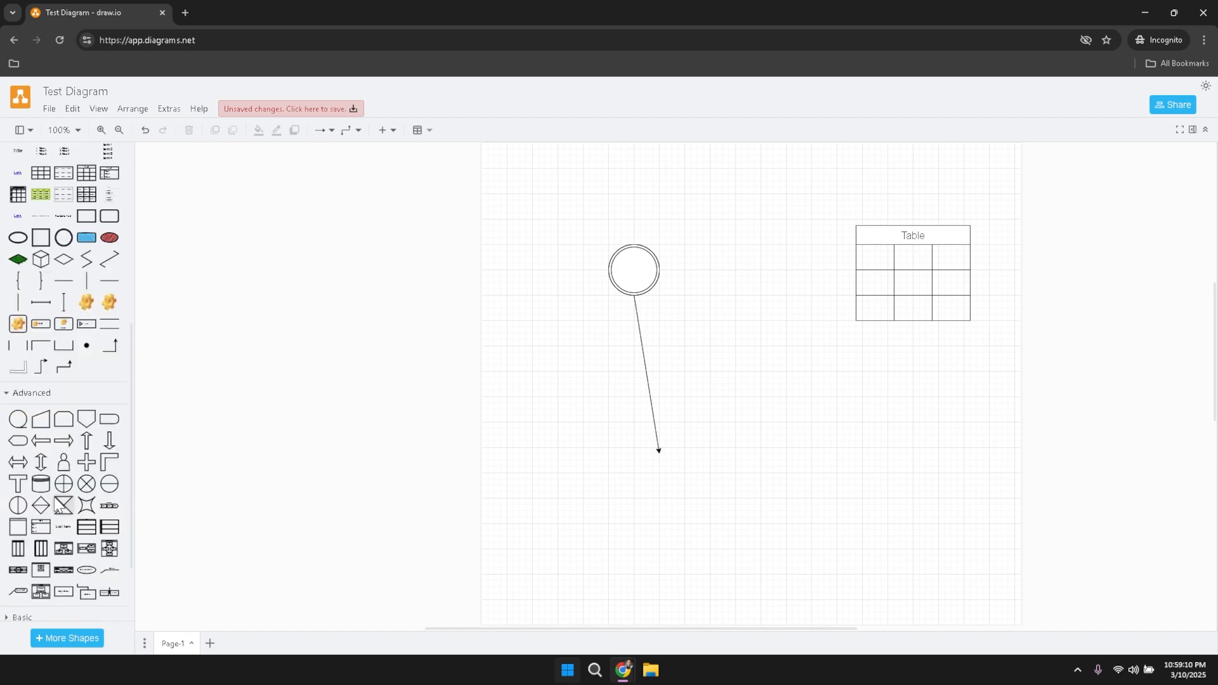
scroll(64, 470, down, 3)
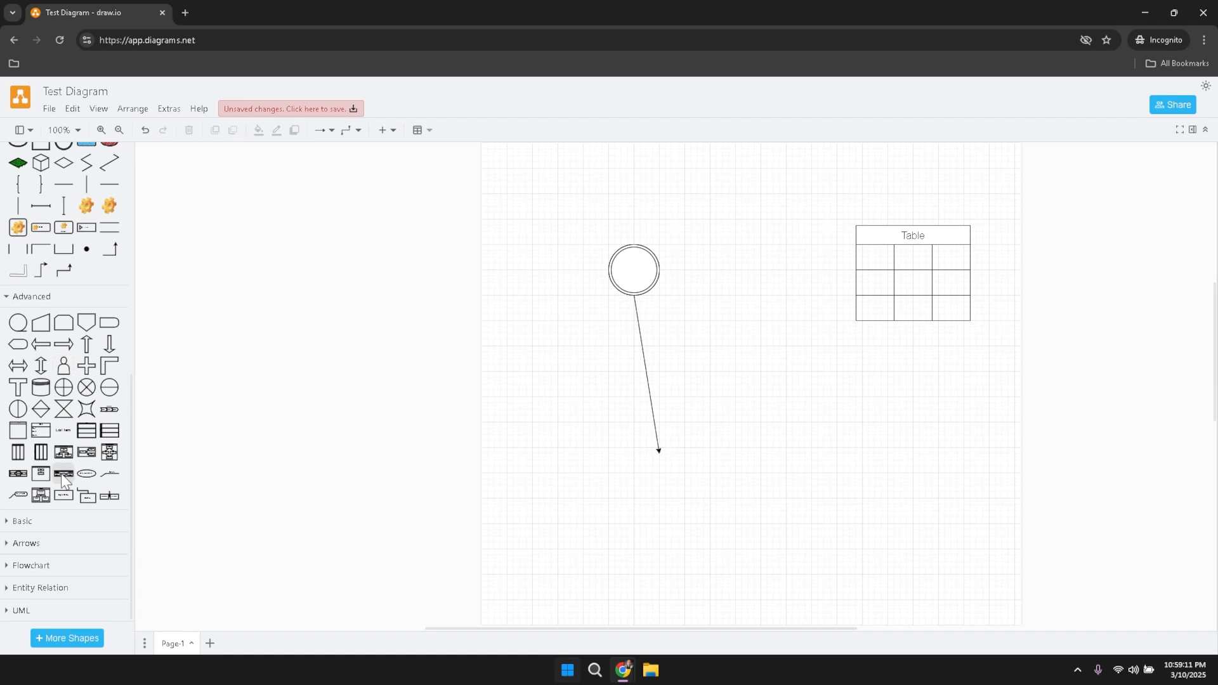
mouse_move(65, 495)
click(53, 520)
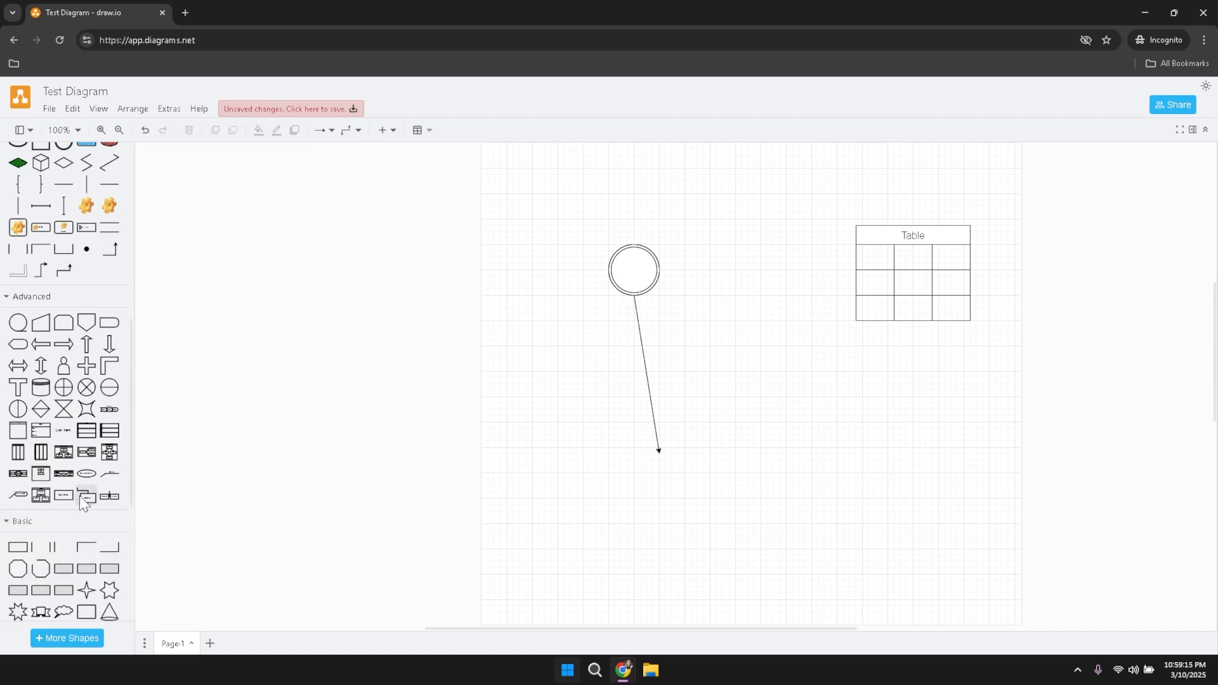
scroll(79, 496, down, 5)
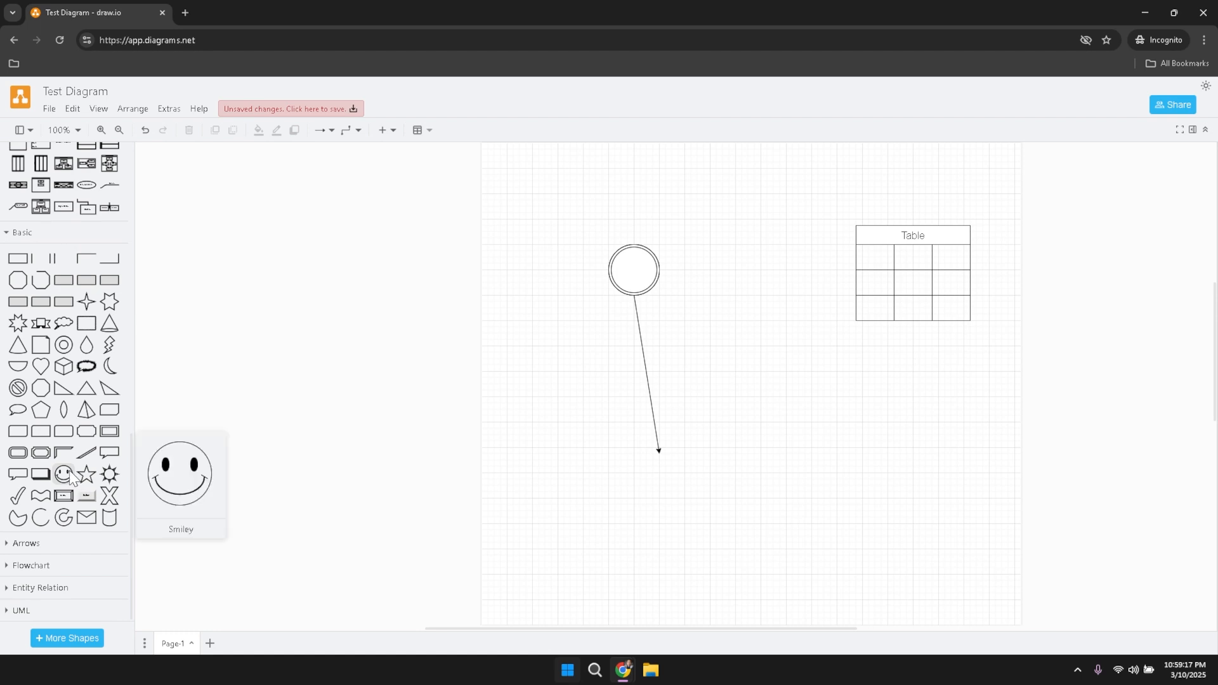
scroll(70, 476, up, 3)
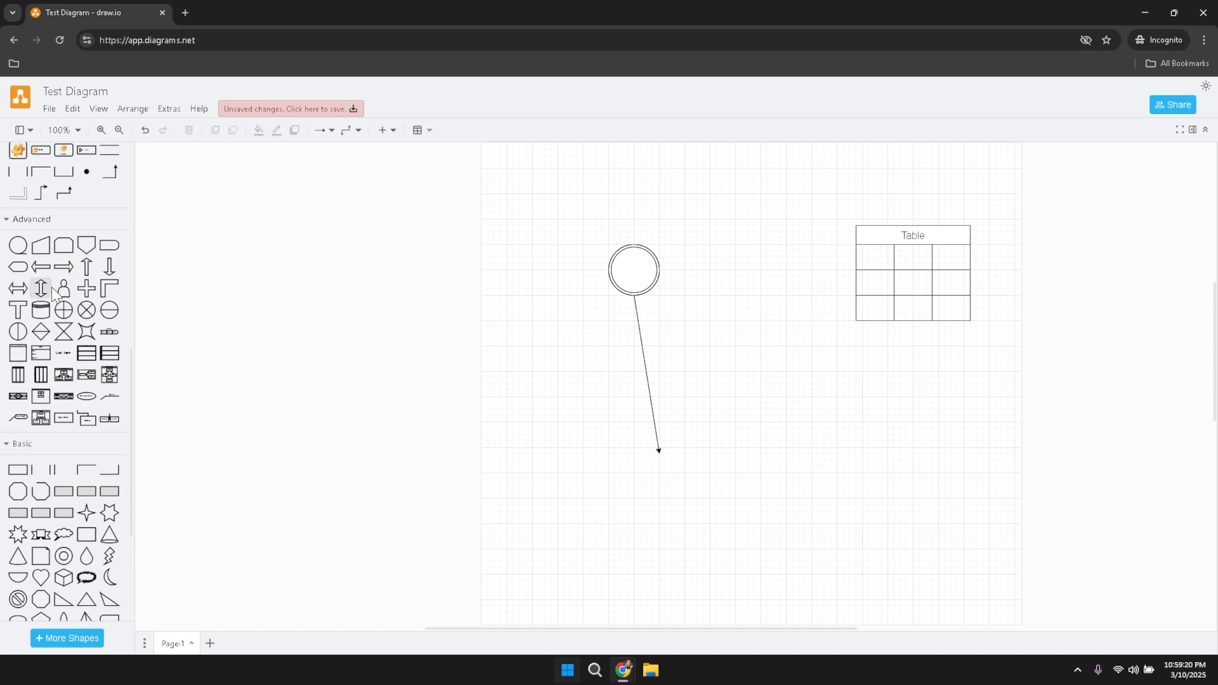
mouse_move(57, 351)
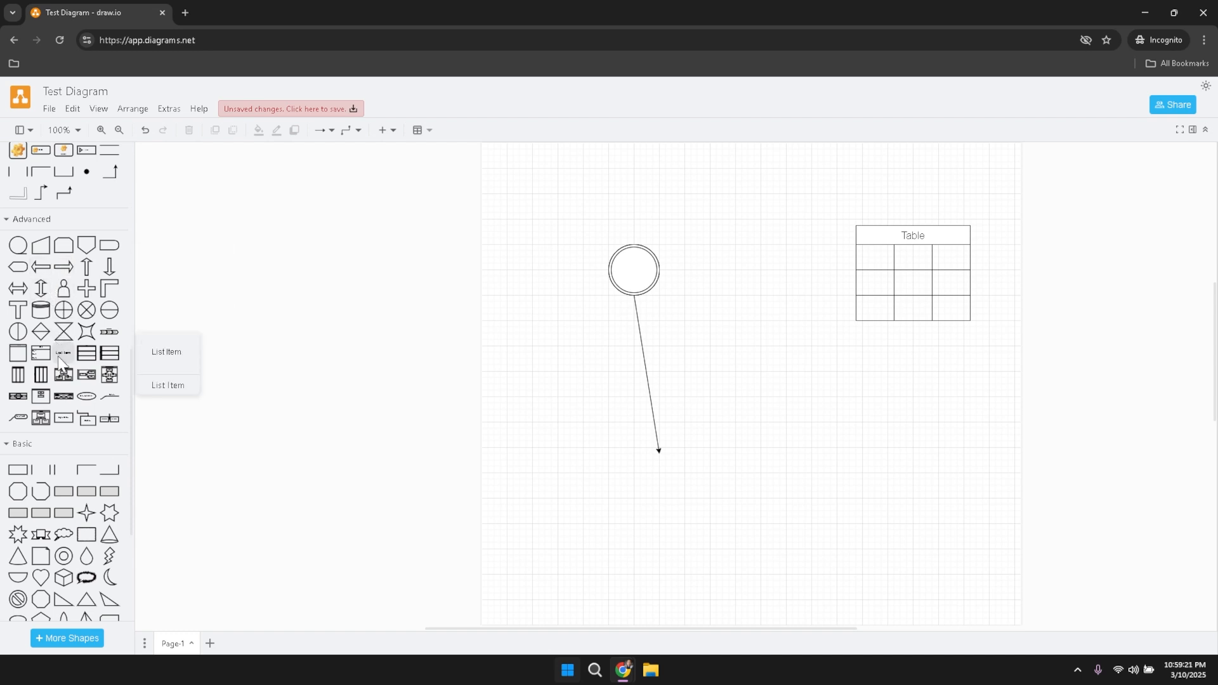
- Set the waypoint style to straight and connect the double-outlined circle to the last row of the table
click(359, 132)
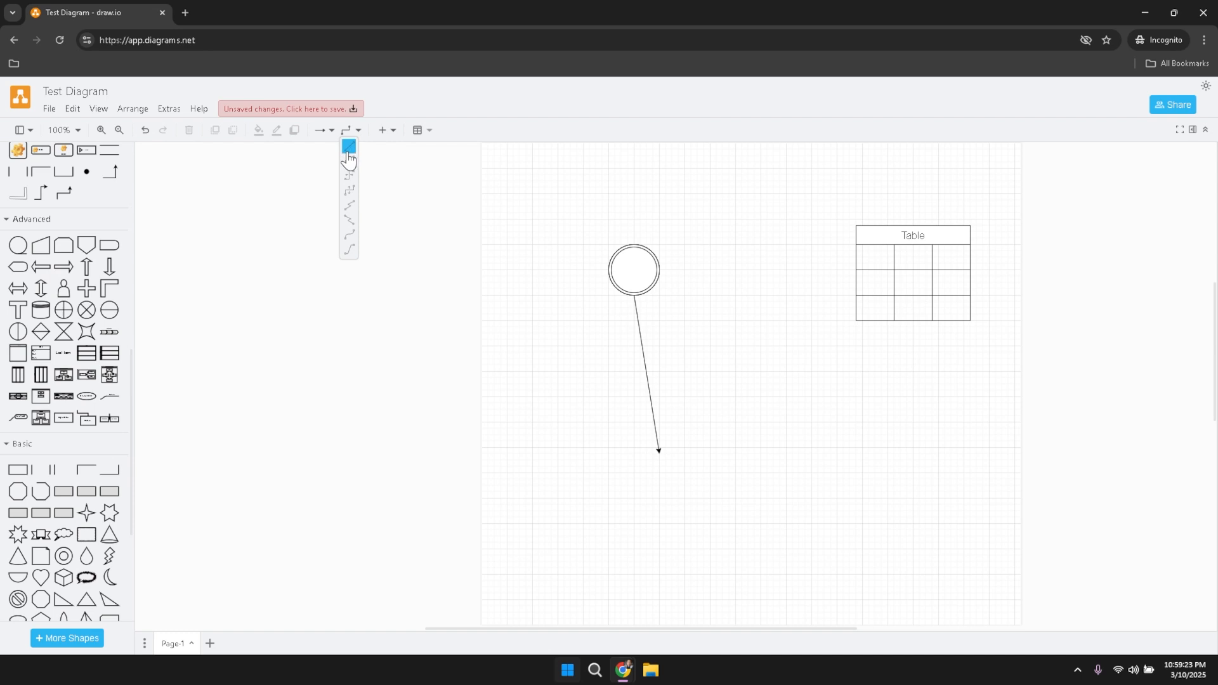
click(348, 150)
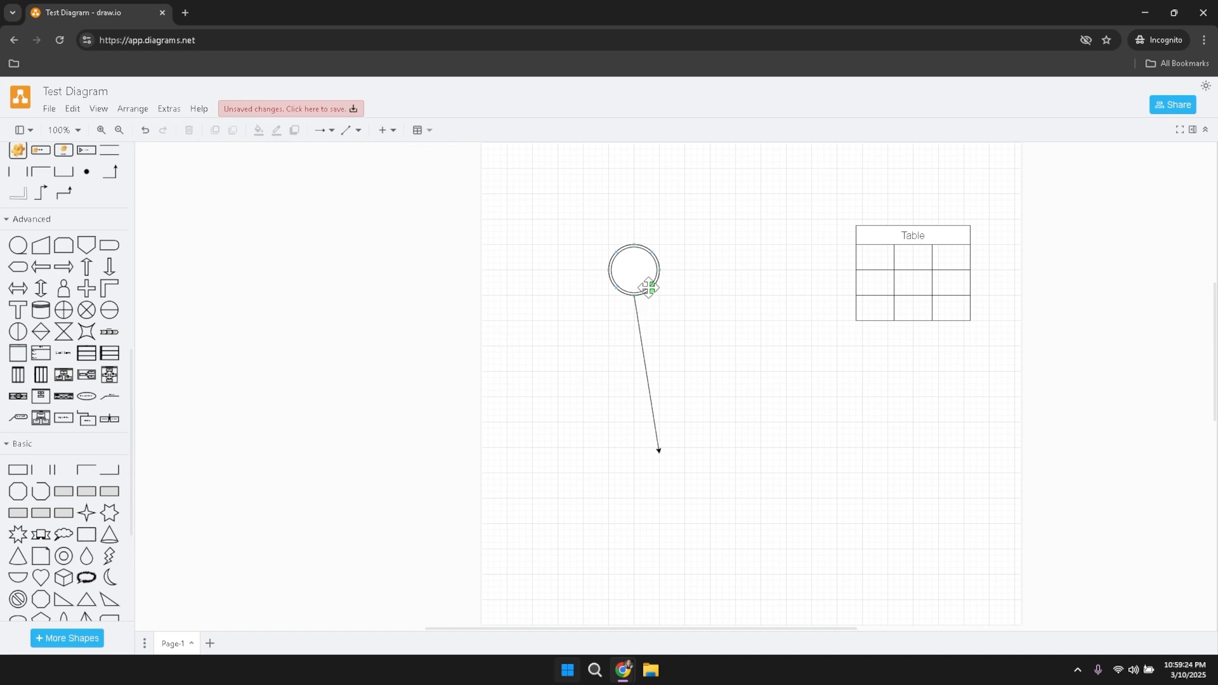
drag(649, 287, 858, 311)
click(799, 375)
- Expand the Arrows library and place an Arrow Right shape on the free end of the circle's downward connector
scroll(44, 457, down, 2)
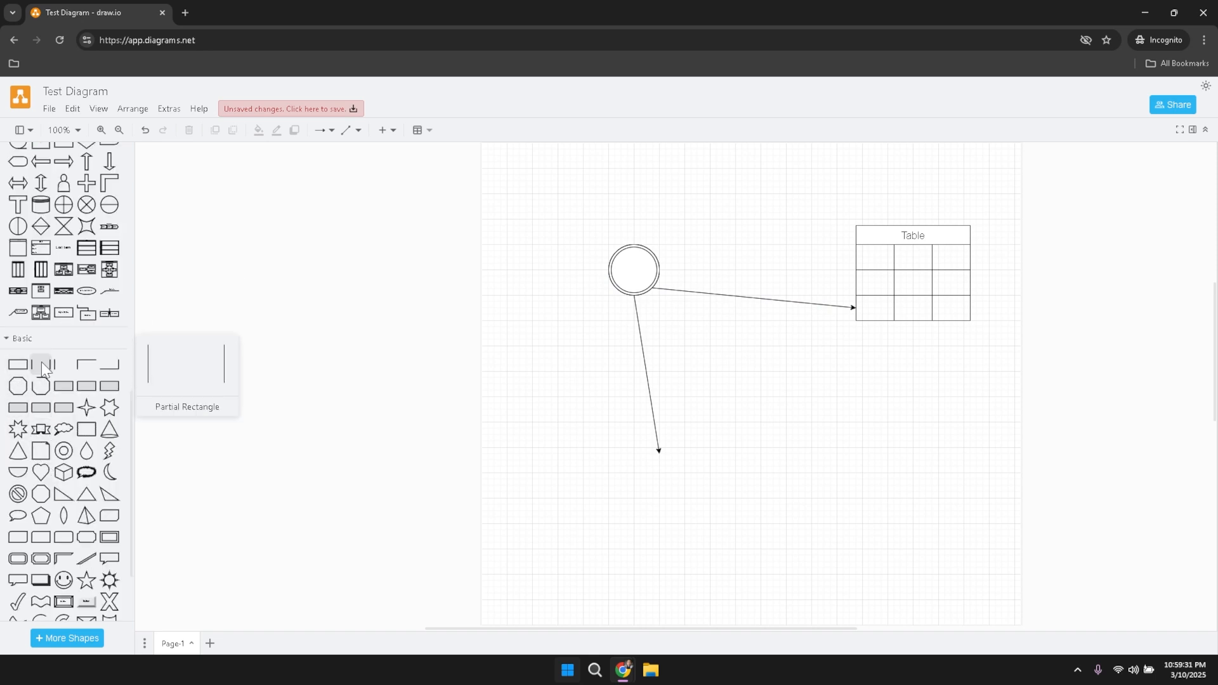
scroll(81, 440, down, 2)
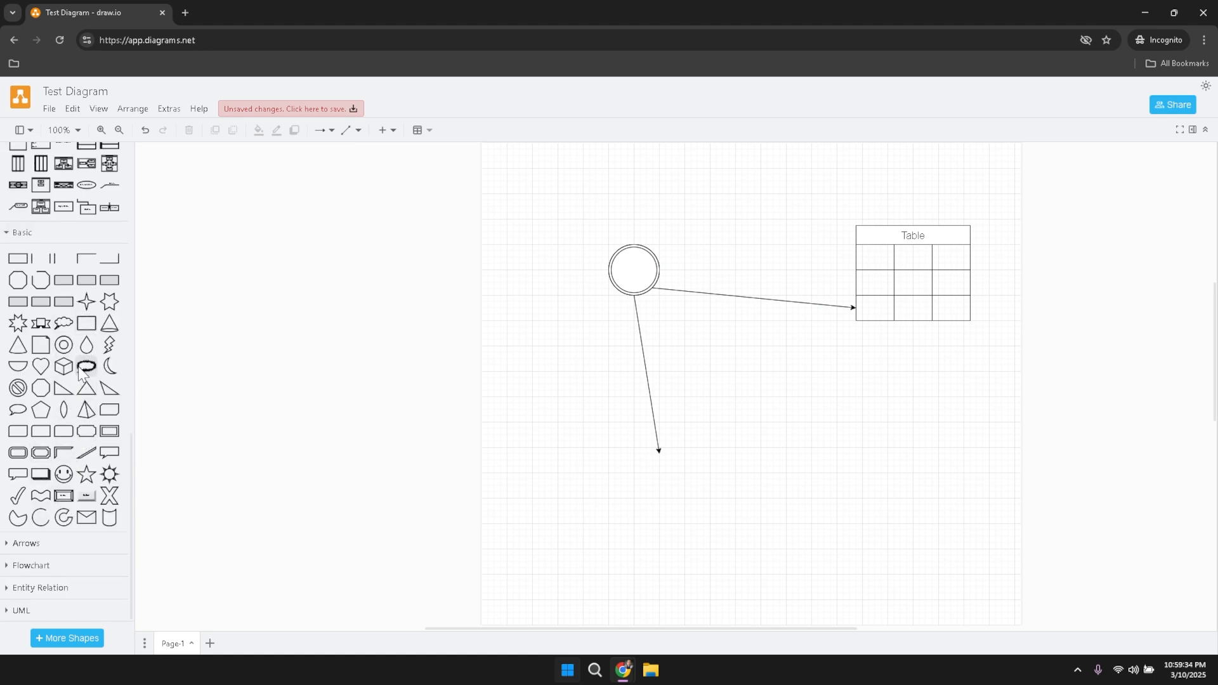
mouse_move(81, 373)
click(43, 544)
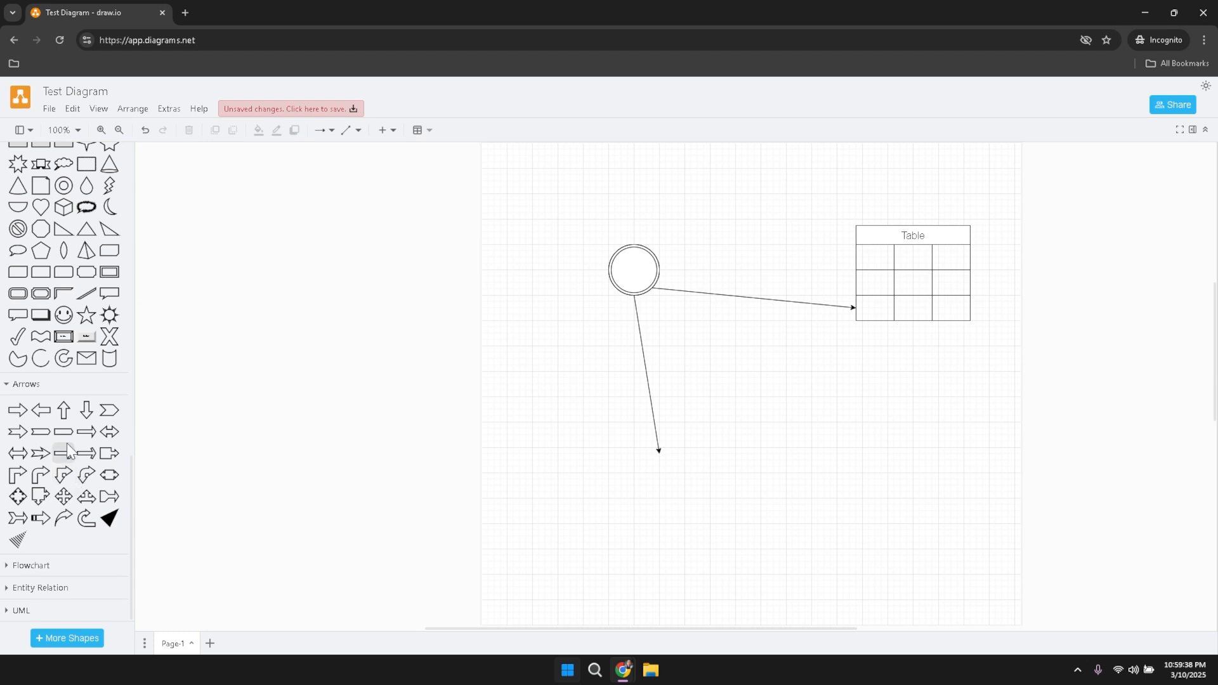
mouse_move(23, 416)
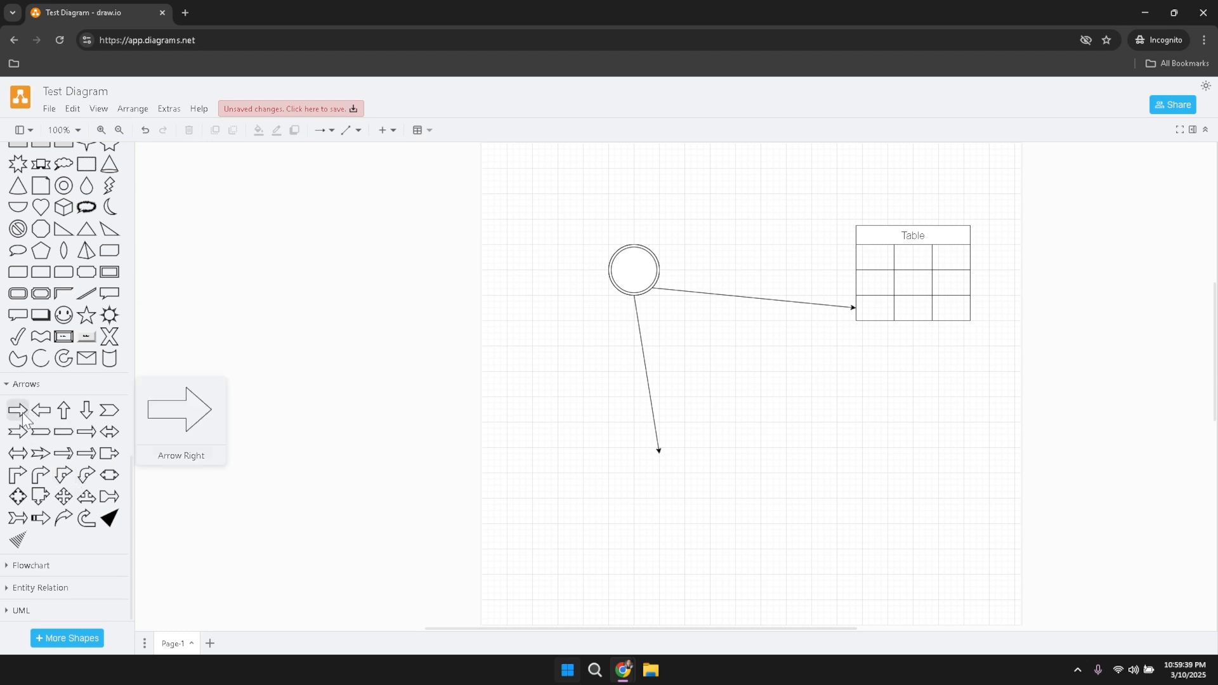
drag(23, 421, 651, 446)
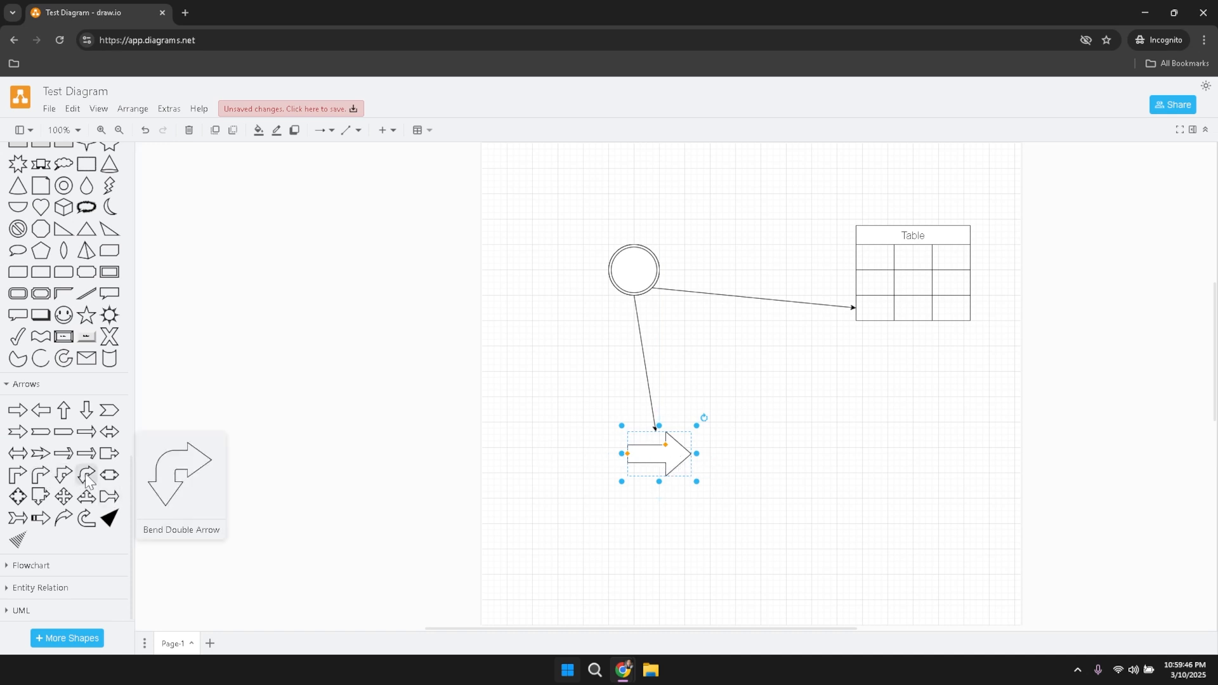
- Add a four-way arrow and a left-pointing arrow in a row to the right of the right-pointing arrow
mouse_move(110, 415)
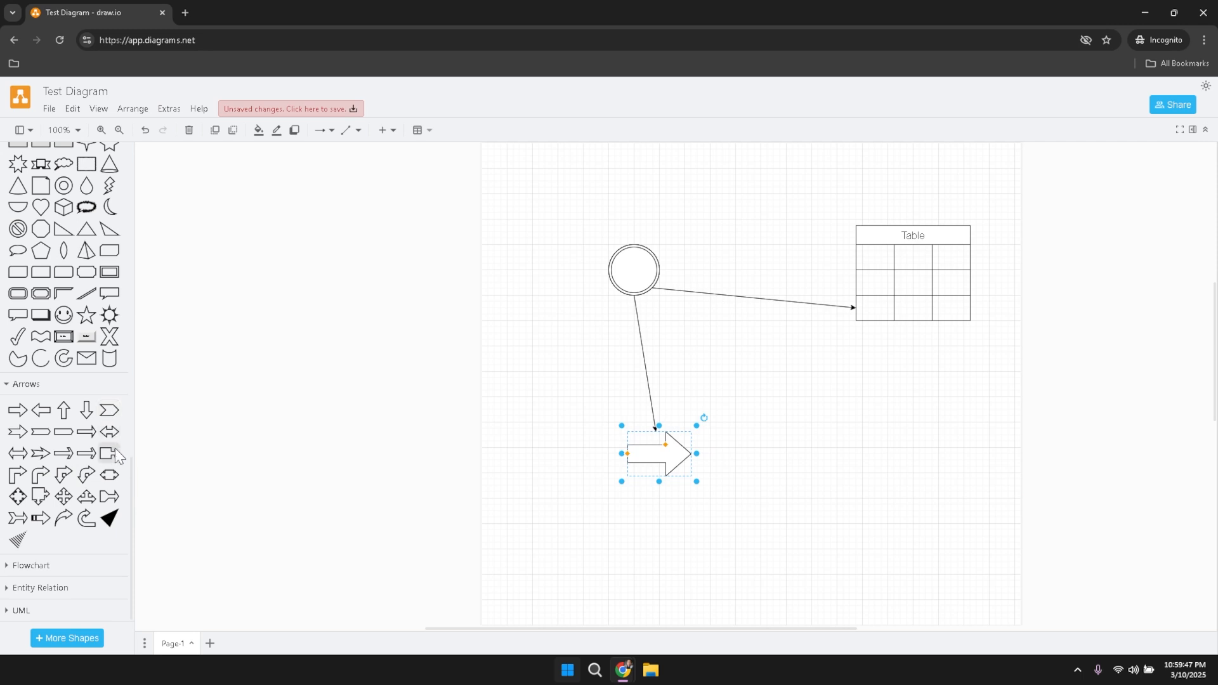
drag(61, 501, 710, 426)
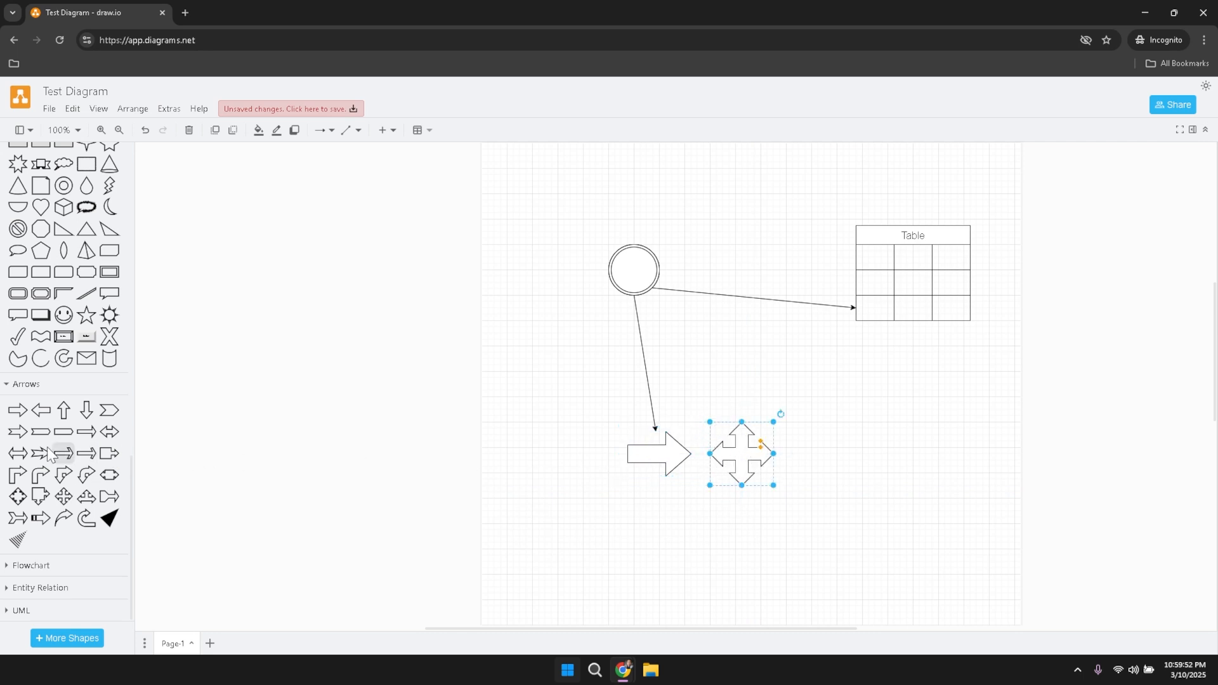
drag(40, 413, 790, 432)
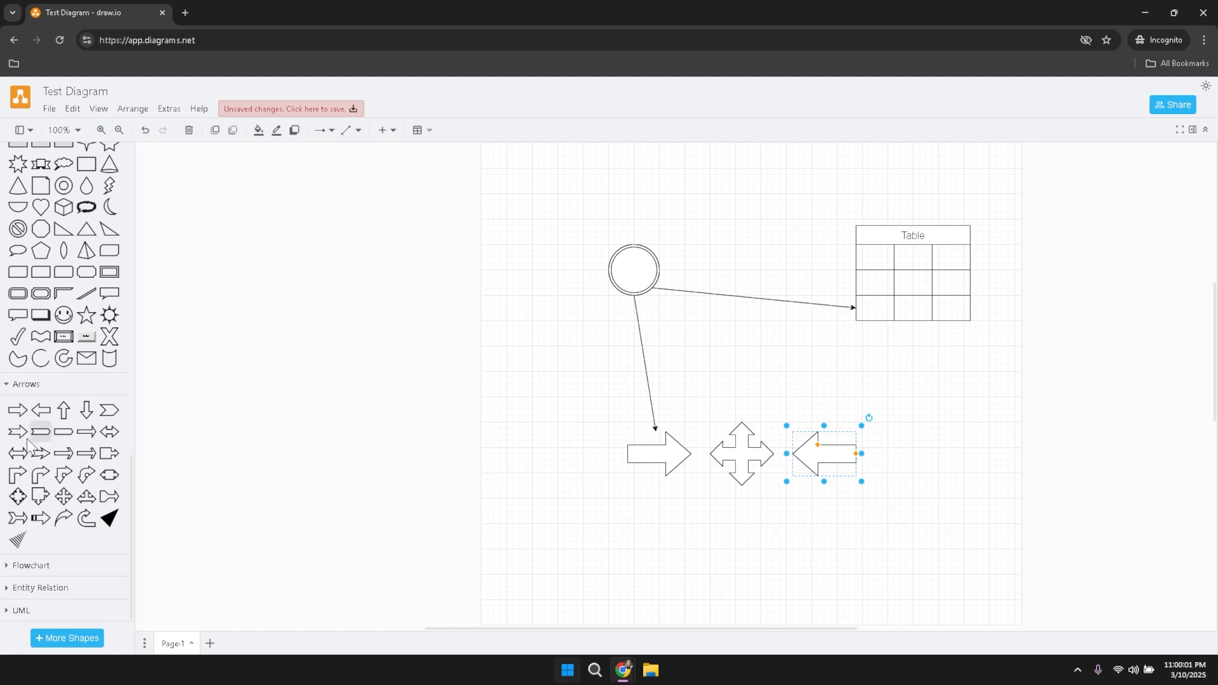
- Expand the Flowchart shape library and look through its shapes
click(27, 560)
scroll(56, 524, down, 3)
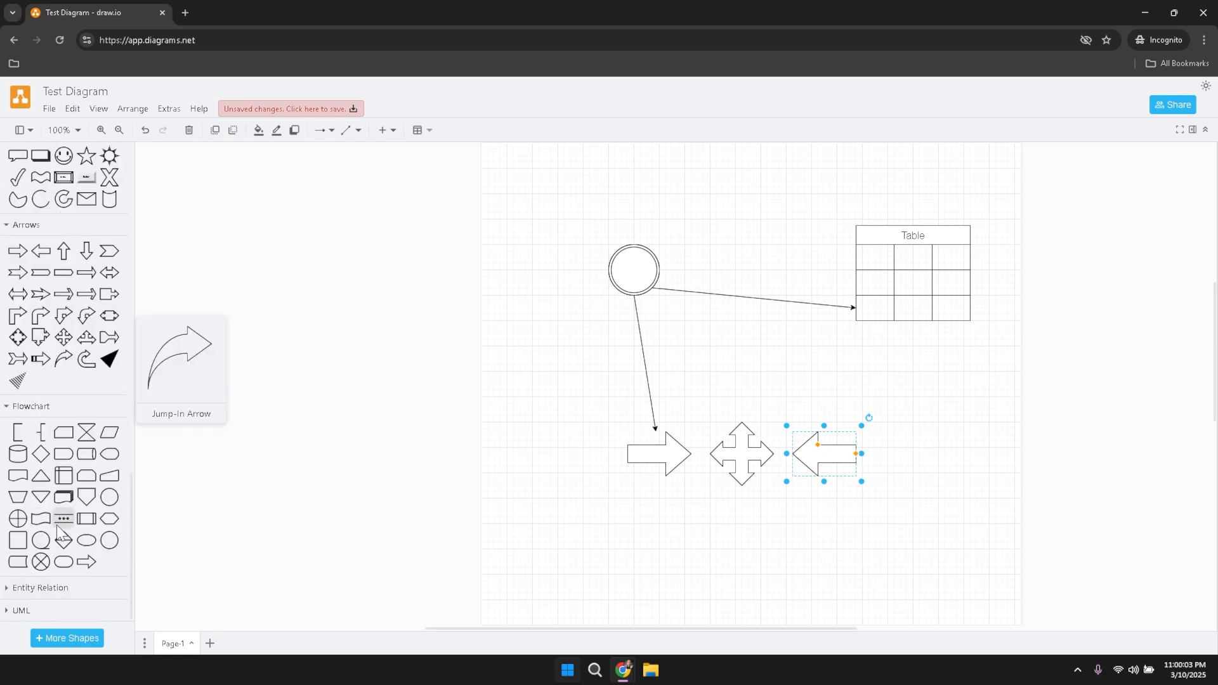
mouse_move(24, 457)
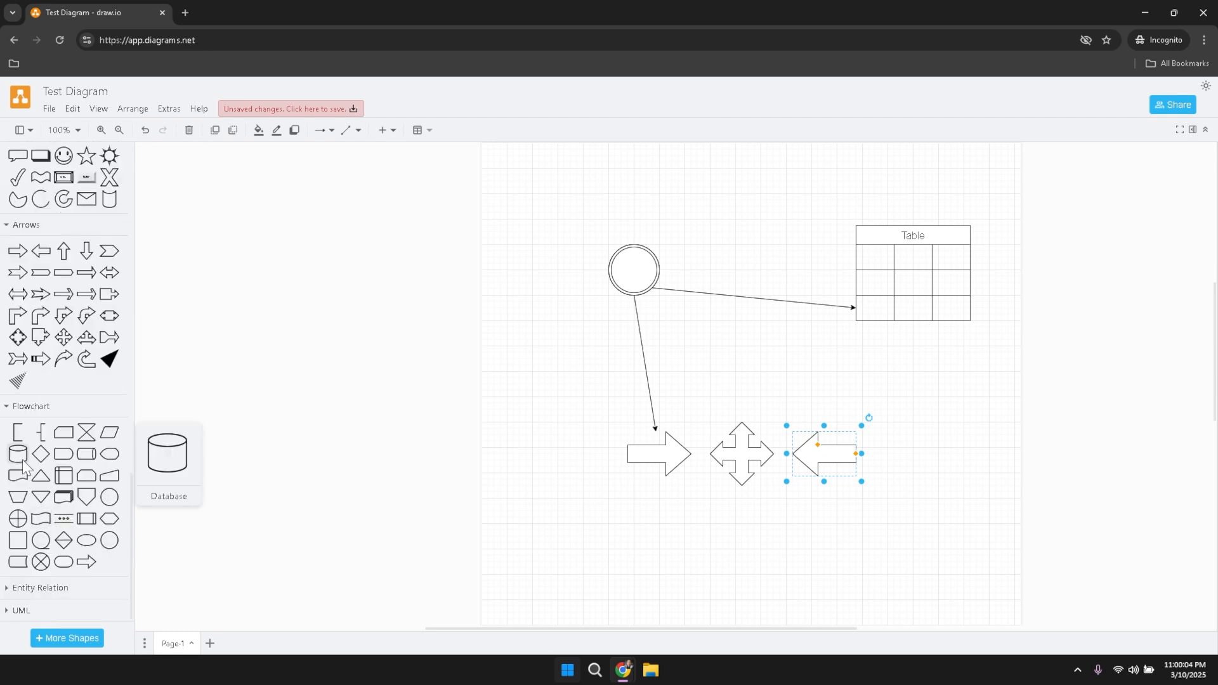
- Select all the shapes and connectors on the page and delete them
drag(556, 187, 985, 534)
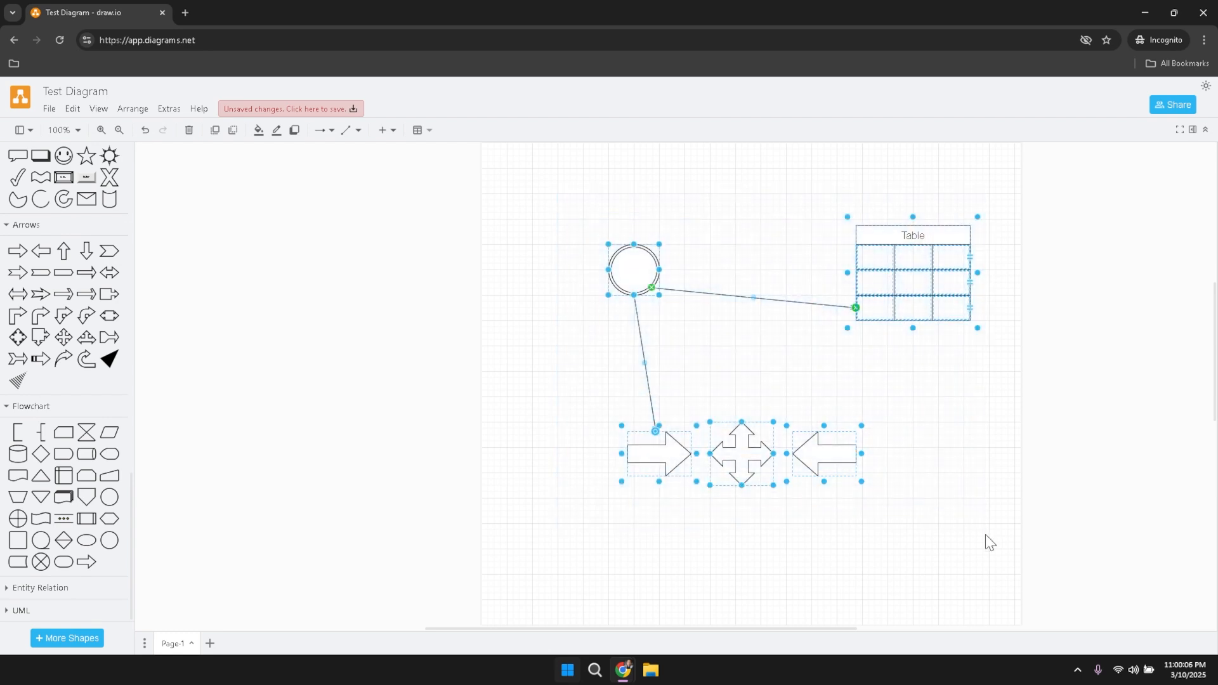
key(Delete)
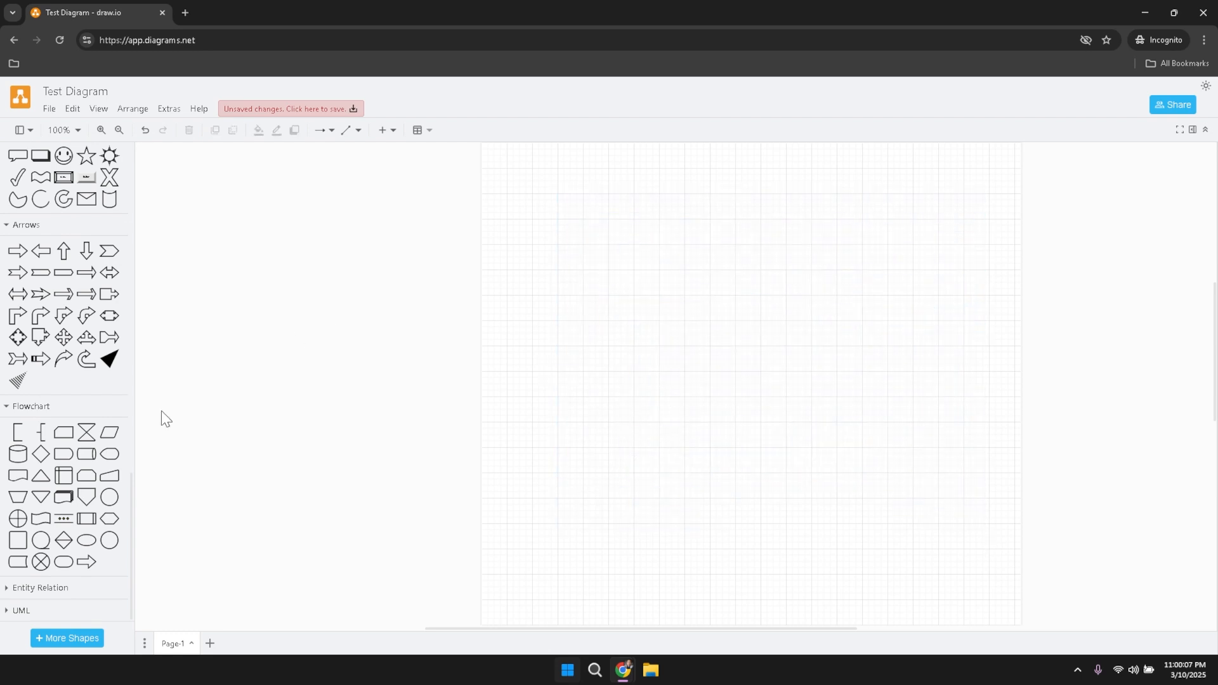
mouse_move(13, 481)
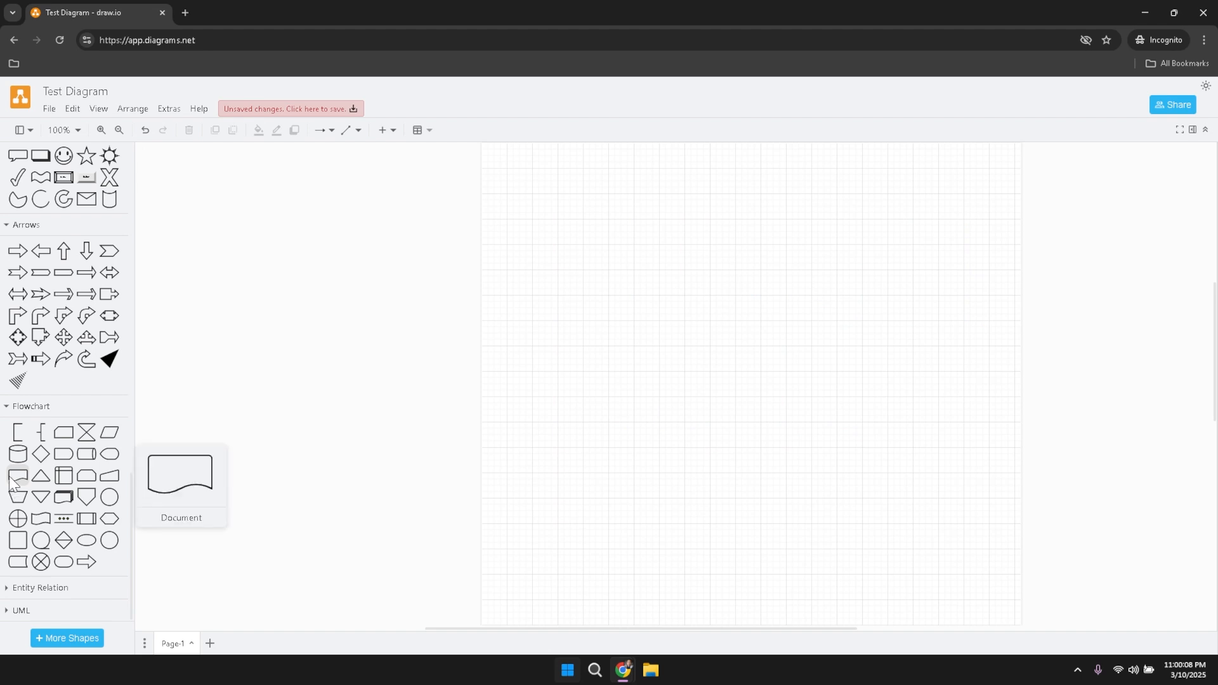
- Add a cylinder from the Flowchart library, enlarge it to several times its default size and shift it slightly down the page
click(18, 453)
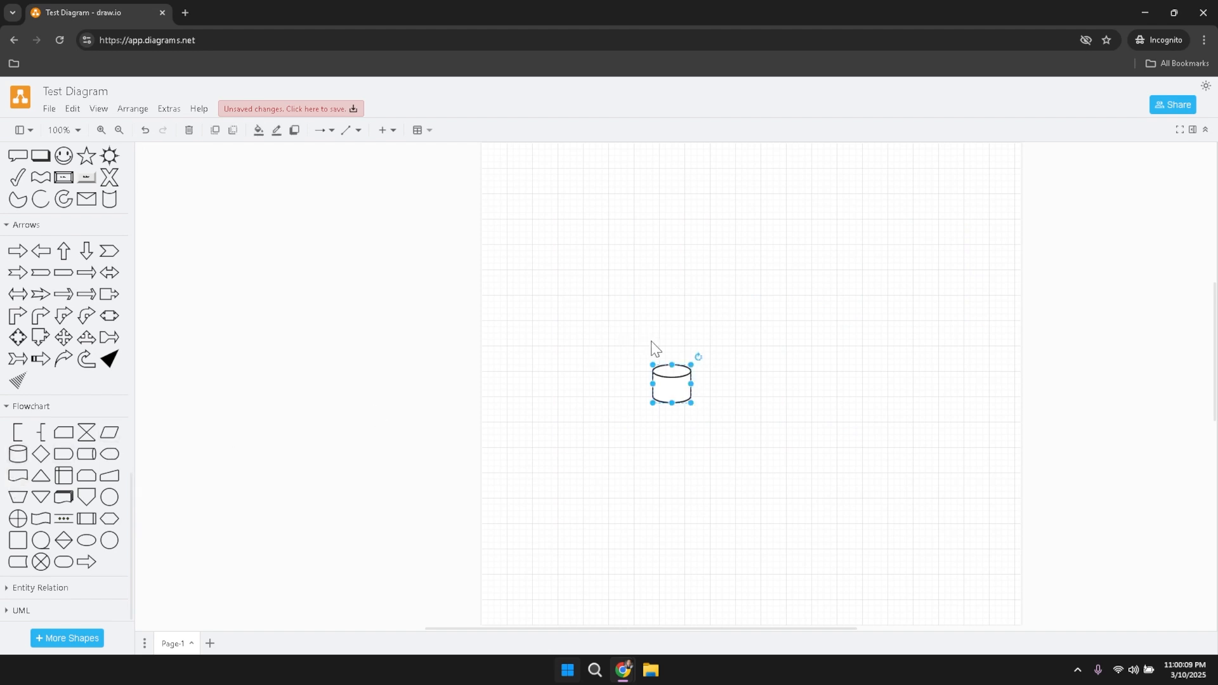
drag(654, 361, 552, 276)
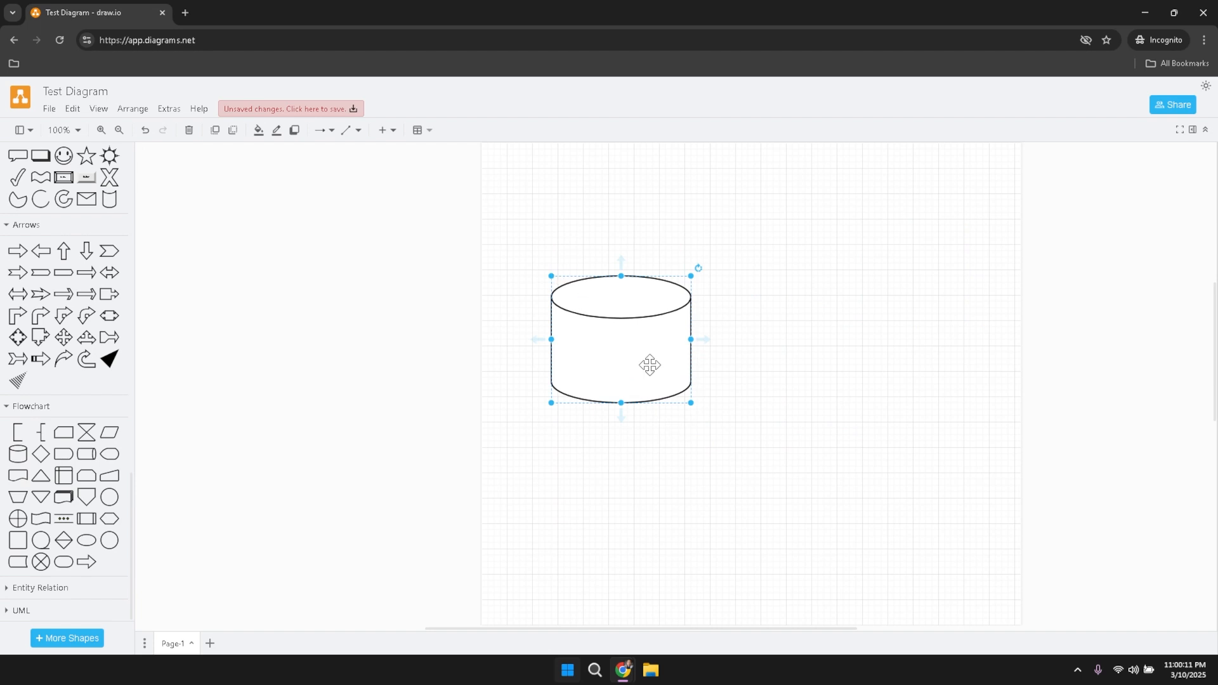
drag(647, 362, 647, 413)
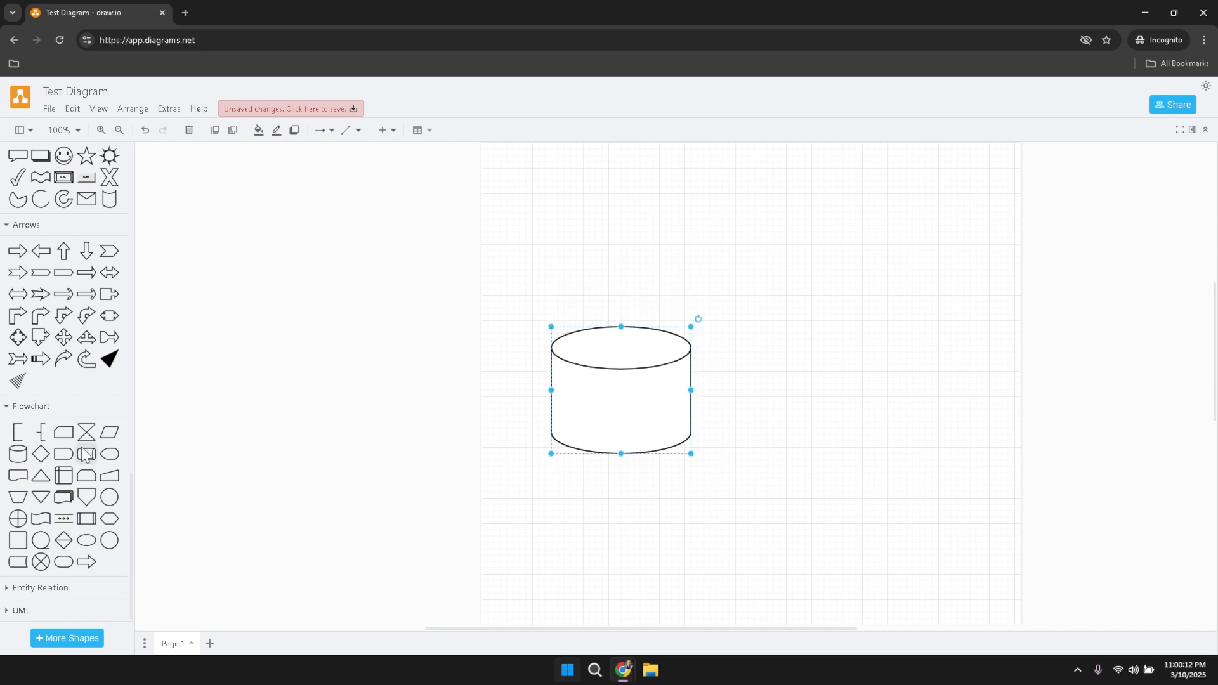
- Add a Document shape, enlarge it to the cylinder's width and align it so its wavy edge overlaps the cylinder's top
click(18, 476)
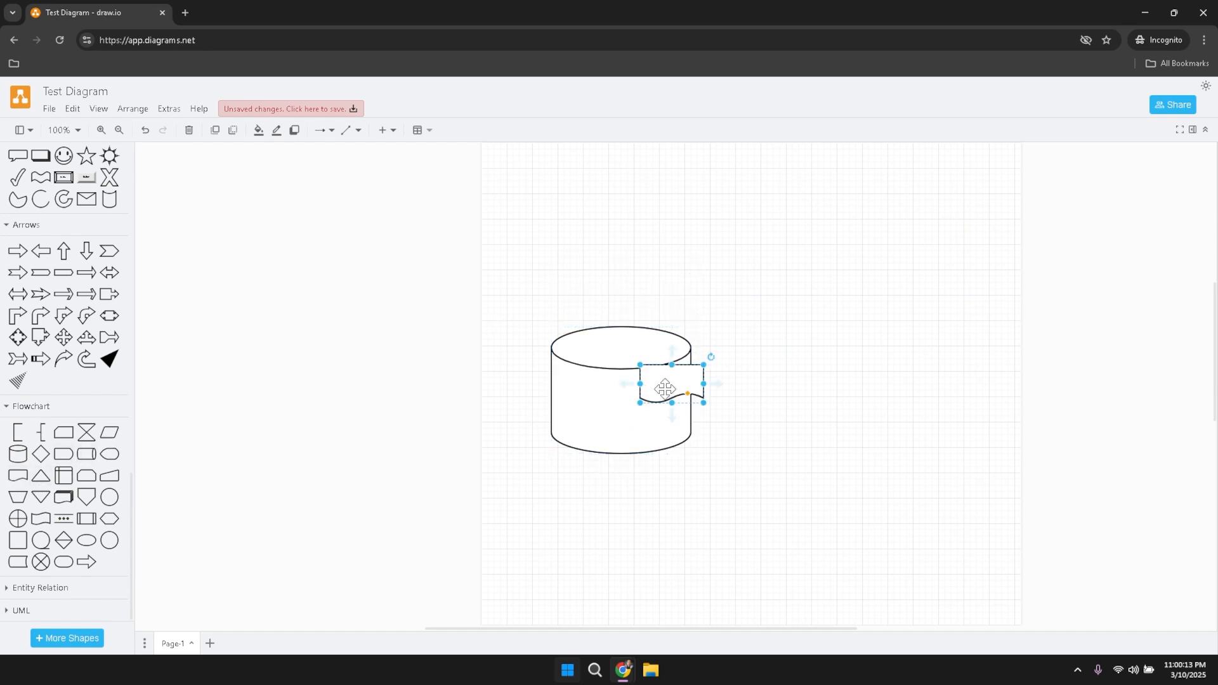
drag(665, 388, 693, 326)
drag(639, 272, 640, 307)
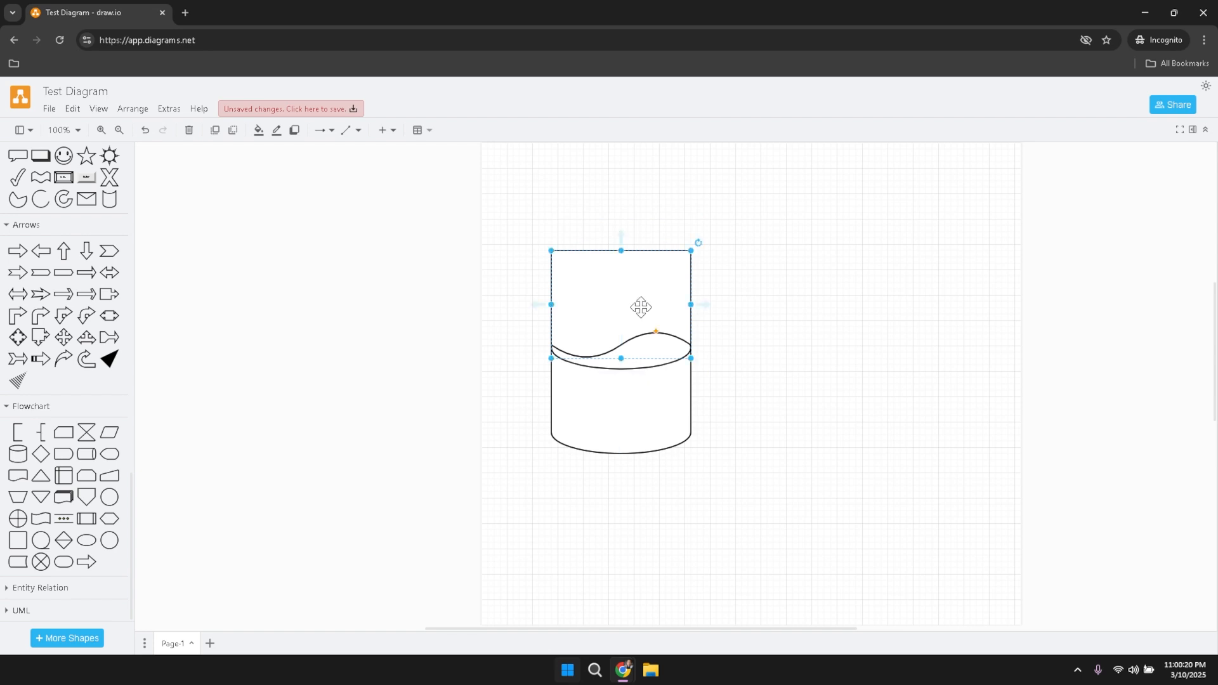
click(725, 303)
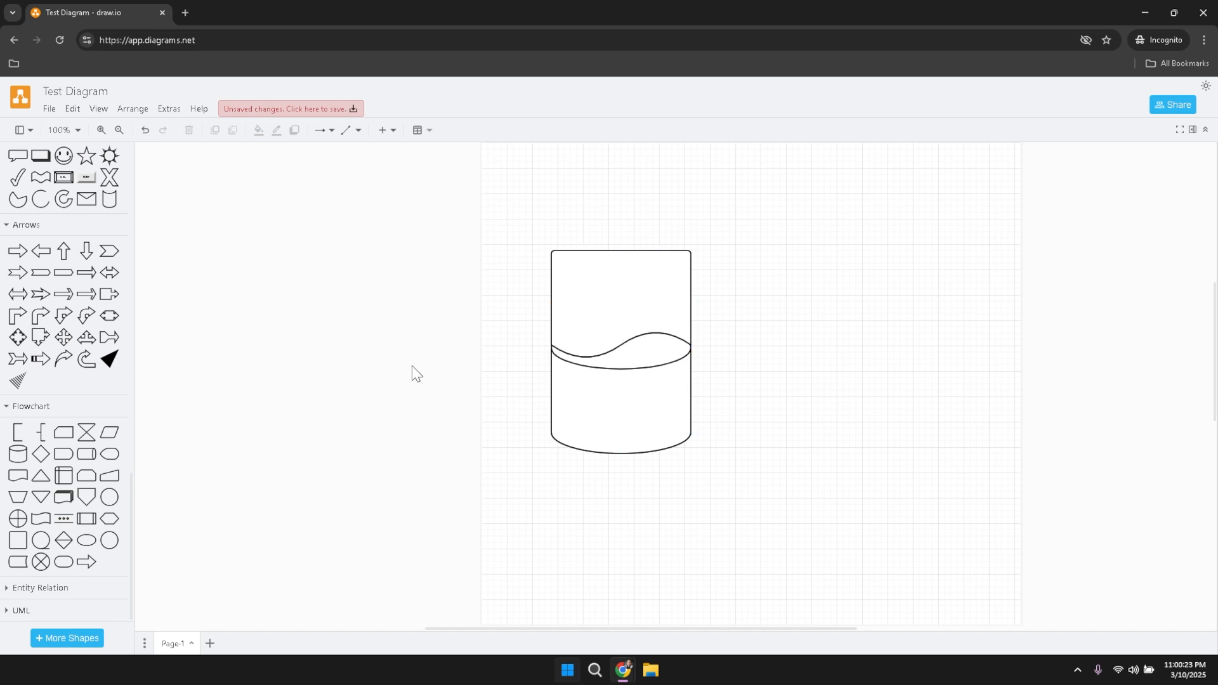
- Add an Annotation bracket, flip it to point away from the two stacked shapes, place it on their right and make it taller and wider
mouse_move(36, 443)
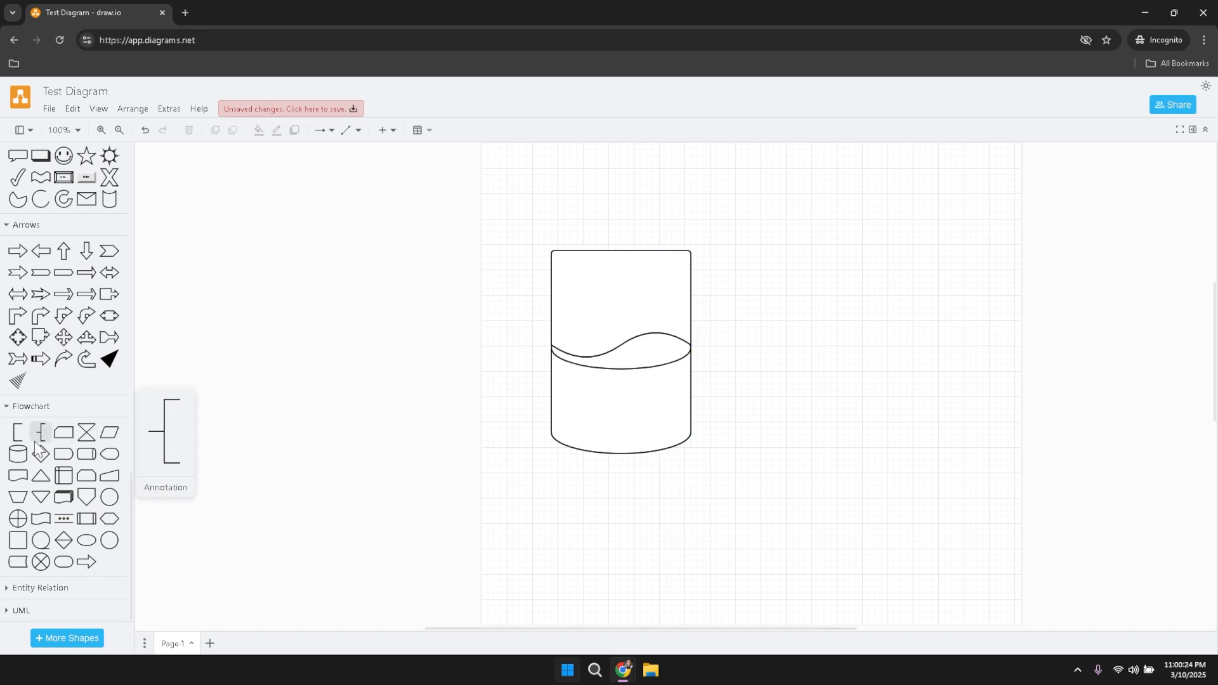
click(36, 441)
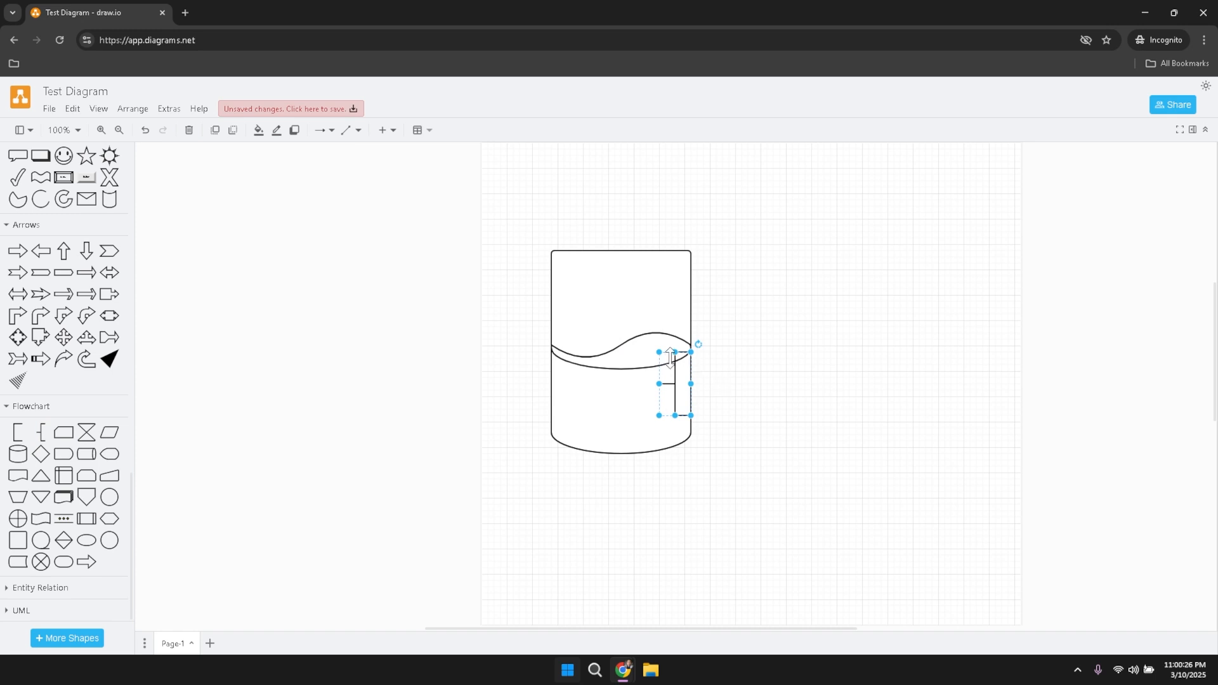
mouse_move(696, 343)
mouse_down()
mouse_move(709, 360)
mouse_move(708, 424)
mouse_move(689, 460)
mouse_move(635, 452)
mouse_up()
mouse_move(674, 395)
mouse_down()
mouse_move(751, 303)
mouse_move(729, 336)
mouse_move(714, 325)
mouse_move(709, 395)
mouse_up()
drag(713, 421, 714, 427)
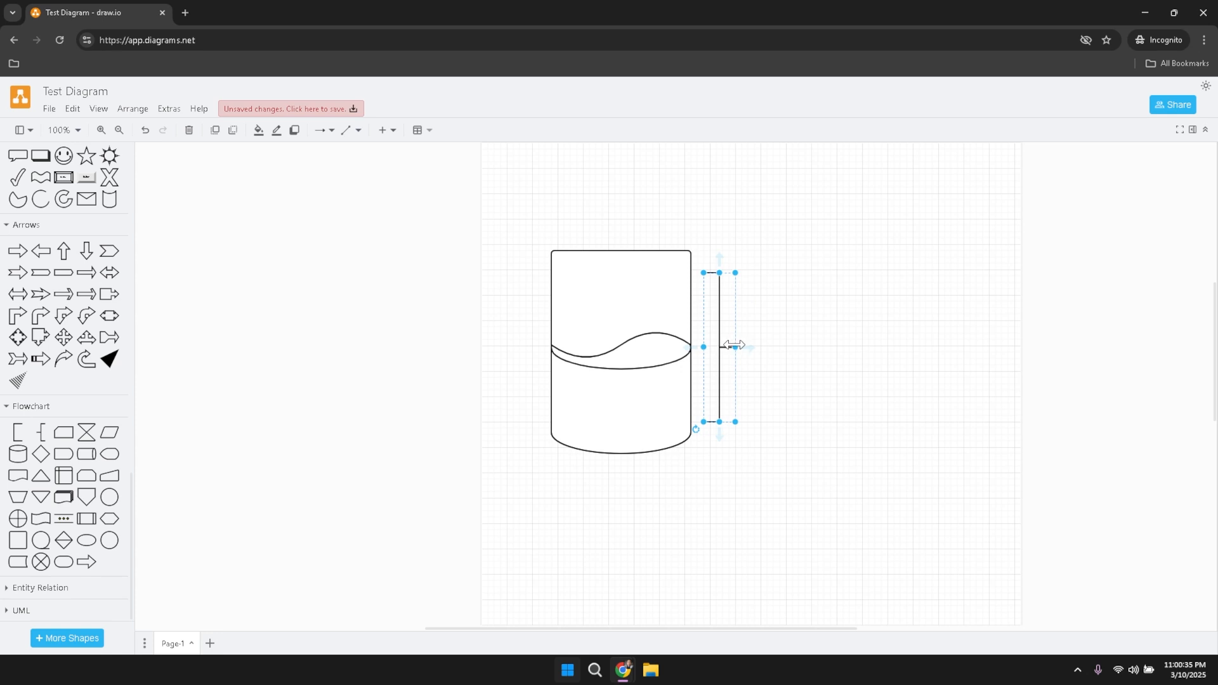
drag(735, 345, 774, 348)
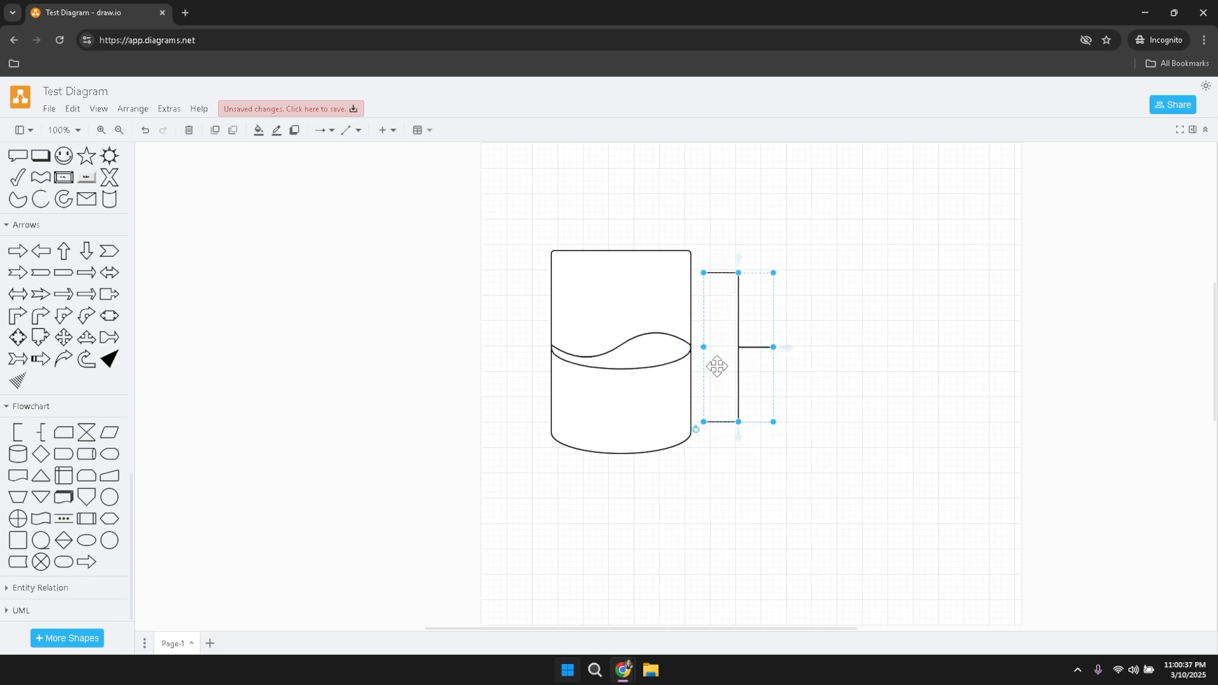
click(284, 454)
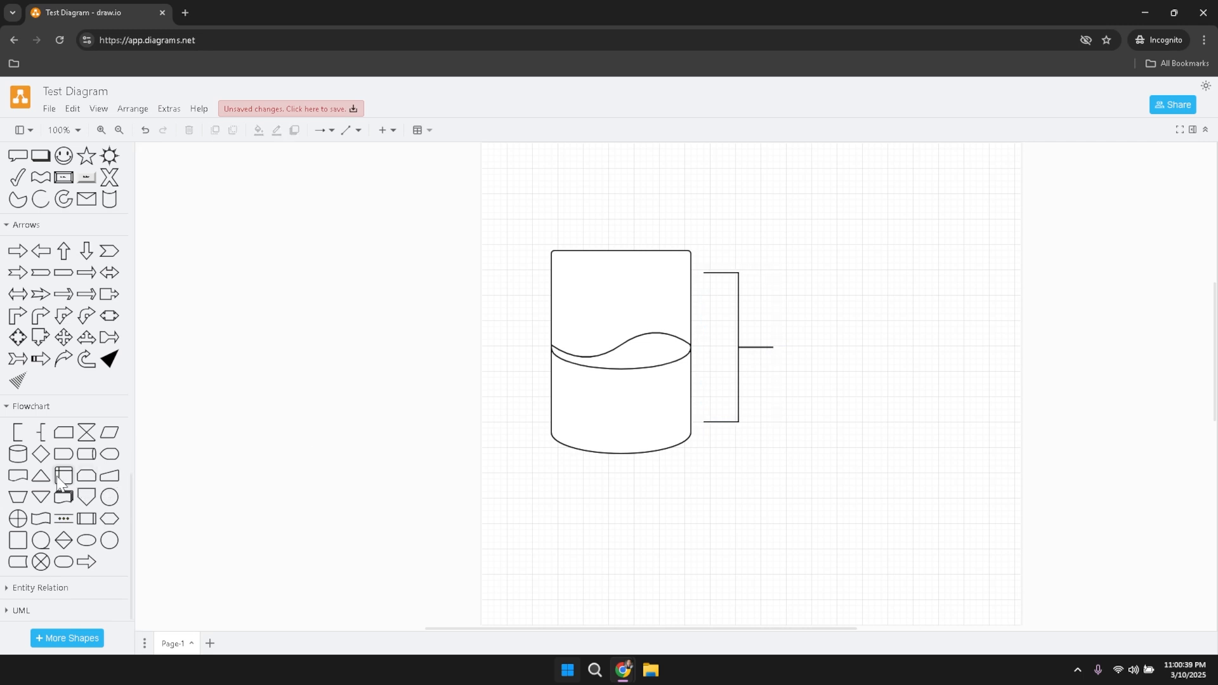
- Expand the Entity Relation and UML shape libraries and look through their shapes
mouse_move(59, 480)
click(45, 588)
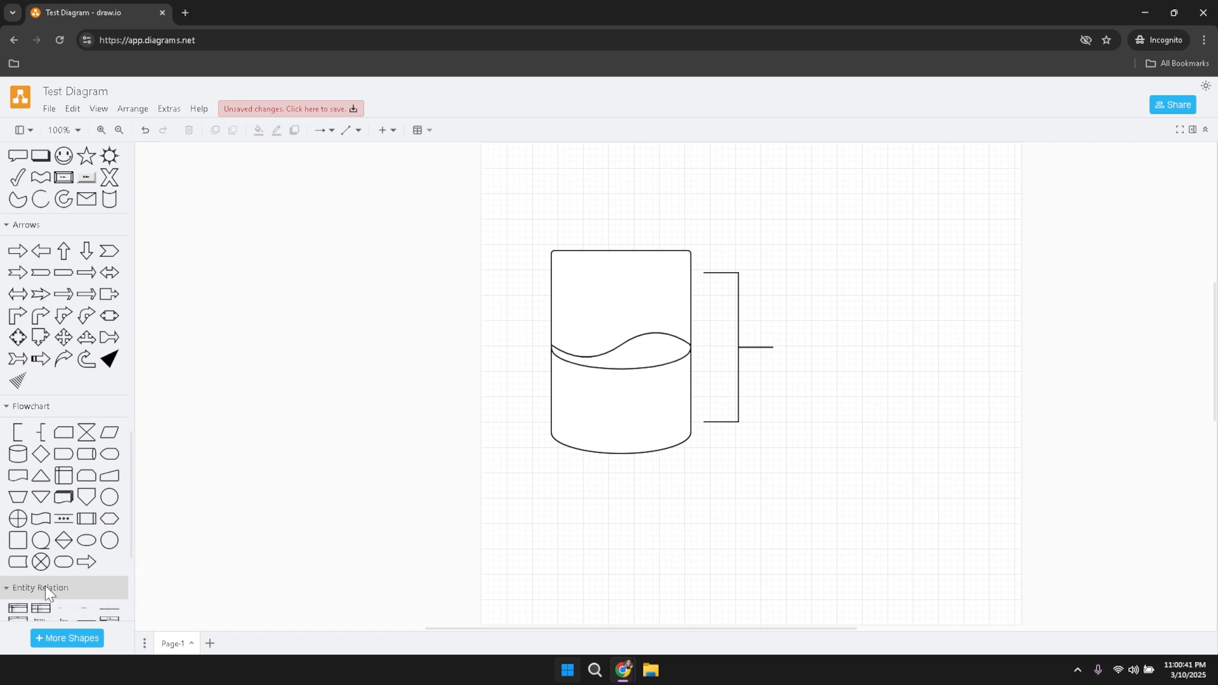
scroll(45, 585, down, 4)
mouse_move(43, 588)
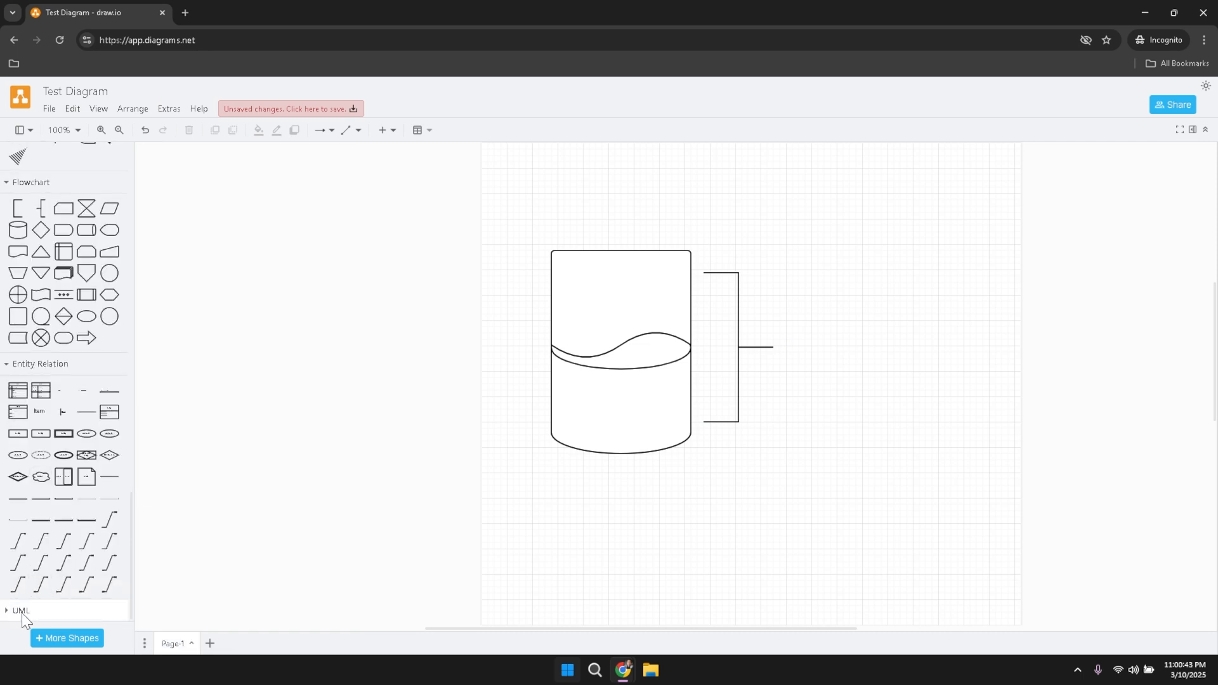
click(21, 611)
scroll(66, 489, down, 3)
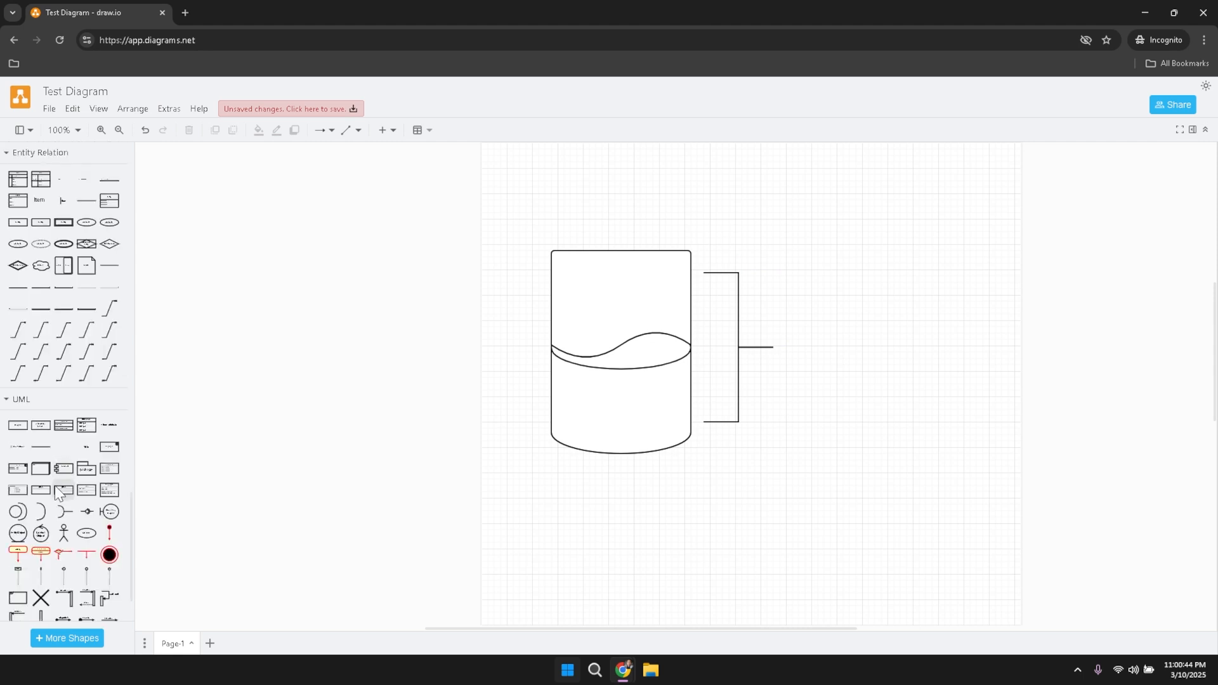
scroll(66, 512, down, 2)
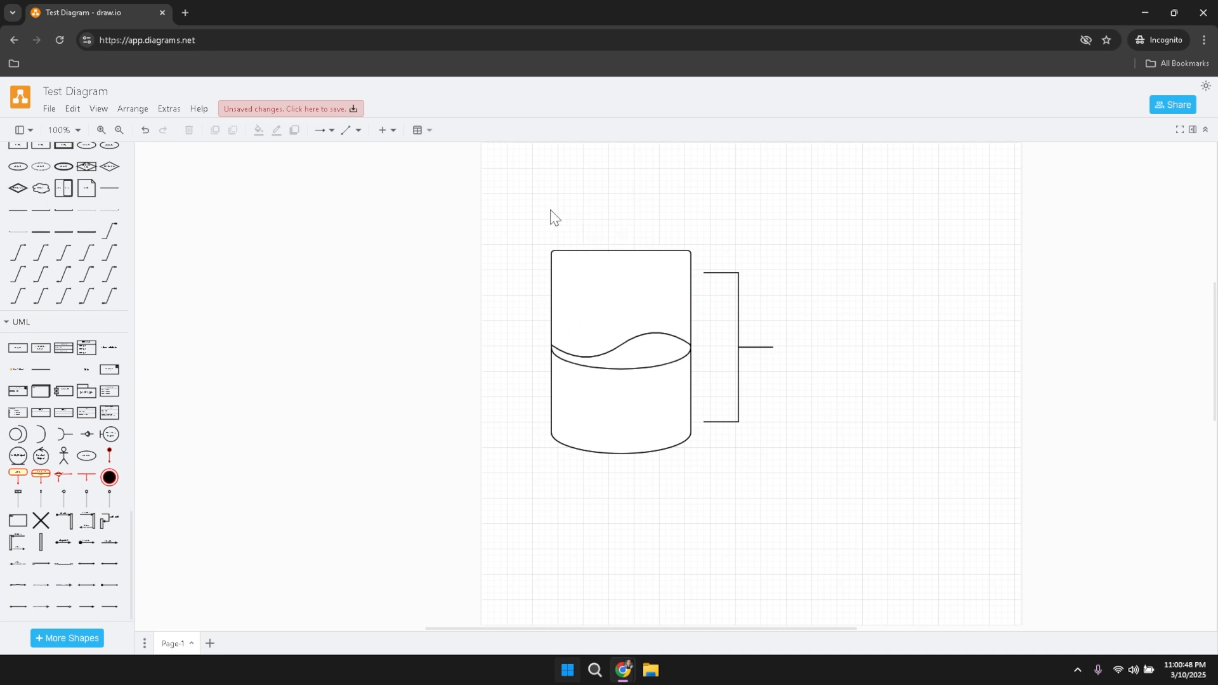
- Move all three shapes up and to the right, and raise the document shape to uncover the cylinder's top ellipse
drag(550, 209, 830, 518)
drag(636, 361, 663, 348)
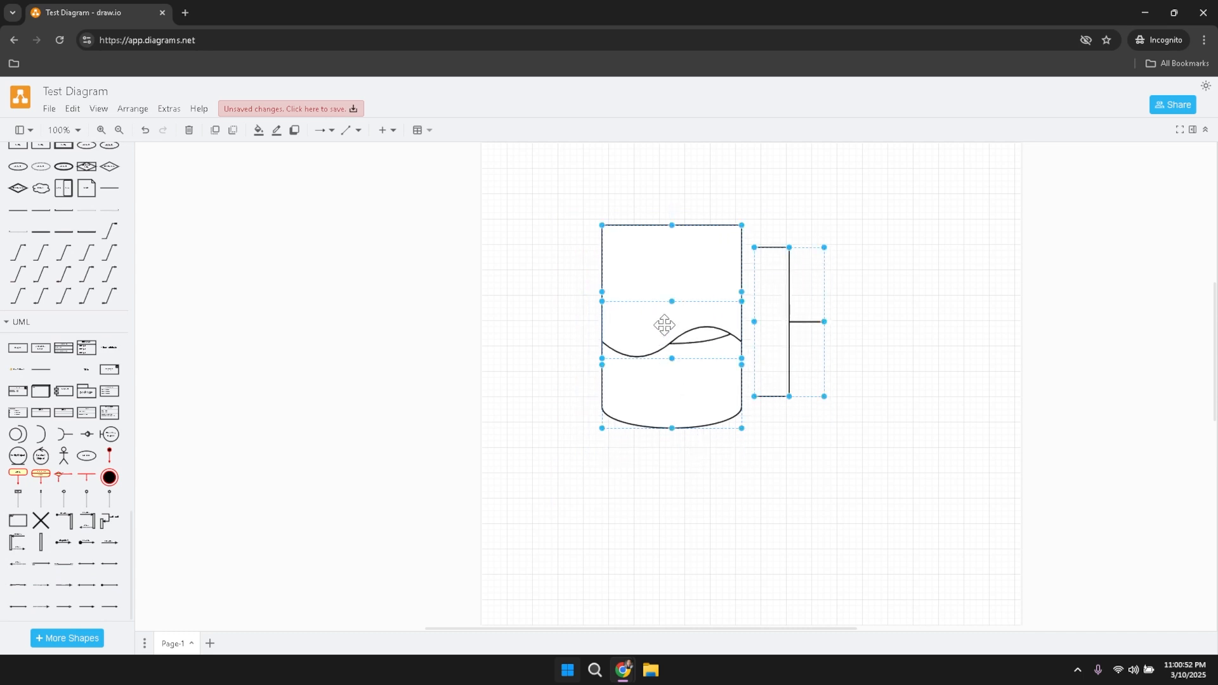
click(664, 325)
drag(653, 318, 645, 290)
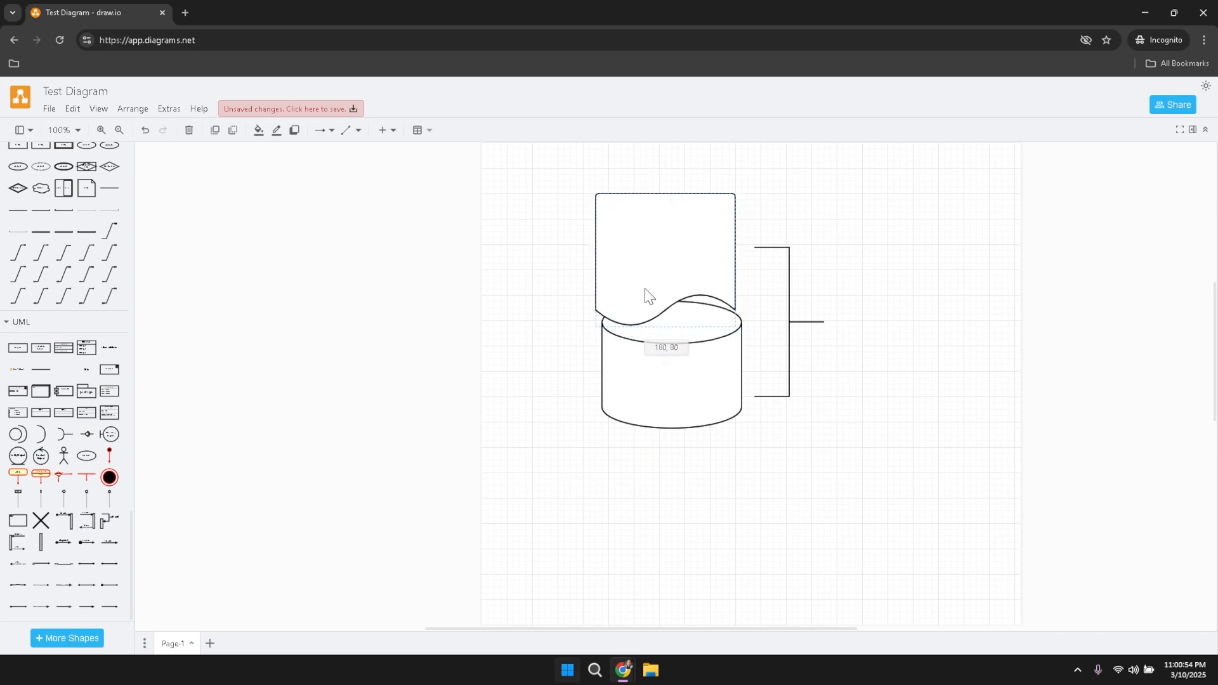
drag(653, 295, 654, 283)
click(541, 367)
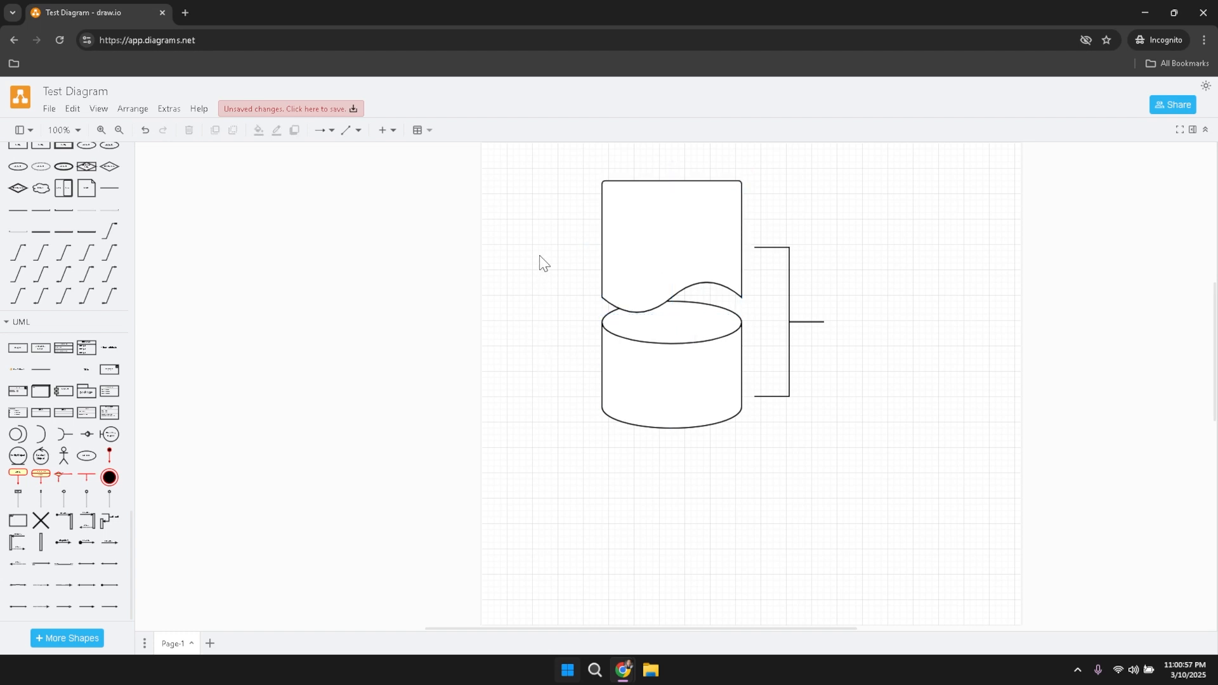
- Extend the annotation bracket upward to nearly the top edge of the document shape
click(777, 248)
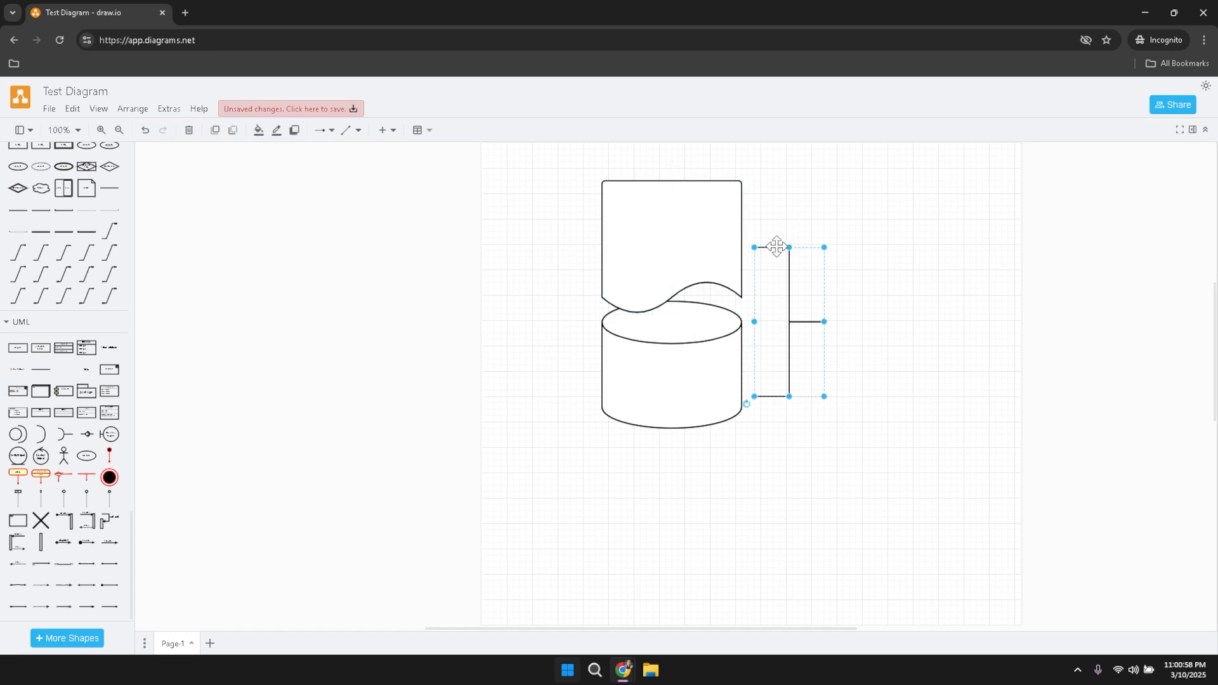
drag(790, 249, 786, 194)
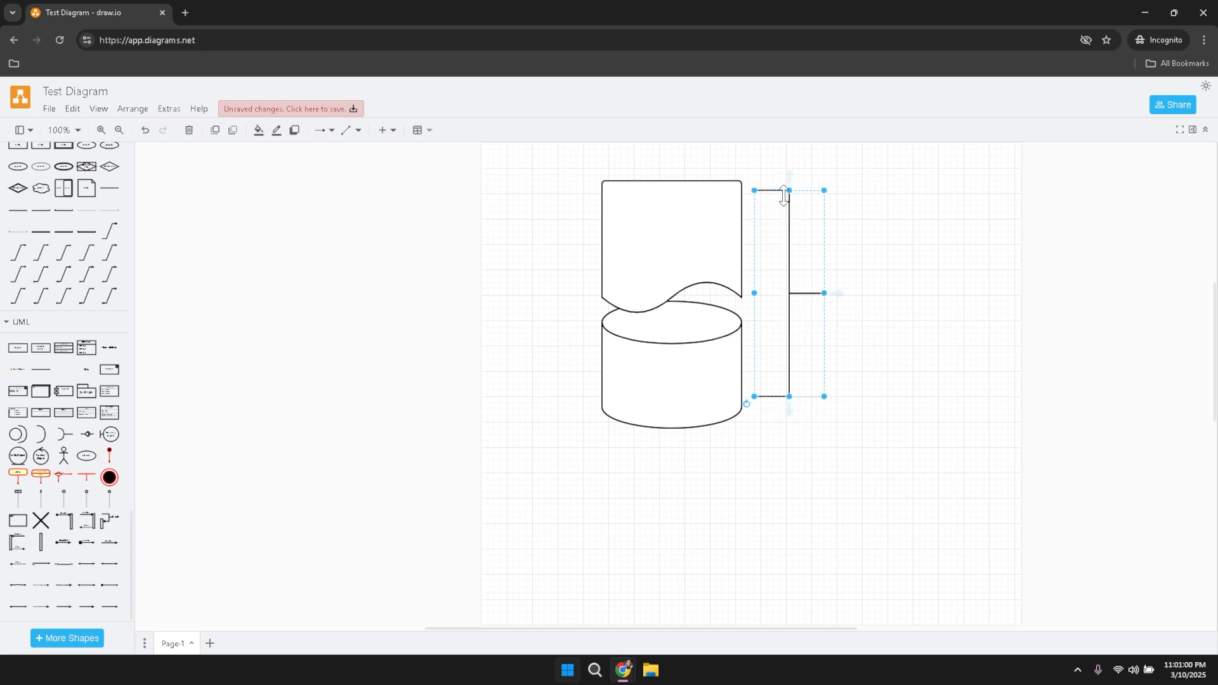
click(527, 261)
- Select the document, cylinder and bracket together and move them down and to the left on the page
drag(543, 170, 865, 504)
drag(699, 367, 644, 436)
click(910, 420)
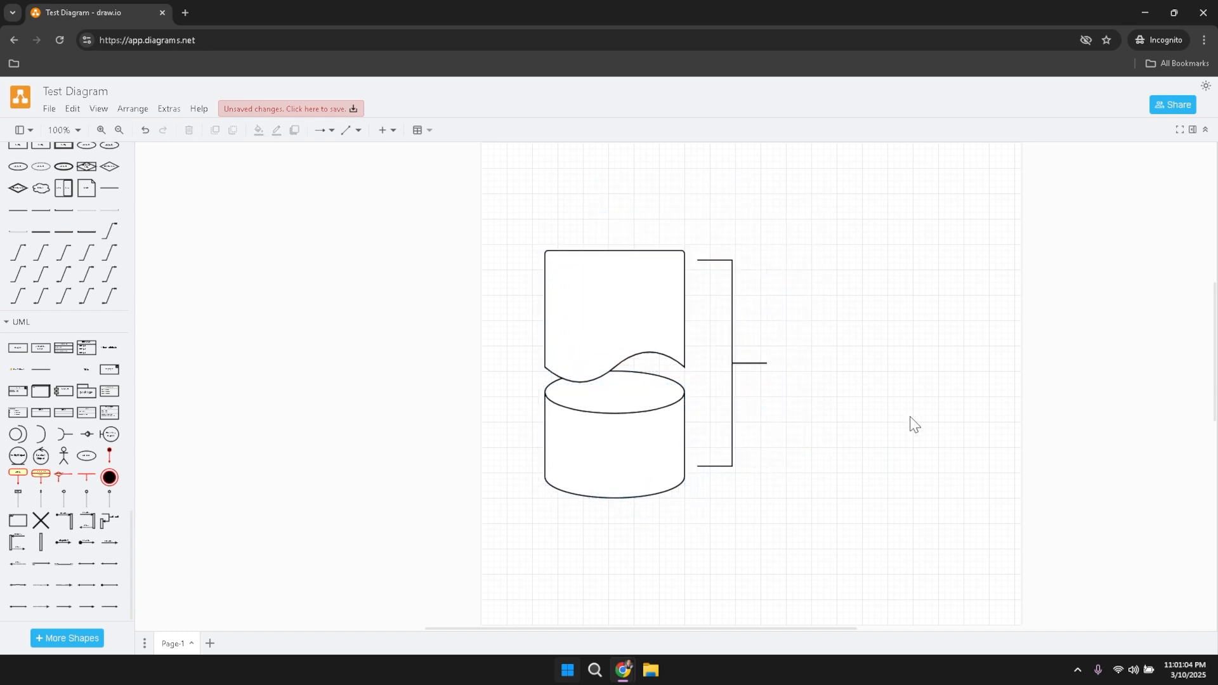
- Fill the document shape with light green, 6DFF77
click(639, 303)
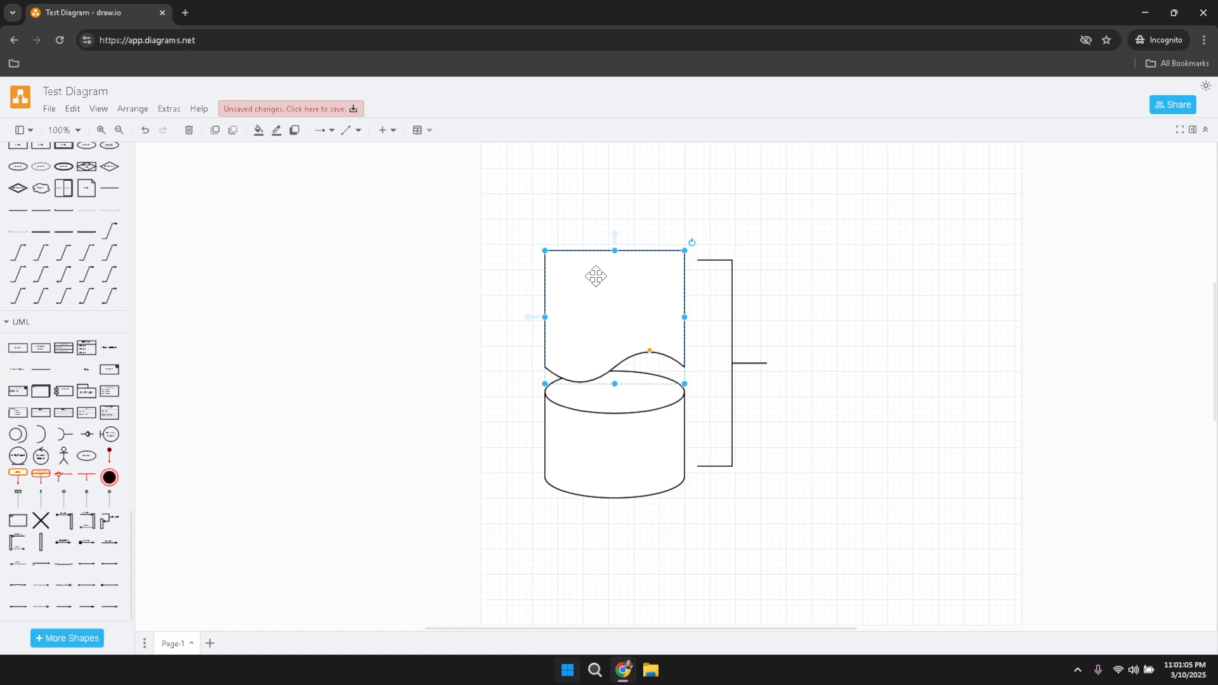
click(258, 132)
click(578, 214)
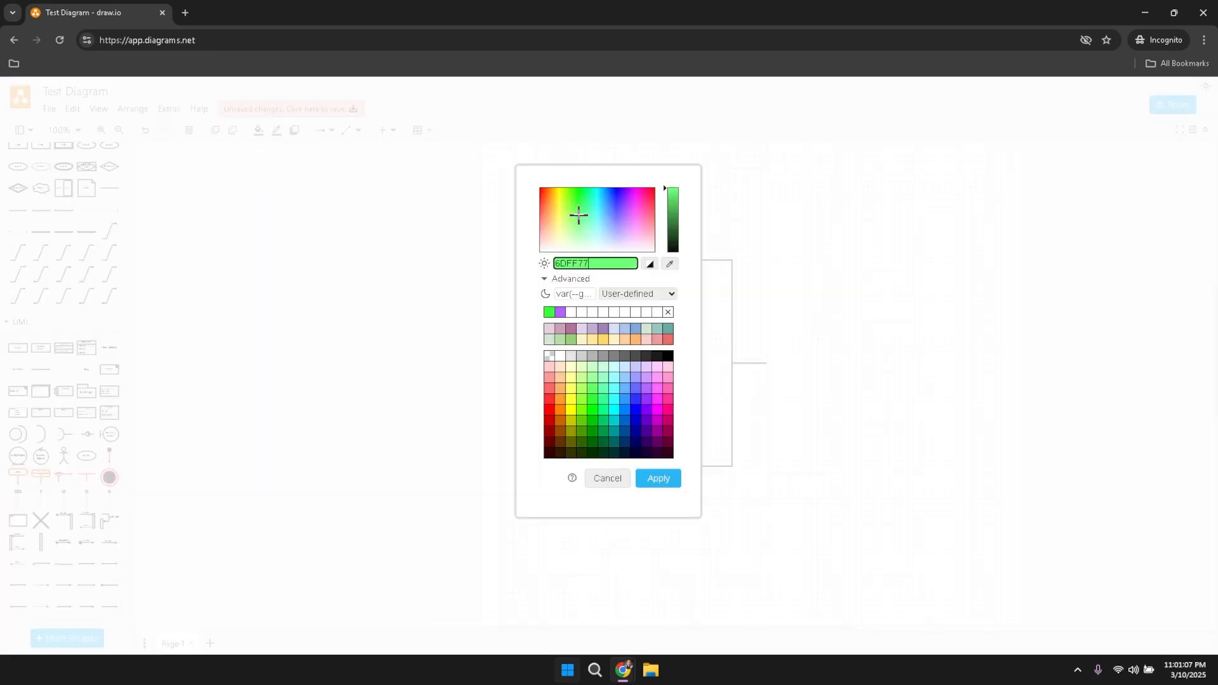
click(657, 479)
- Fill the cylinder with light red, FF9999, and deselect it
click(611, 461)
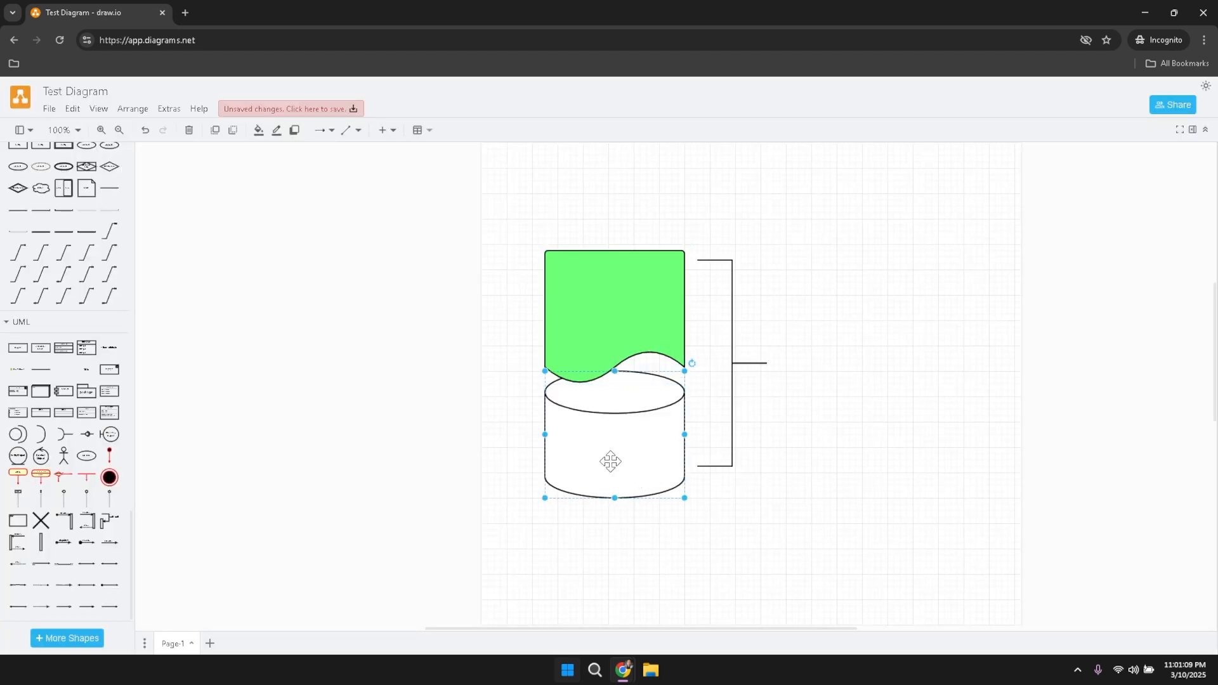
click(259, 131)
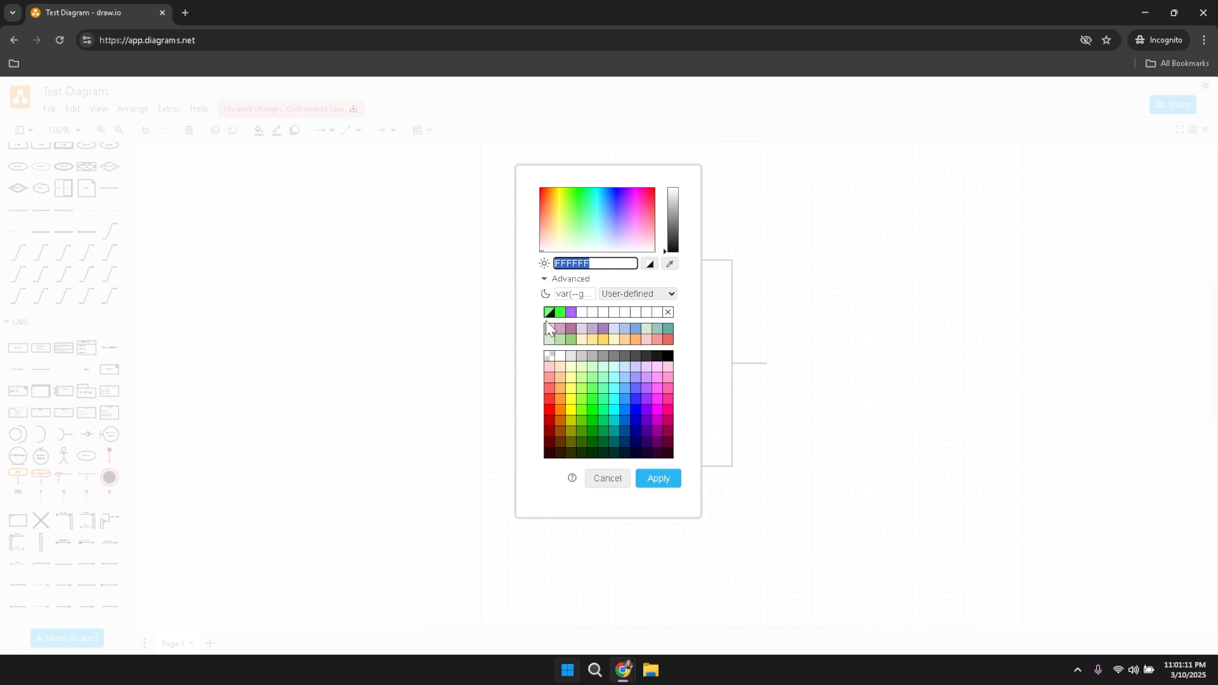
click(550, 380)
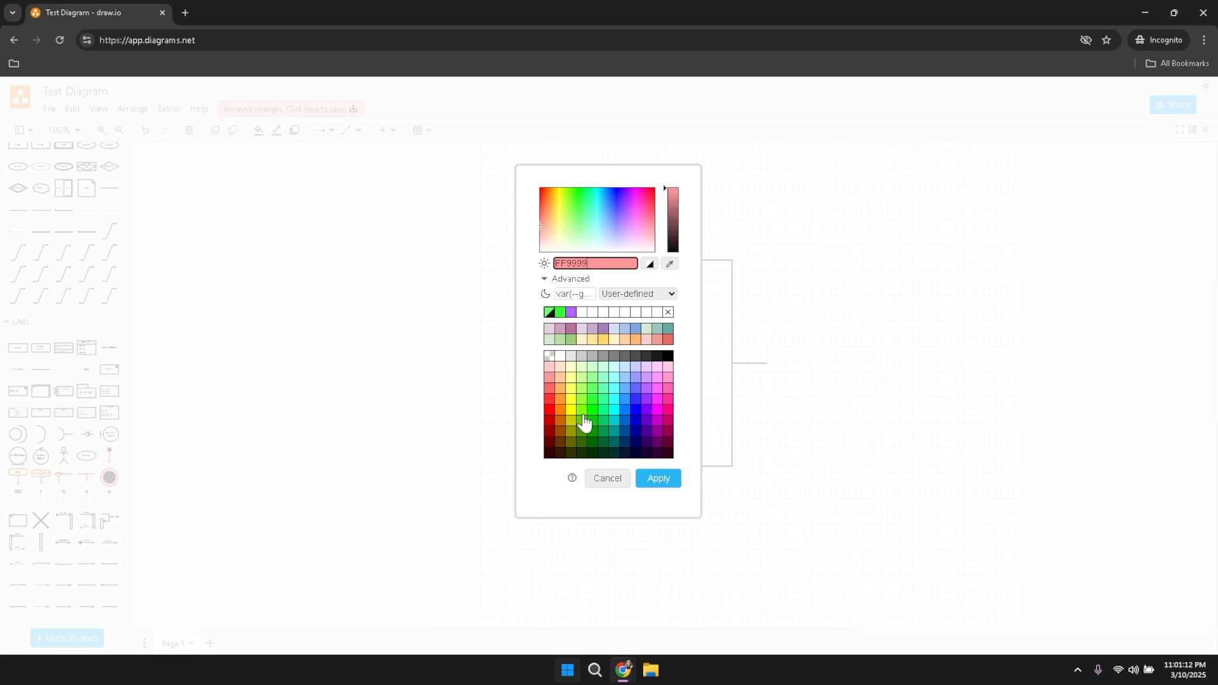
click(659, 480)
click(837, 480)
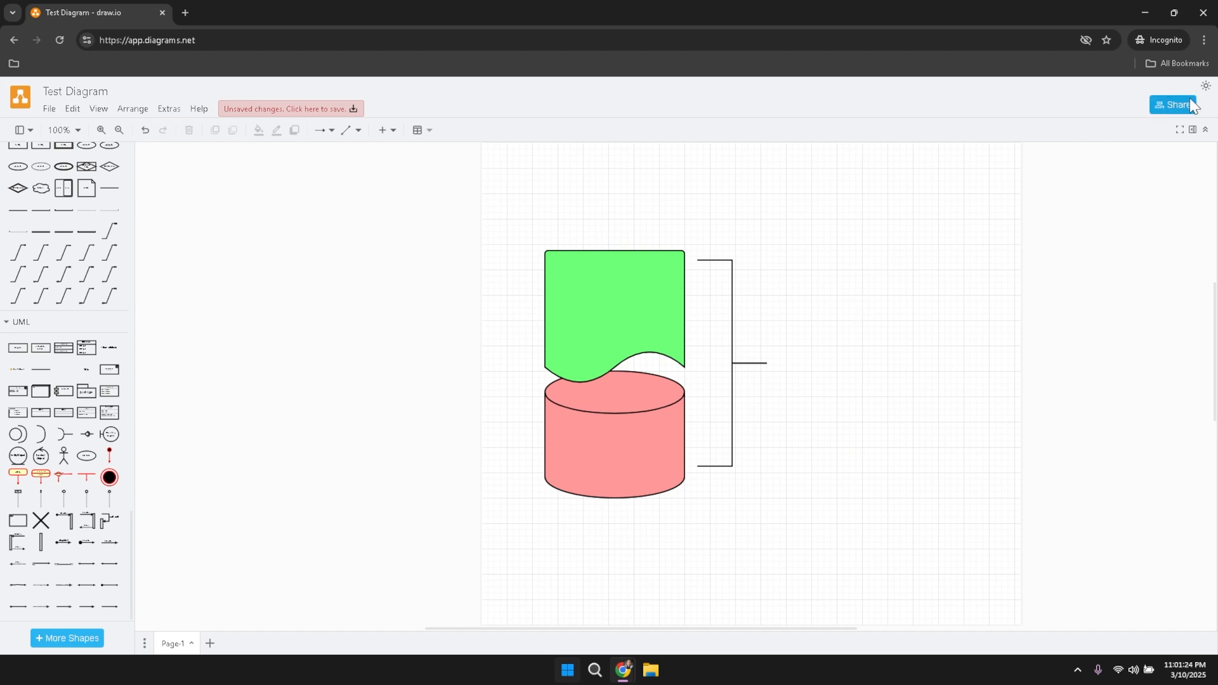
- Look at the available appearance modes, including Light, Dark, Automatic and Simple, without choosing another one
click(1206, 86)
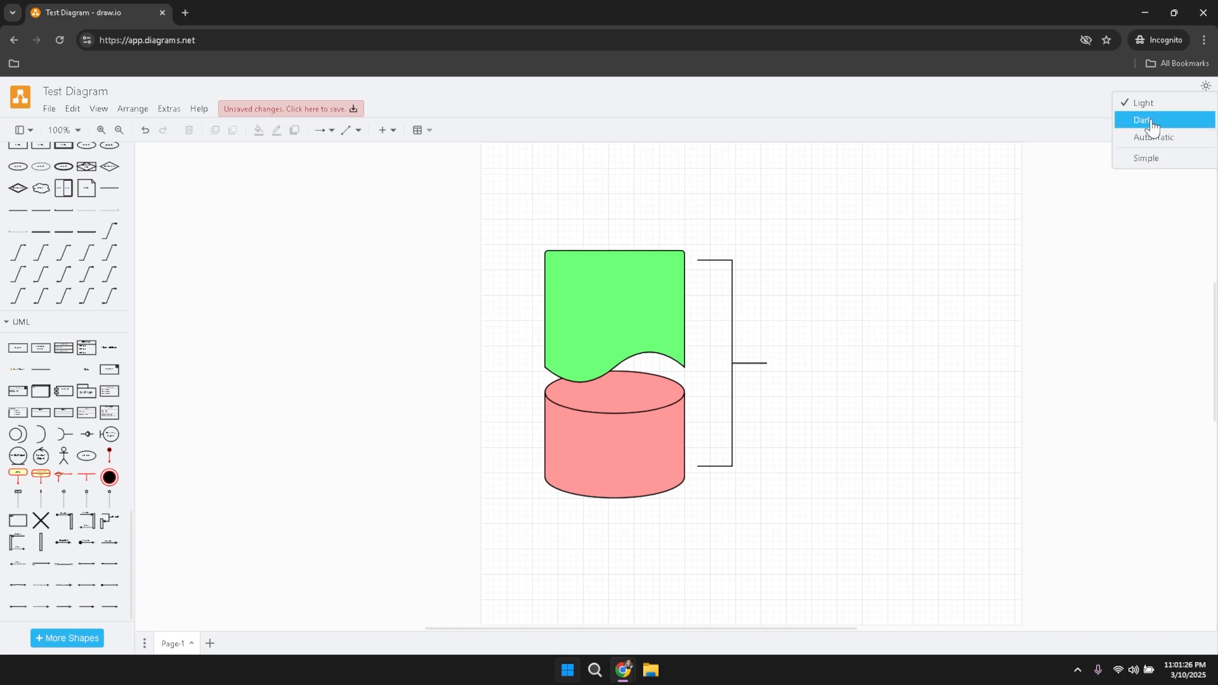
click(1206, 87)
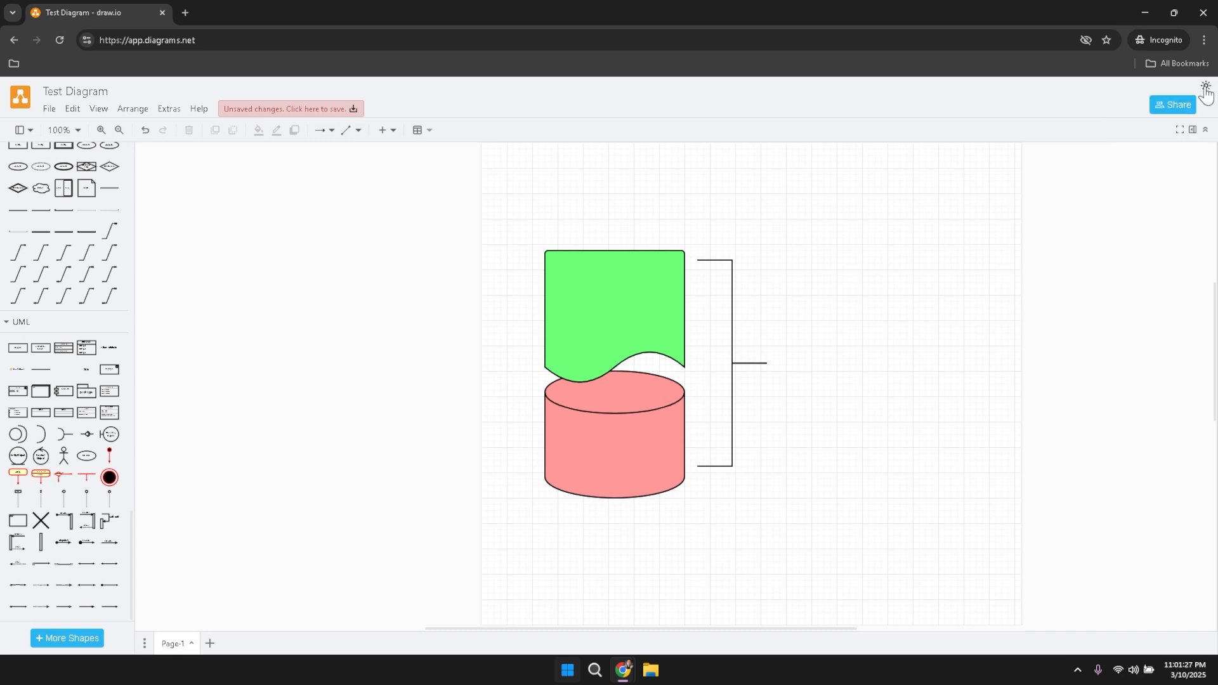